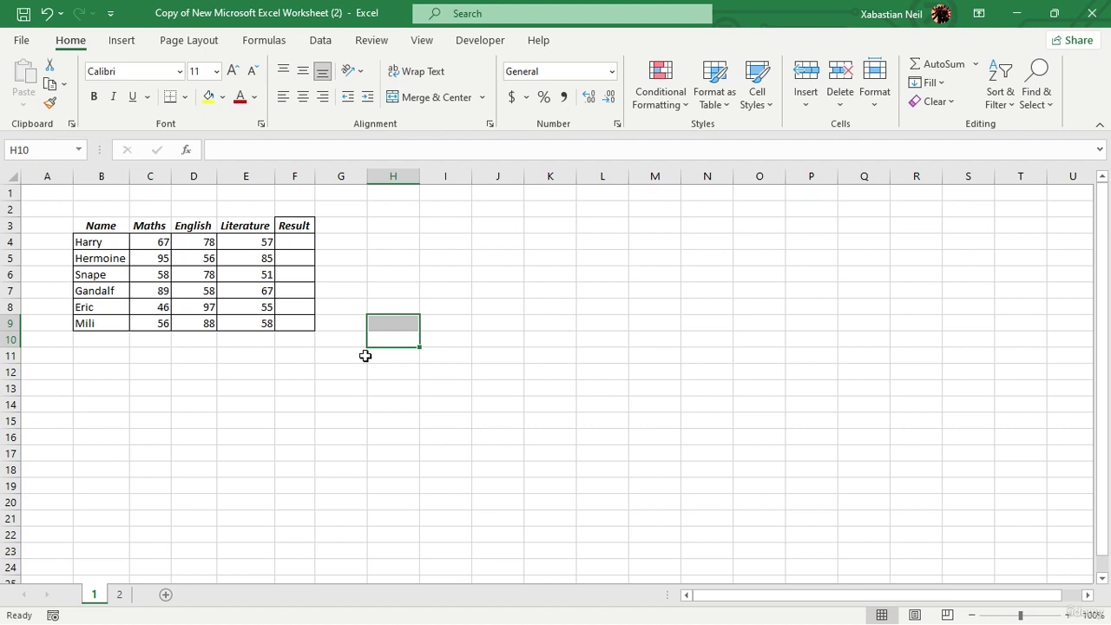
pyautogui.press('BackSpace')
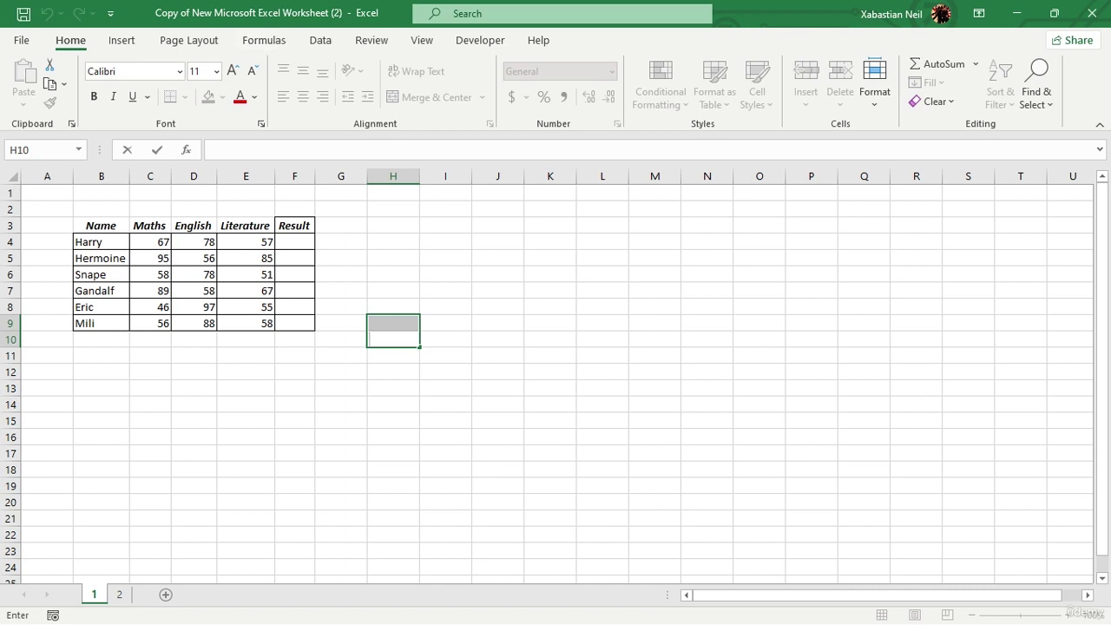
pyautogui.click(478, 40)
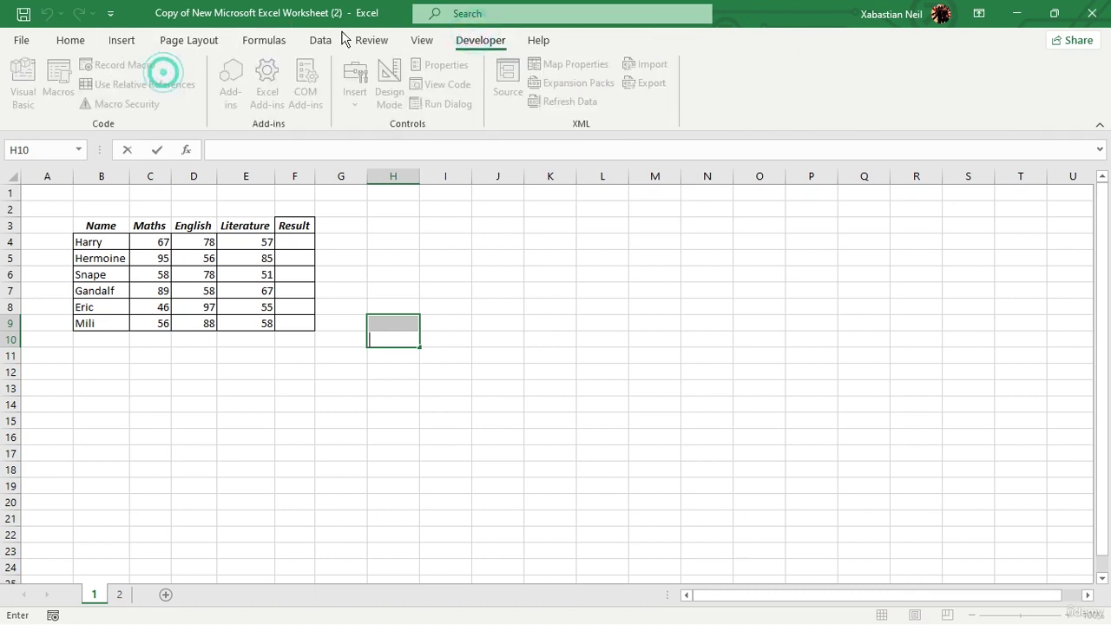
pyautogui.click(302, 315)
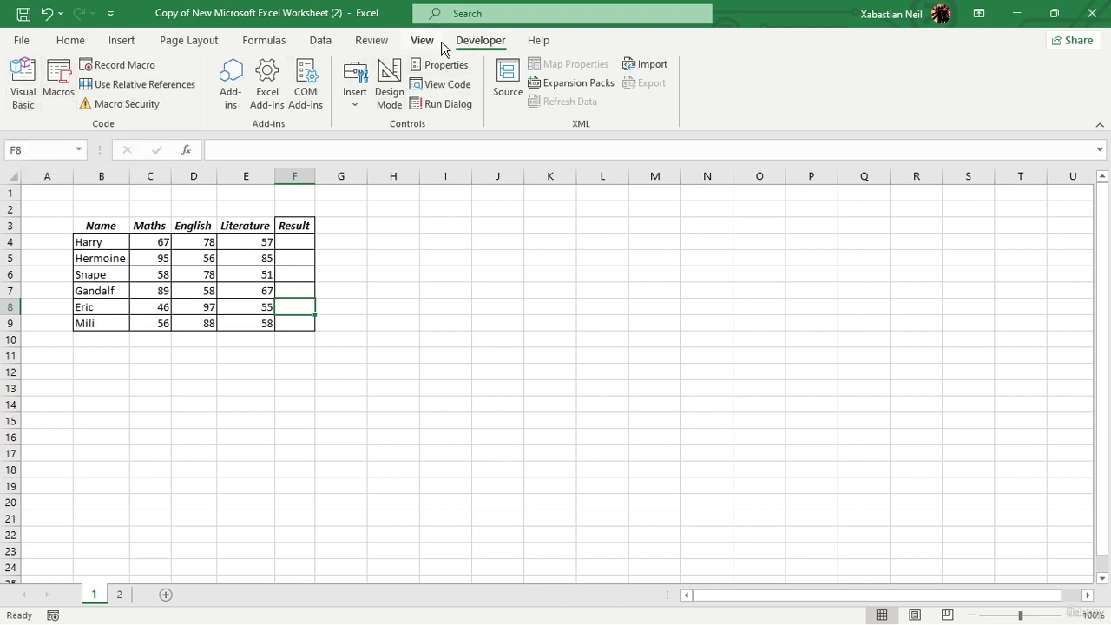
pyautogui.click(70, 41)
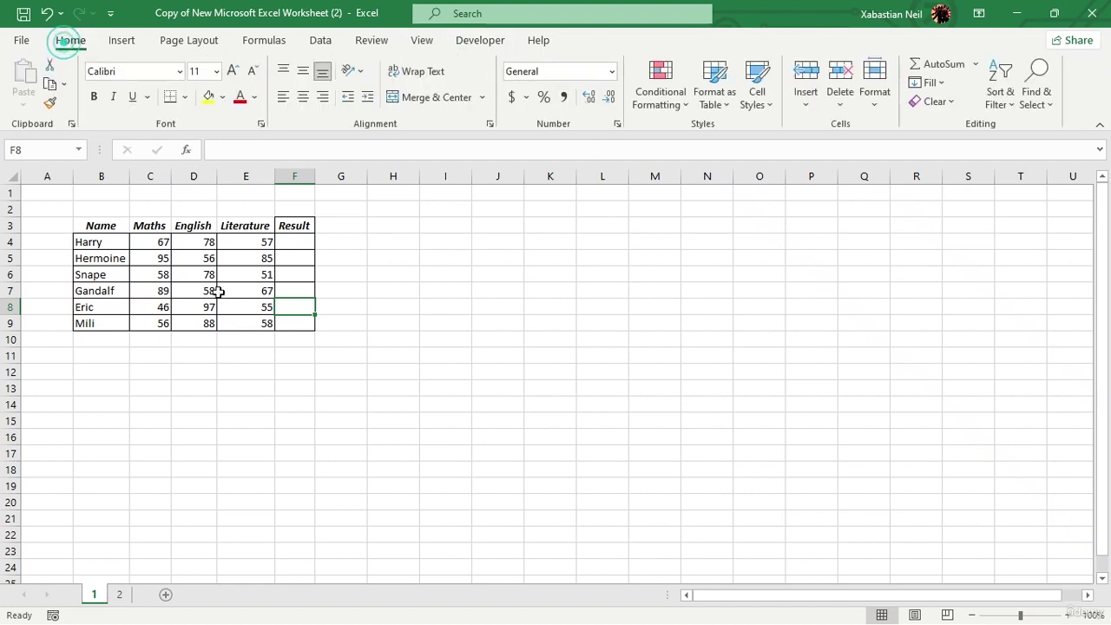
pyautogui.click(464, 40)
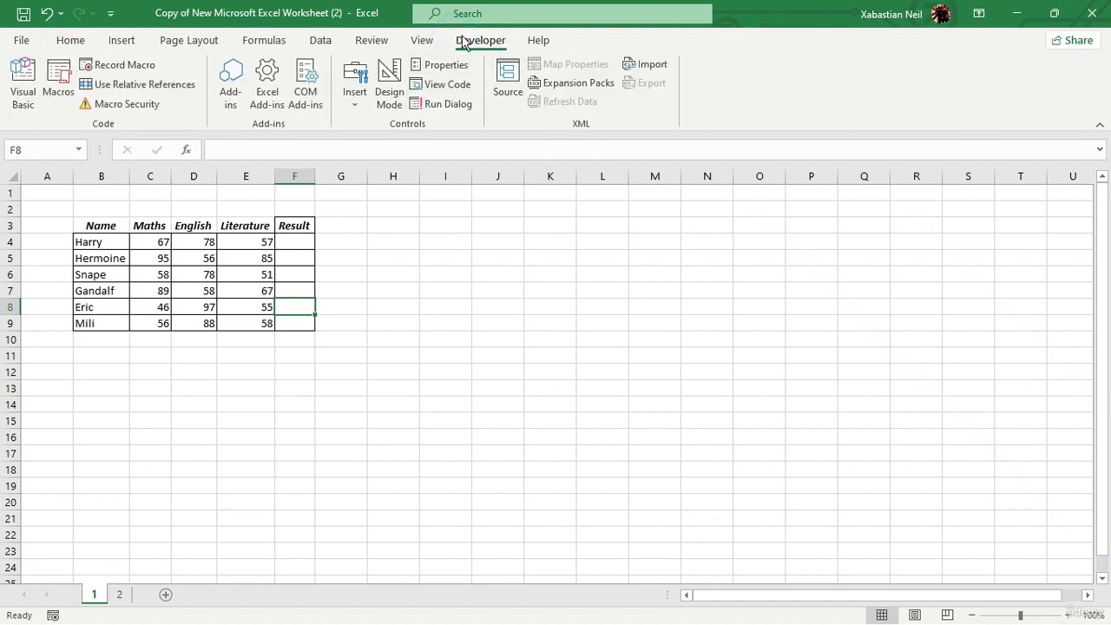
pyautogui.click(80, 43)
pyautogui.click(508, 13)
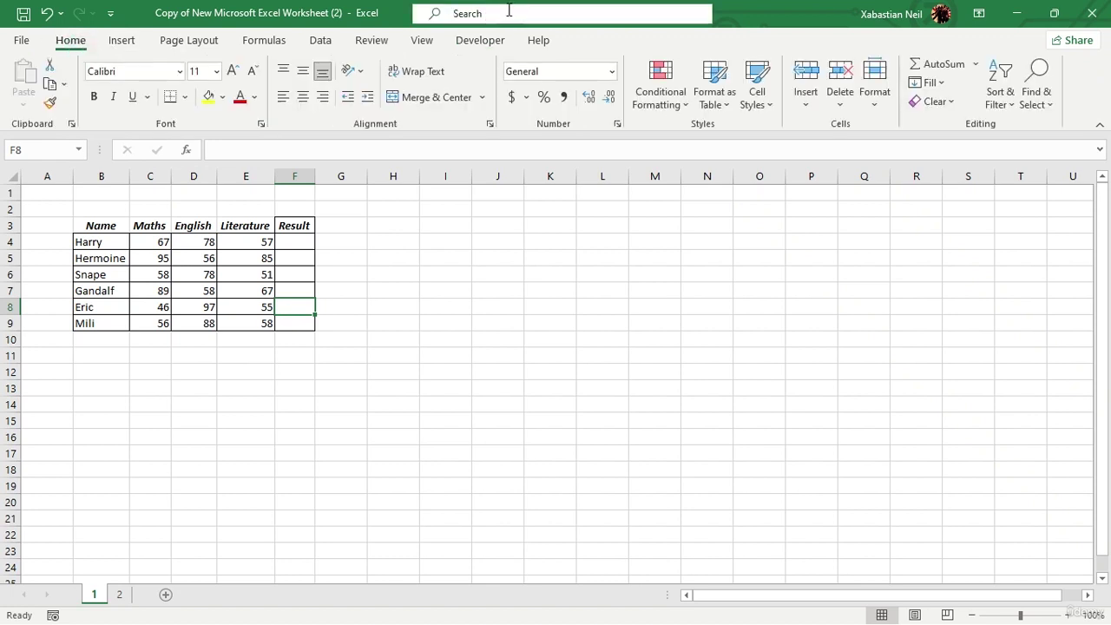
pyautogui.write(',ma')
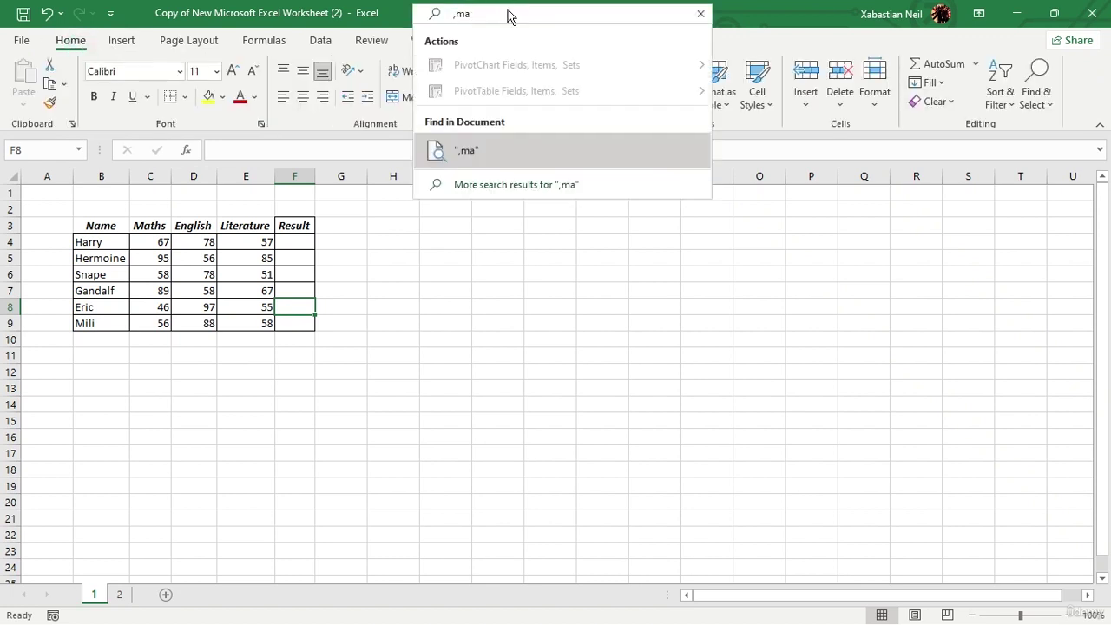
pyautogui.press('BackSpace')
pyautogui.press('BackSpace')
pyautogui.press('BackSpace')
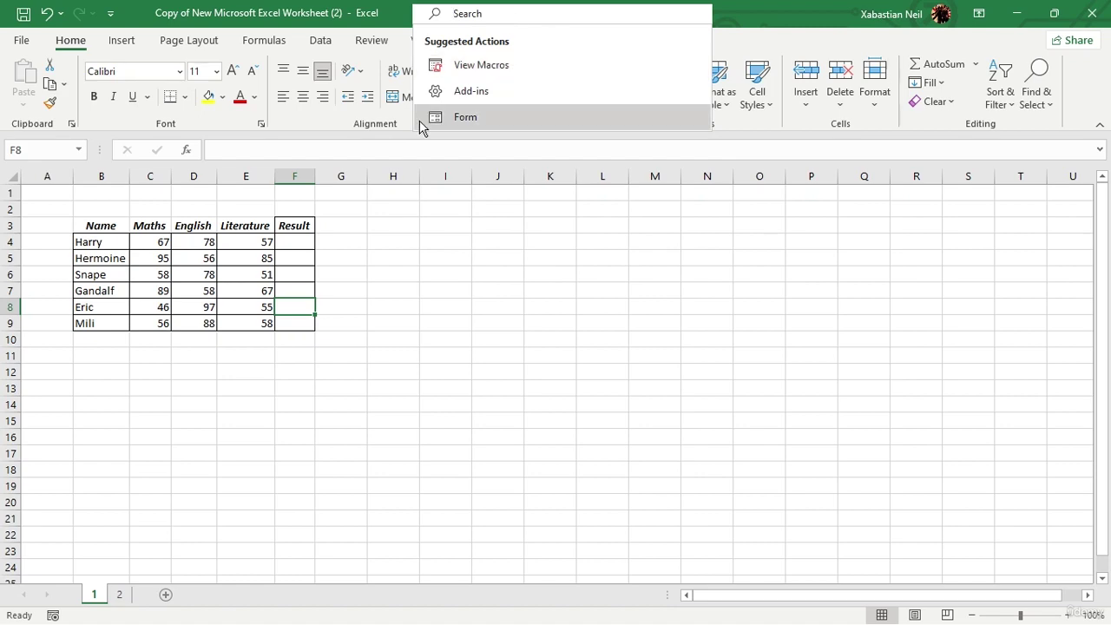
pyautogui.press('Escape')
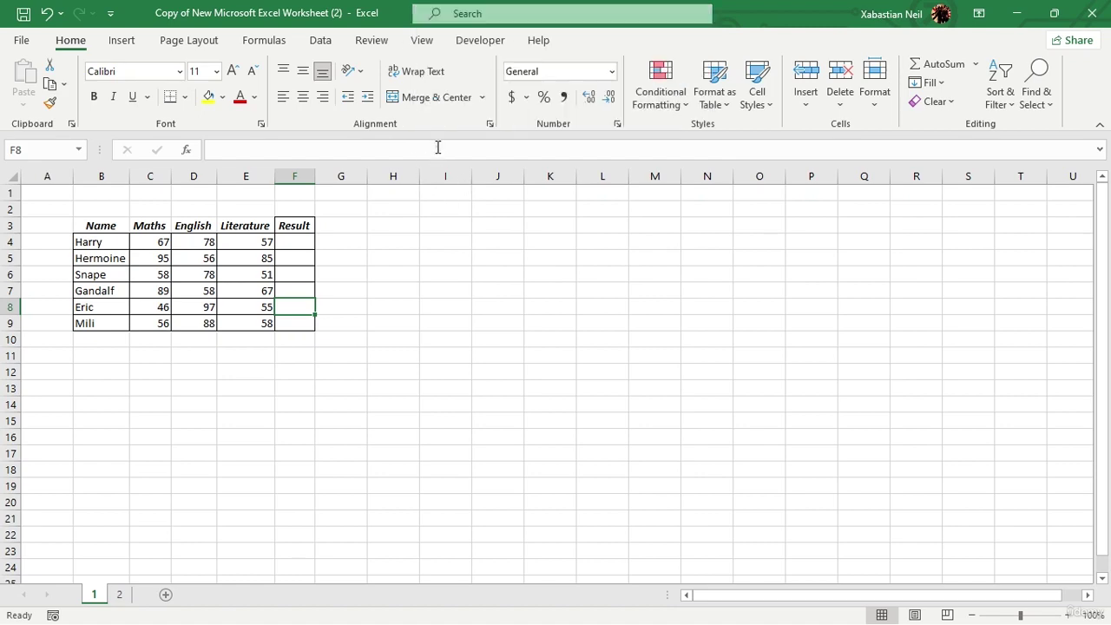
# - Turn the Developer ribbon tab off and back on in the ribbon customization options, and apply the settings
pyautogui.click(23, 42)
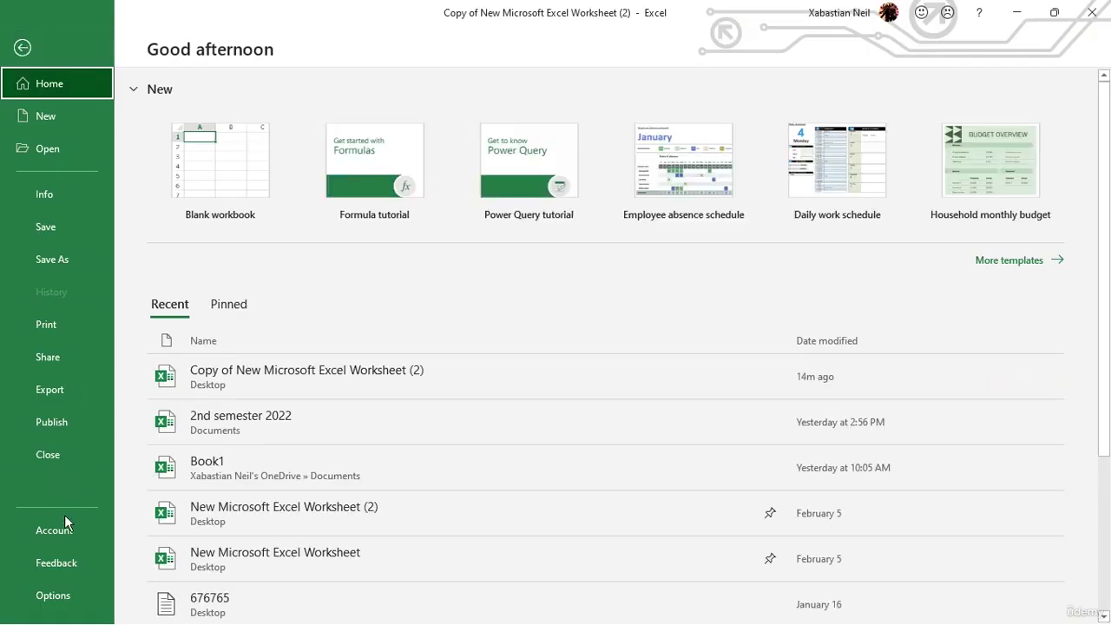
pyautogui.click(69, 596)
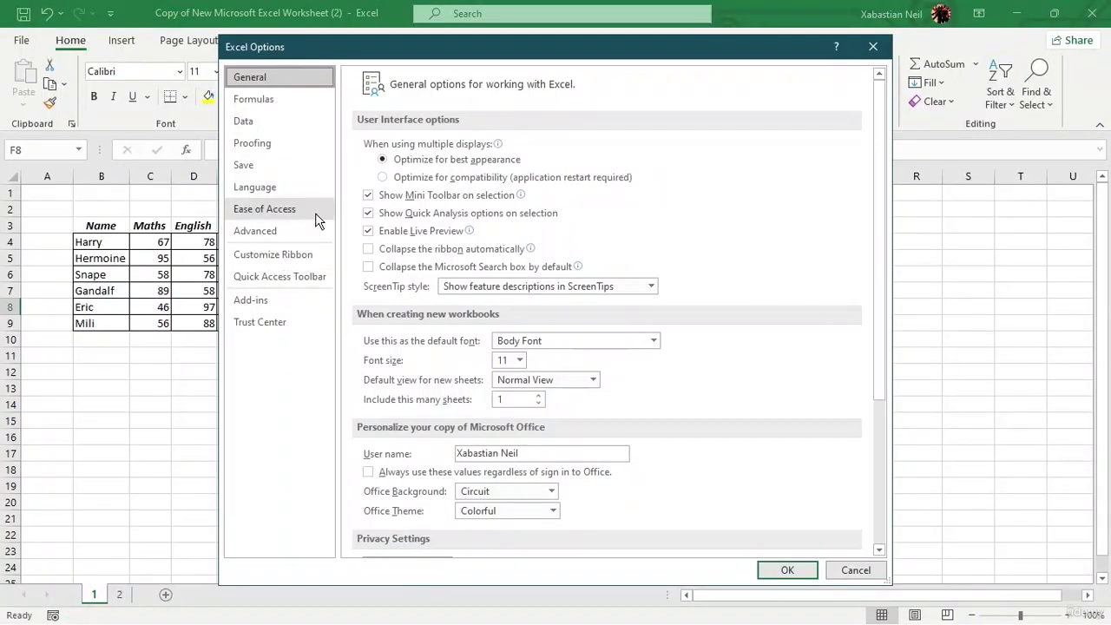
pyautogui.click(286, 256)
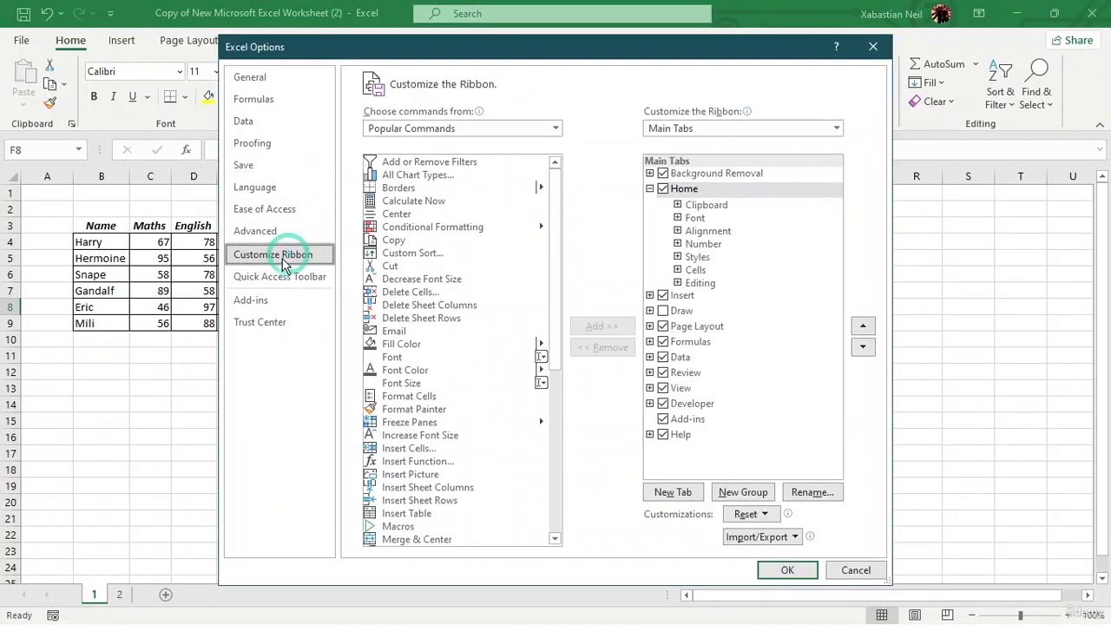
pyautogui.click(703, 402)
pyautogui.click(663, 404)
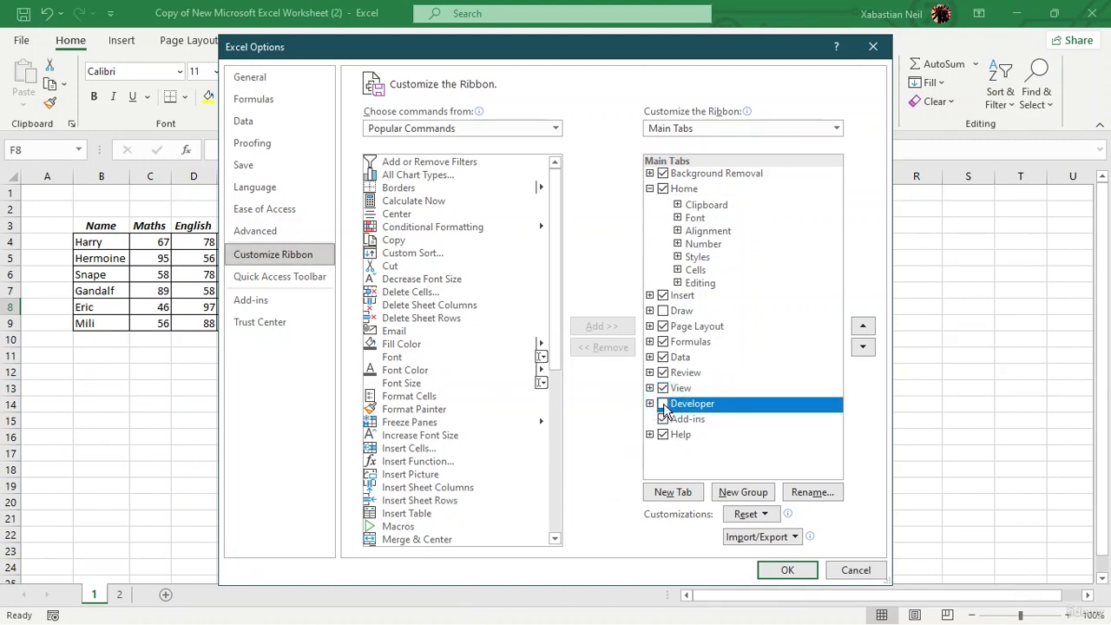
pyautogui.click(663, 403)
pyautogui.click(786, 569)
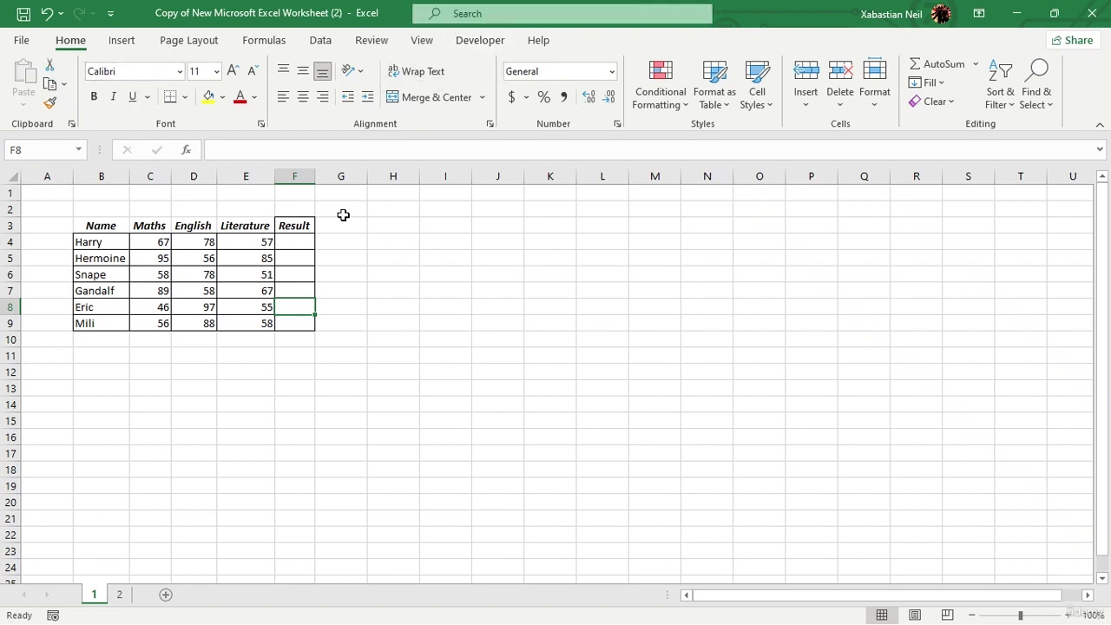
# - Enter the formula =SUM(C4:E4) in cell F4 to total the first student's marks
pyautogui.click(295, 248)
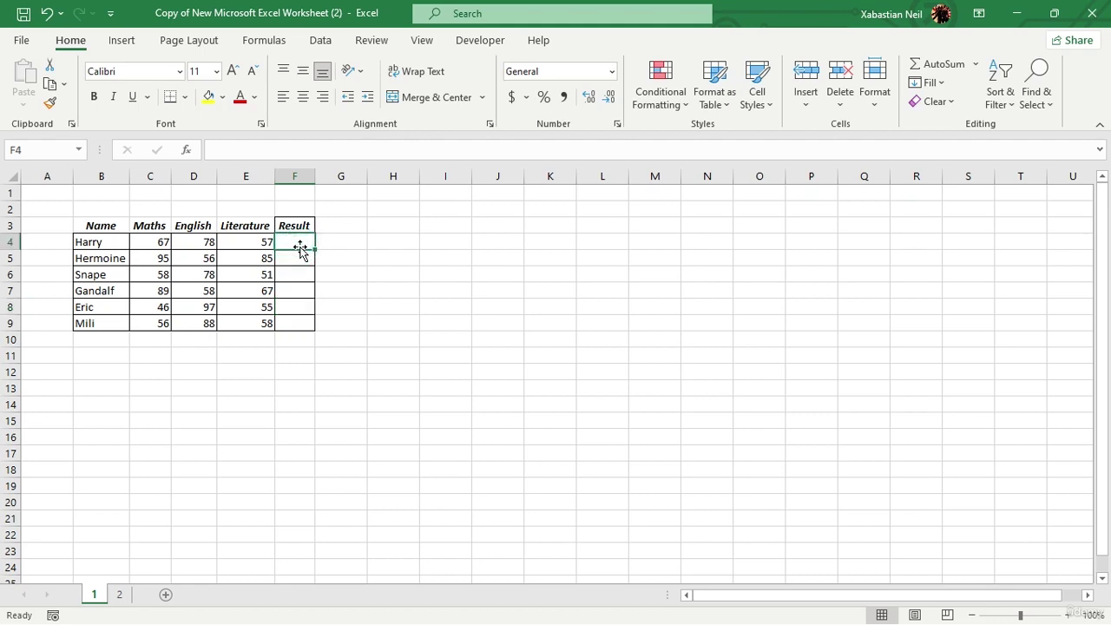
pyautogui.write('=')
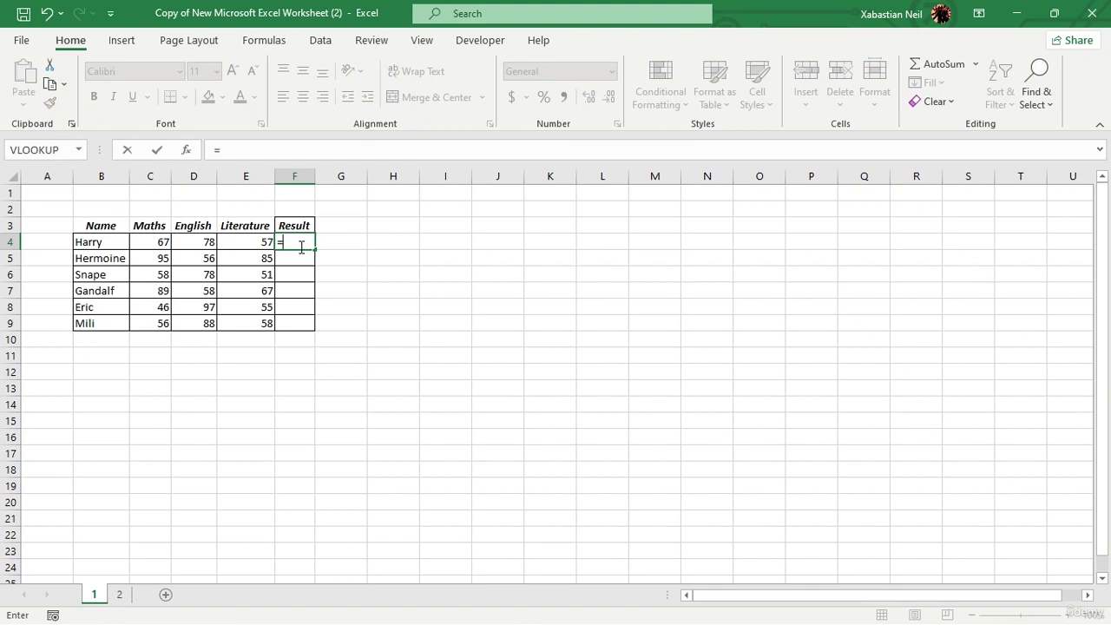
pyautogui.write('sum')
pyautogui.press('Tab')
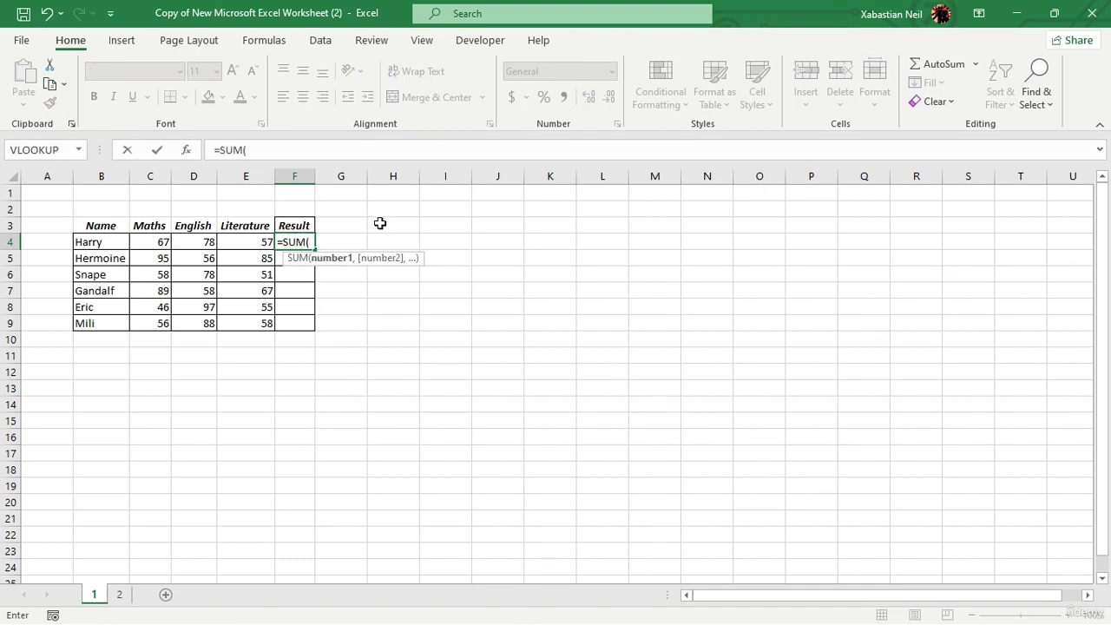
pyautogui.moveTo(146, 246); pyautogui.dragTo(237, 244)
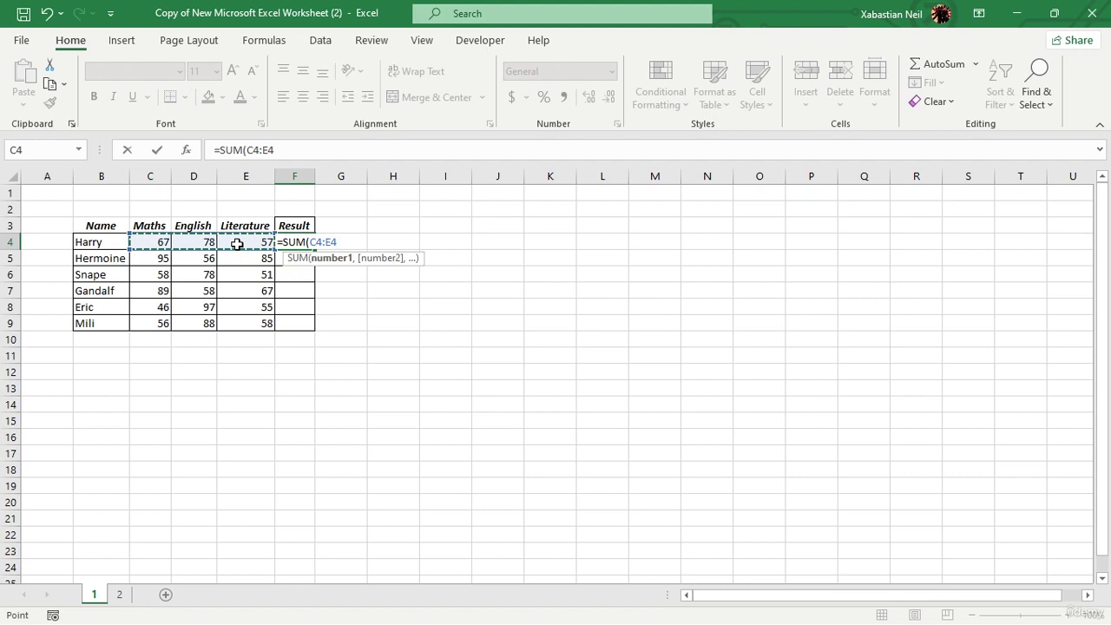
pyautogui.write(')')
pyautogui.press('Return')
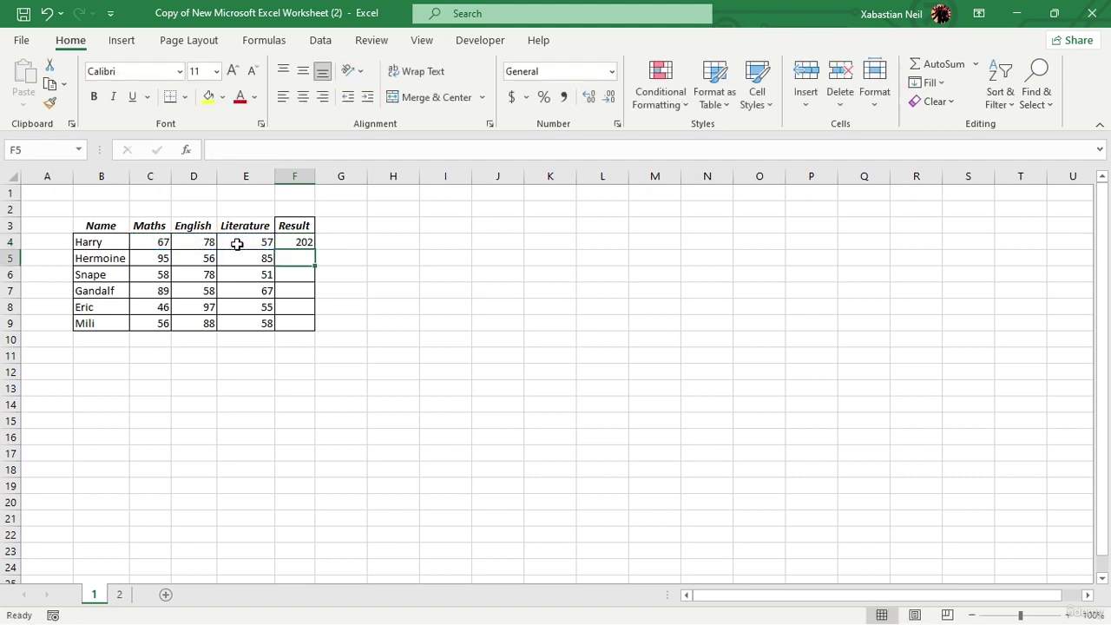
# - Fill the sum formula from F4 down the Result column to F9
pyautogui.click(299, 243)
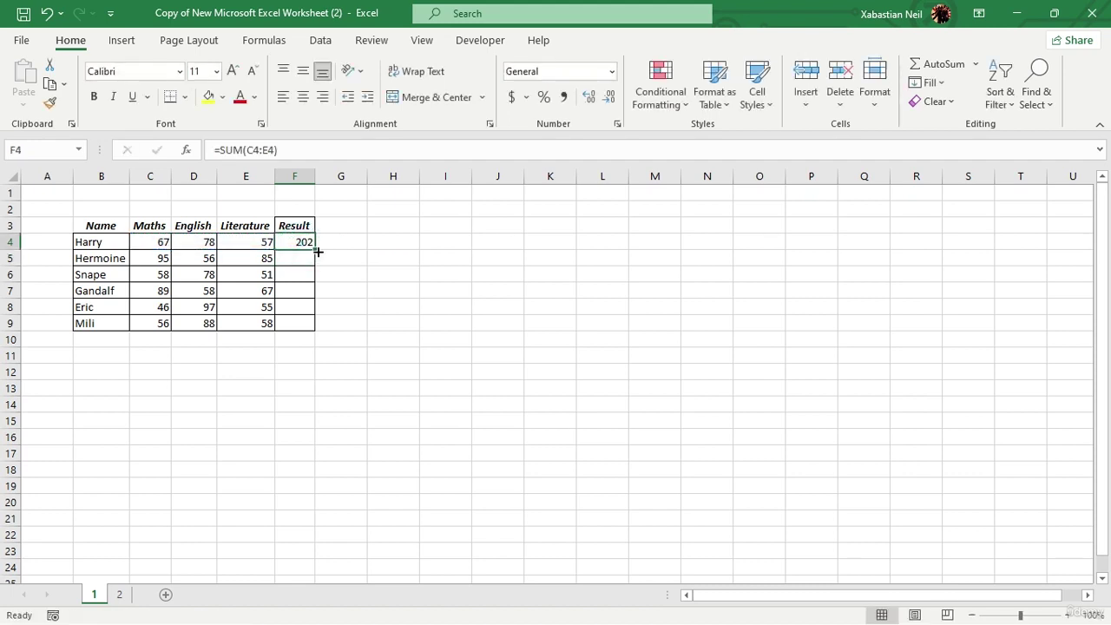
pyautogui.moveTo(314, 250); pyautogui.dragTo(322, 336)
pyautogui.click(431, 275)
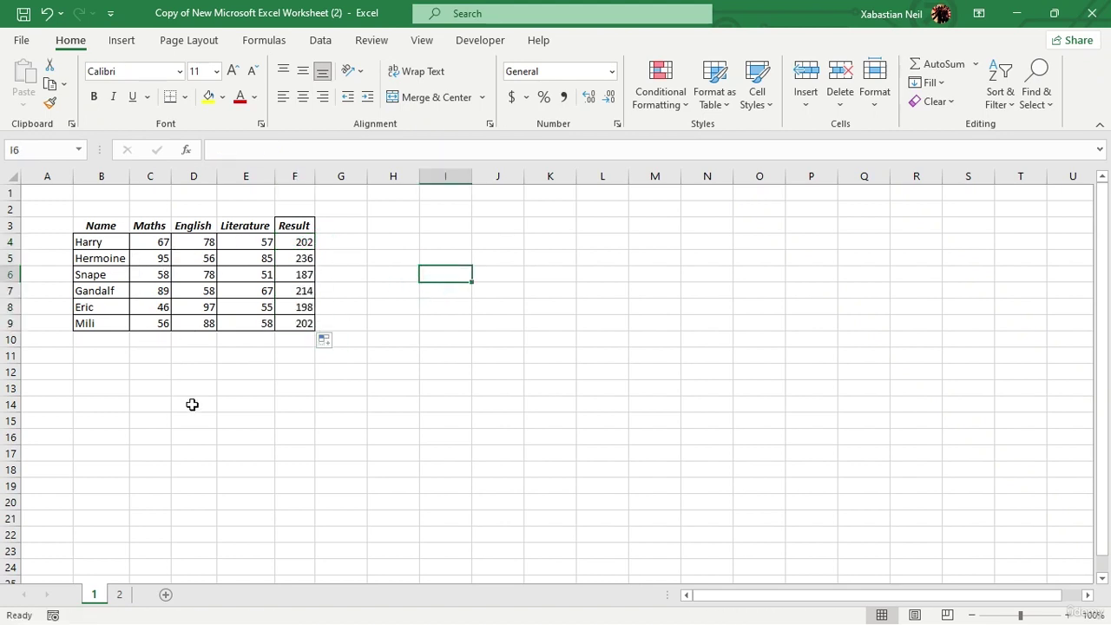
pyautogui.click(299, 245)
pyautogui.click(354, 255)
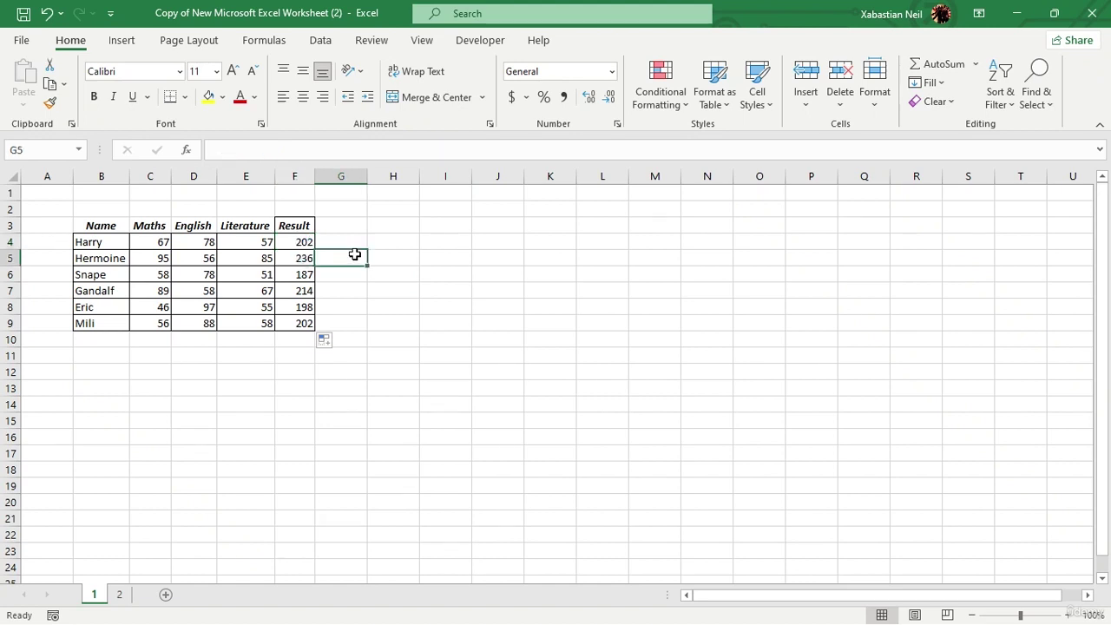
pyautogui.click(294, 242)
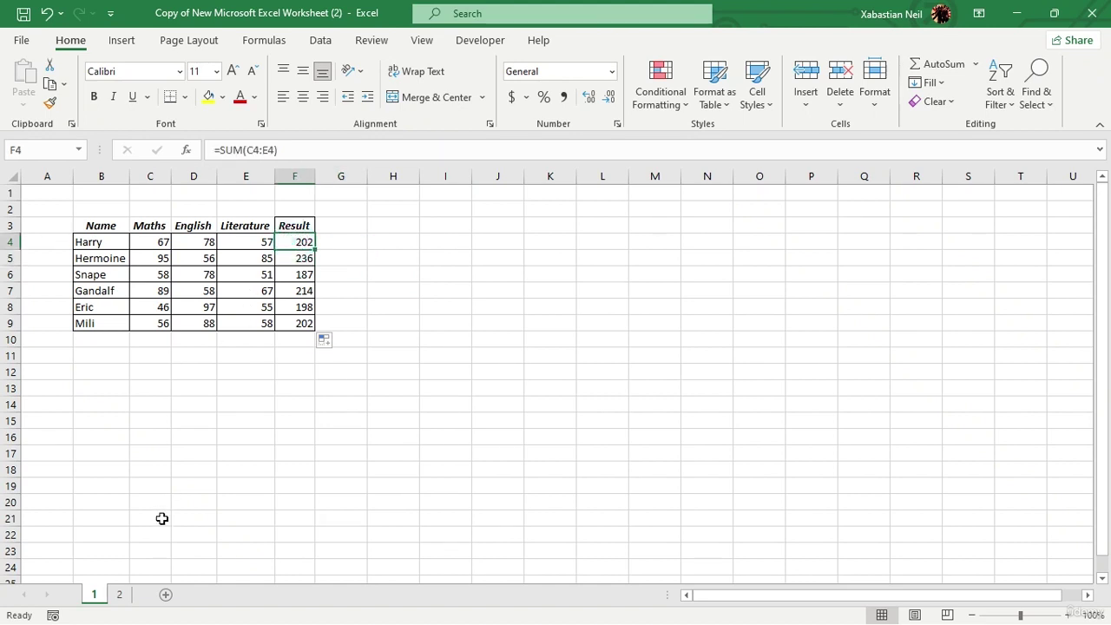
# - On sheet 2, run the saved sum macro from cell F4 to fill the Result column
pyautogui.click(120, 595)
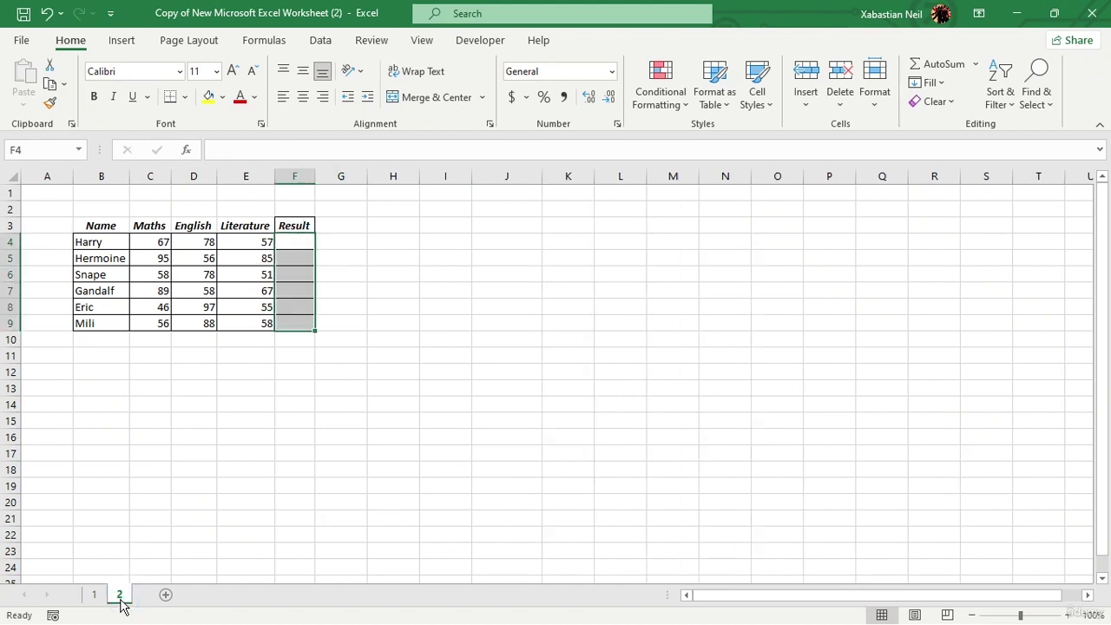
pyautogui.click(339, 243)
pyautogui.click(297, 243)
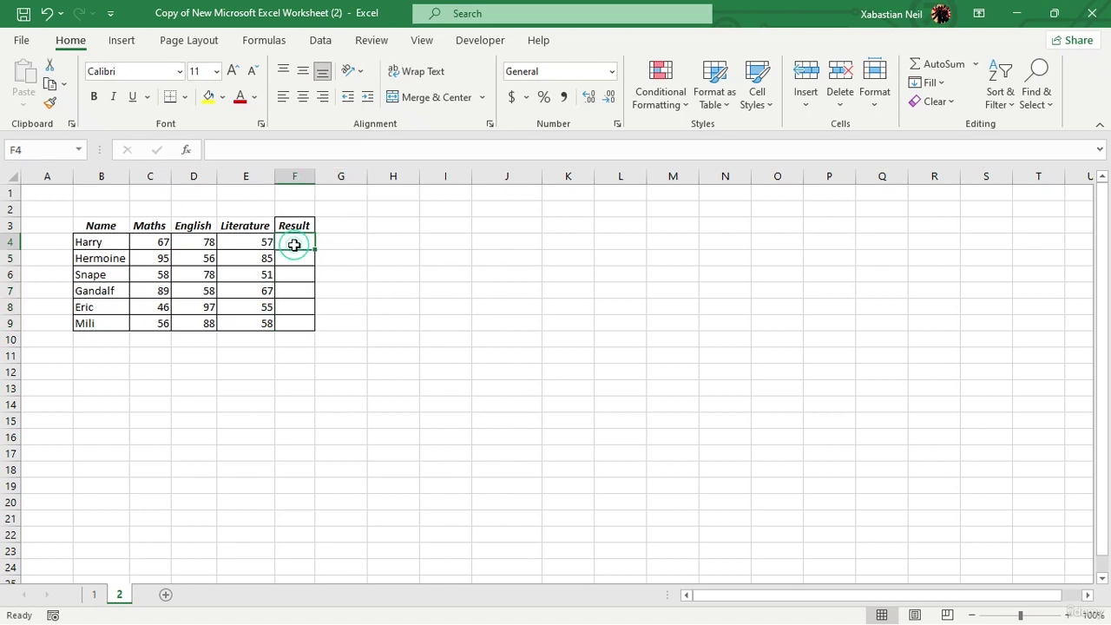
pyautogui.hotkey('ctrl', 'v')
pyautogui.click(354, 245)
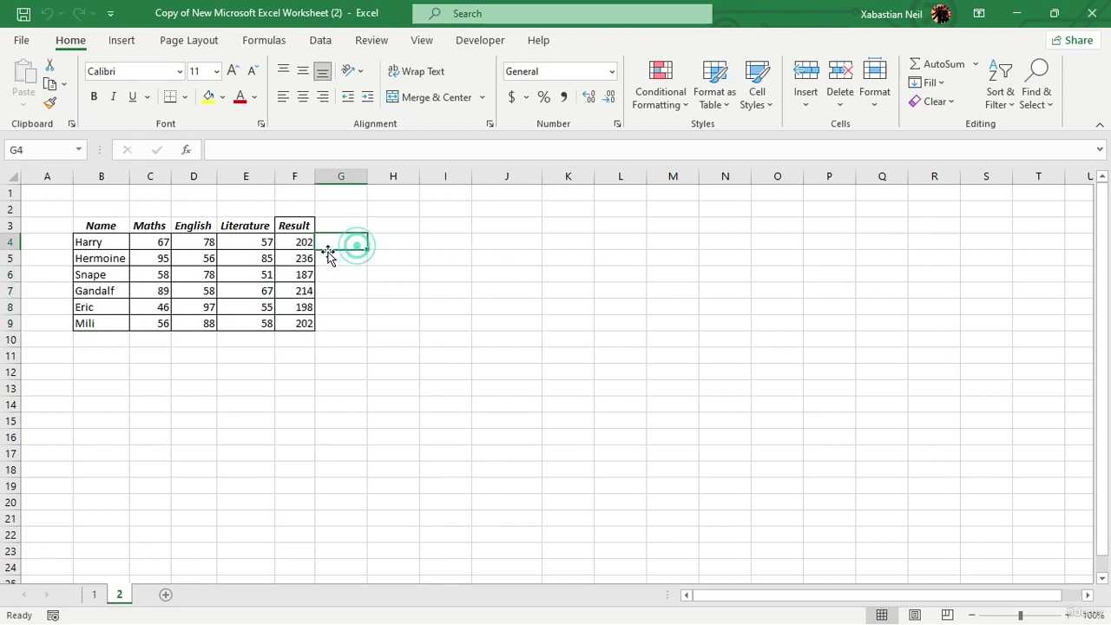
pyautogui.click(299, 255)
# - Clear the contents of Result cells F4 to F9 on sheet 2
pyautogui.click(305, 240)
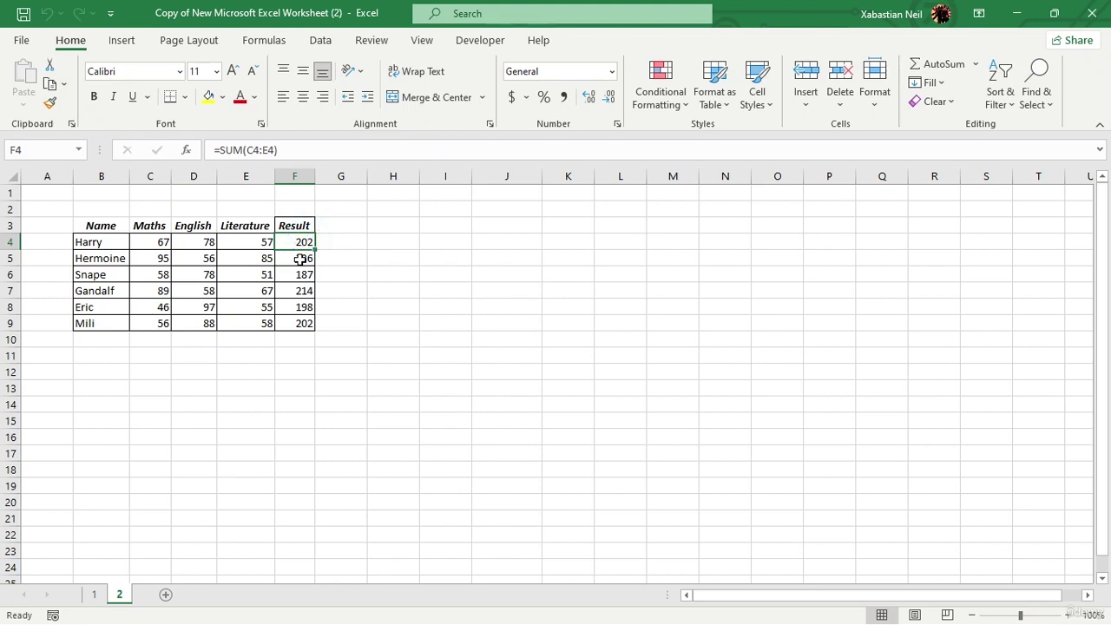
pyautogui.press('Delete')
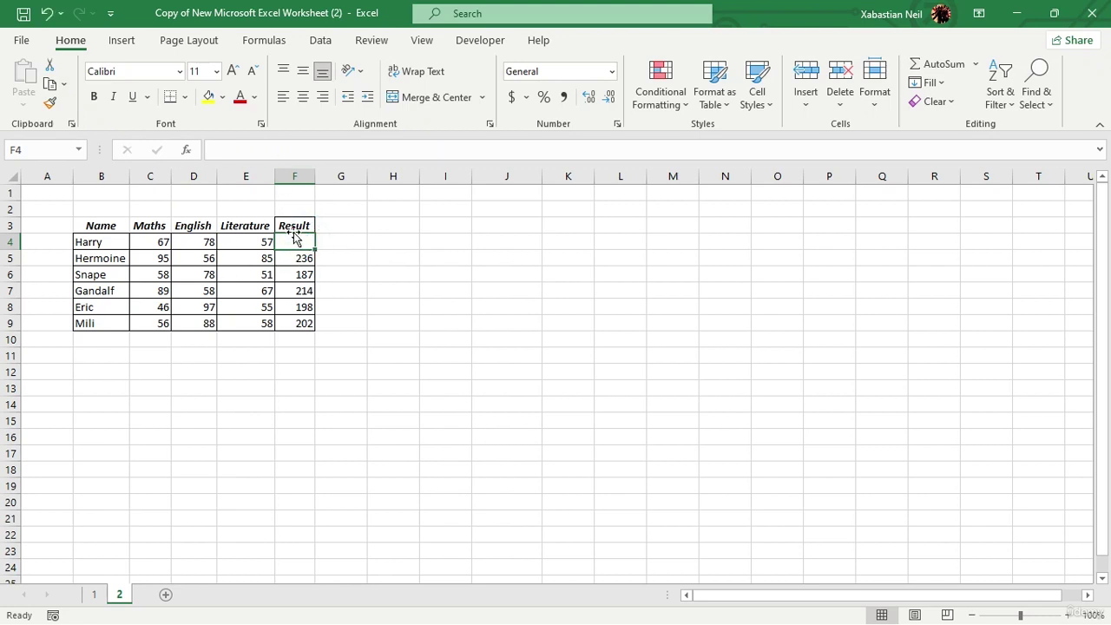
pyautogui.click(299, 258)
pyautogui.press('Delete')
pyautogui.click(297, 272)
pyautogui.press('Delete')
pyautogui.click(301, 293)
pyautogui.press('Delete')
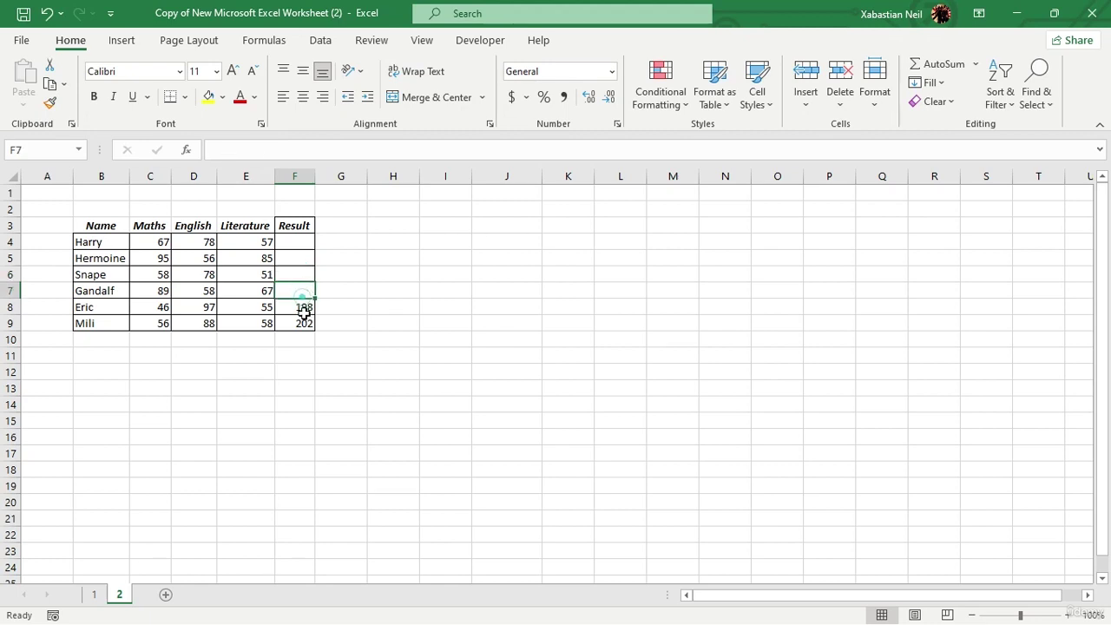
pyautogui.click(302, 307)
pyautogui.press('Delete')
pyautogui.click(302, 321)
pyautogui.press('Delete')
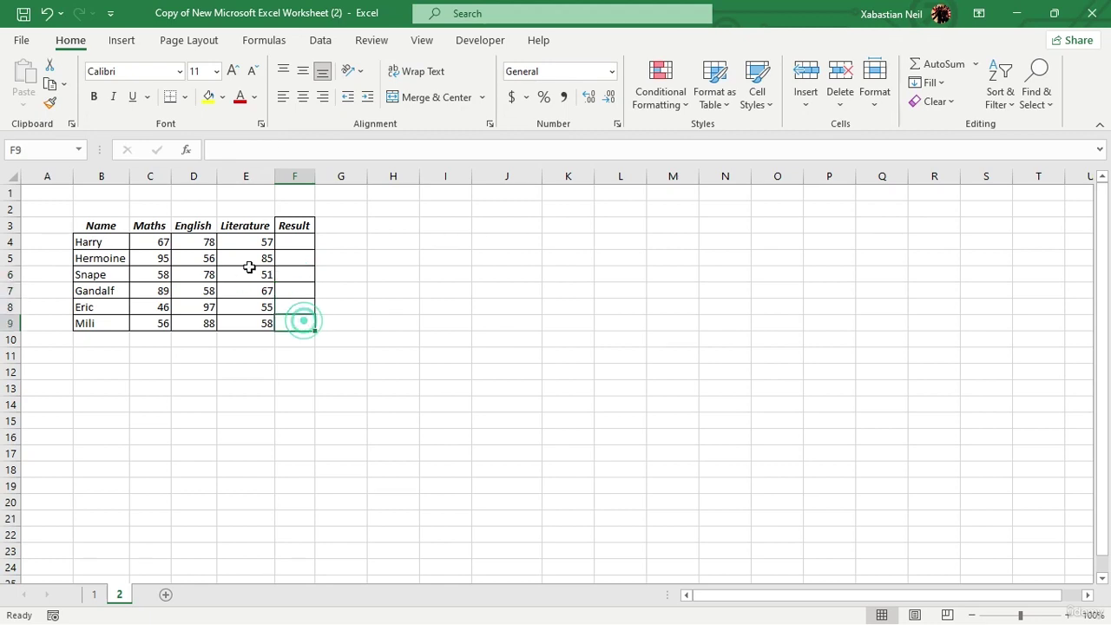
# - Change the English mark in cell D4 on sheet 2 to 13
pyautogui.doubleClick(208, 240)
pyautogui.press('BackSpace')
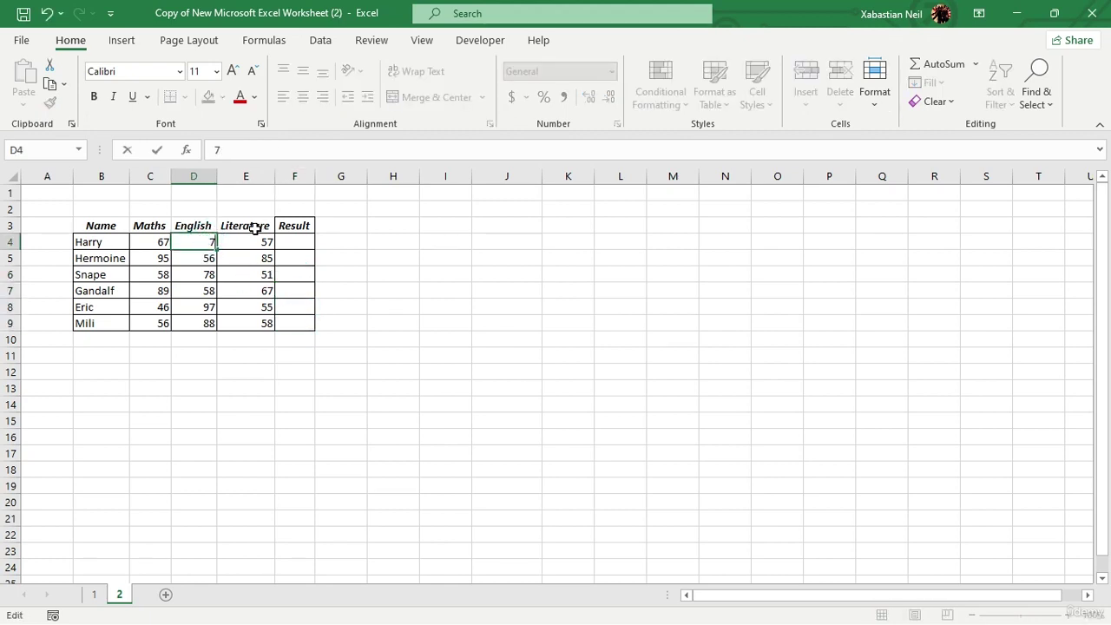
pyautogui.write('13')
# - Run the saved macro from the macro list with F4 selected to fill the Result column with totals
pyautogui.doubleClick(303, 239)
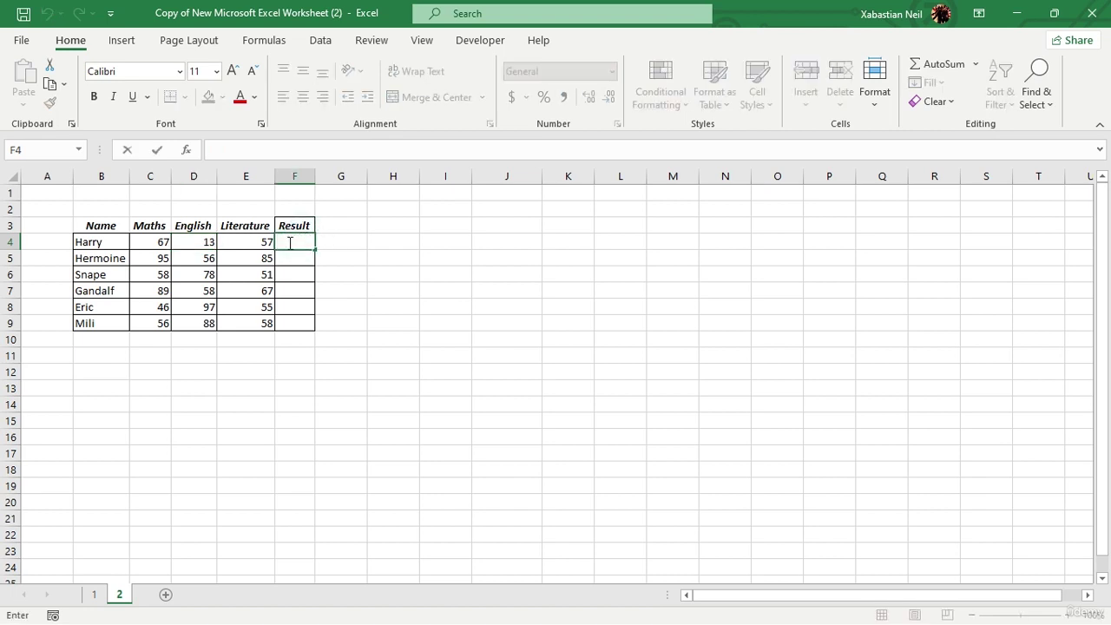
pyautogui.click(289, 241)
pyautogui.click(299, 242)
pyautogui.click(475, 42)
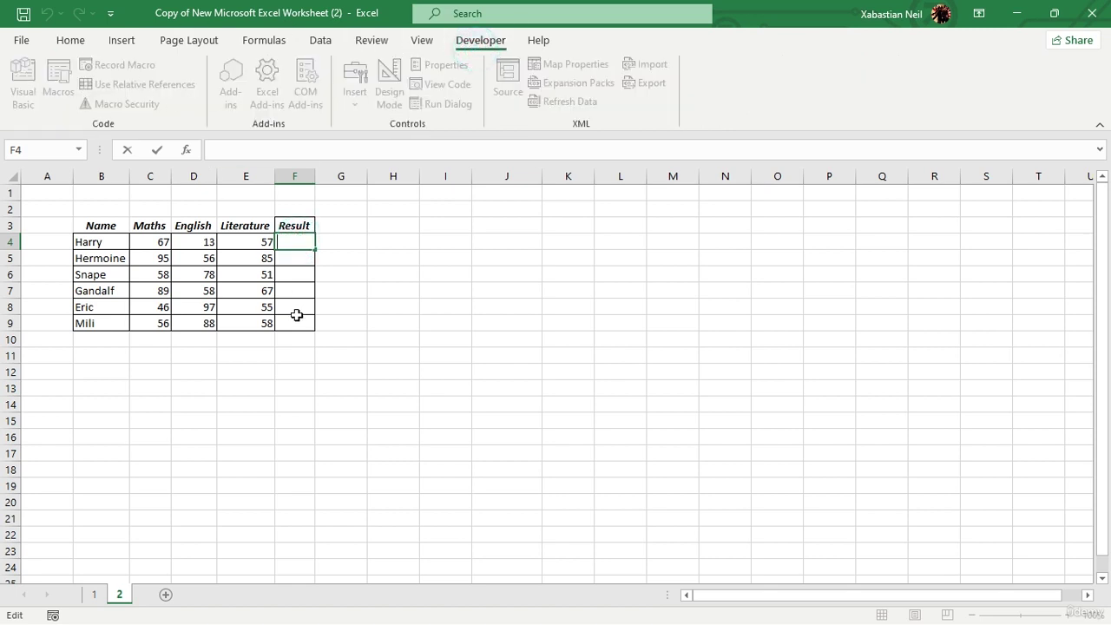
pyautogui.click(299, 270)
pyautogui.click(298, 239)
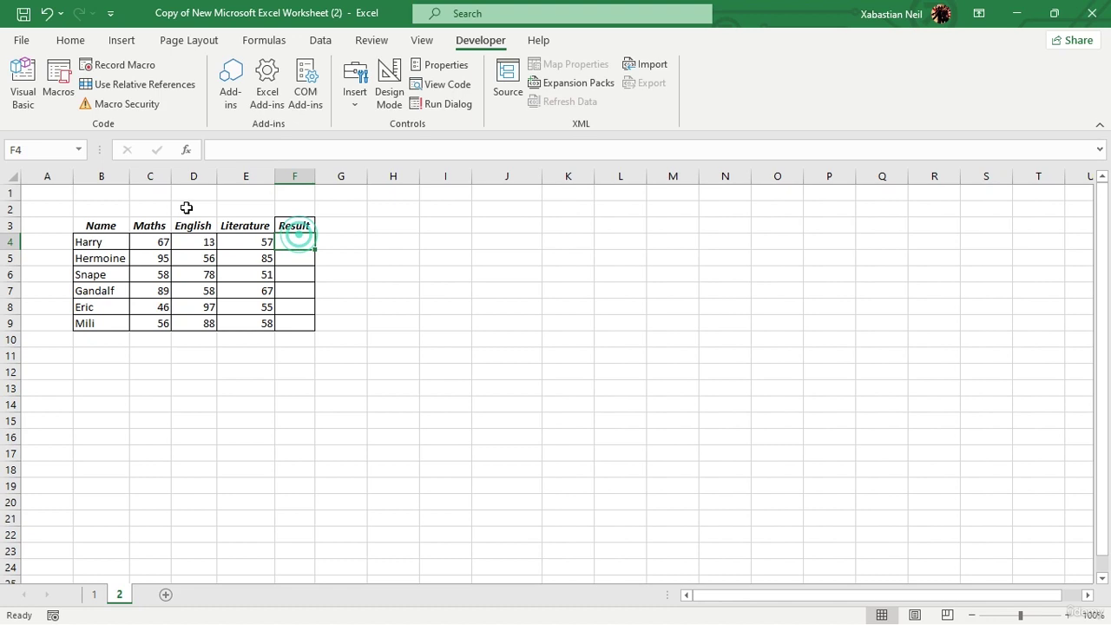
pyautogui.click(55, 80)
pyautogui.click(664, 358)
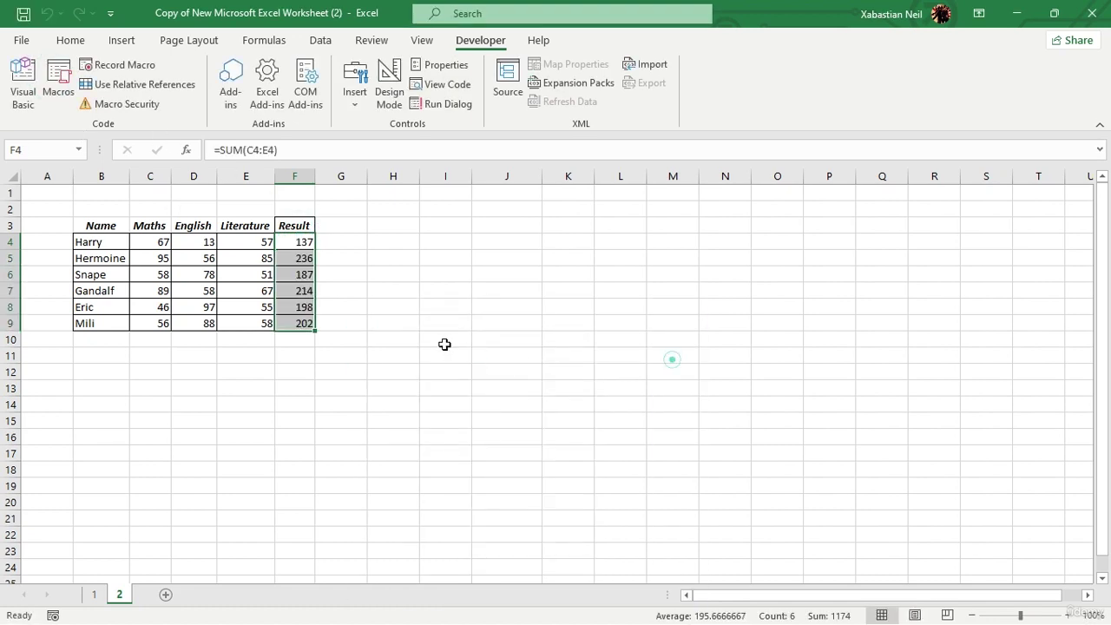
# - Change the English mark in cell D5 on sheet 2 to 40
pyautogui.click(292, 245)
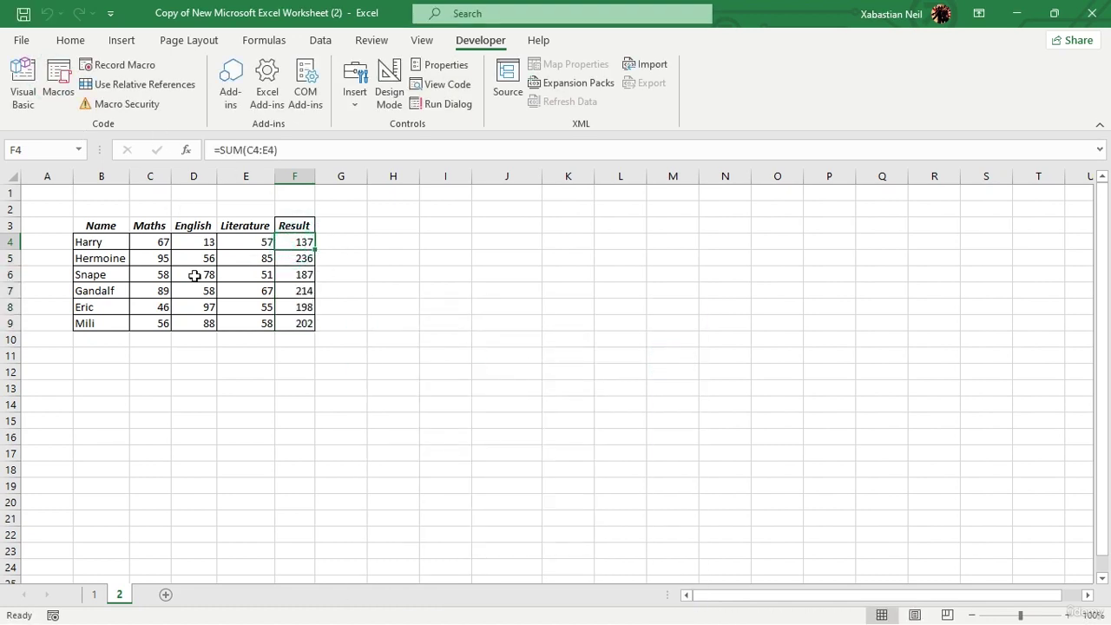
pyautogui.doubleClick(207, 257)
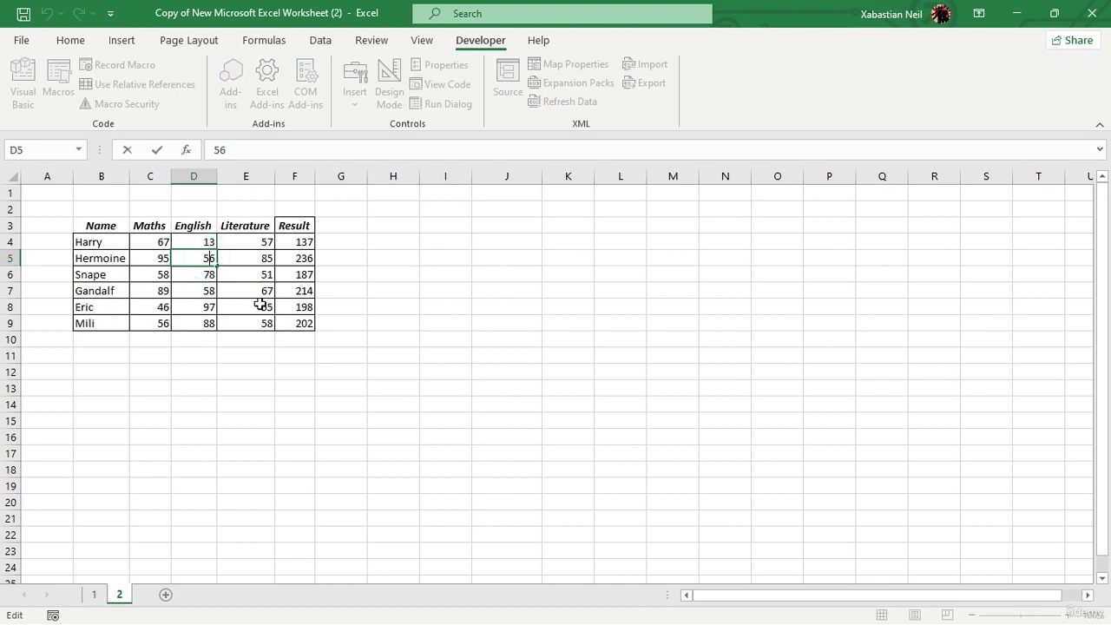
pyautogui.press('BackSpace')
pyautogui.write('6')
pyautogui.press('BackSpace')
pyautogui.press('BackSpace')
pyautogui.write('40')
pyautogui.press('Return')
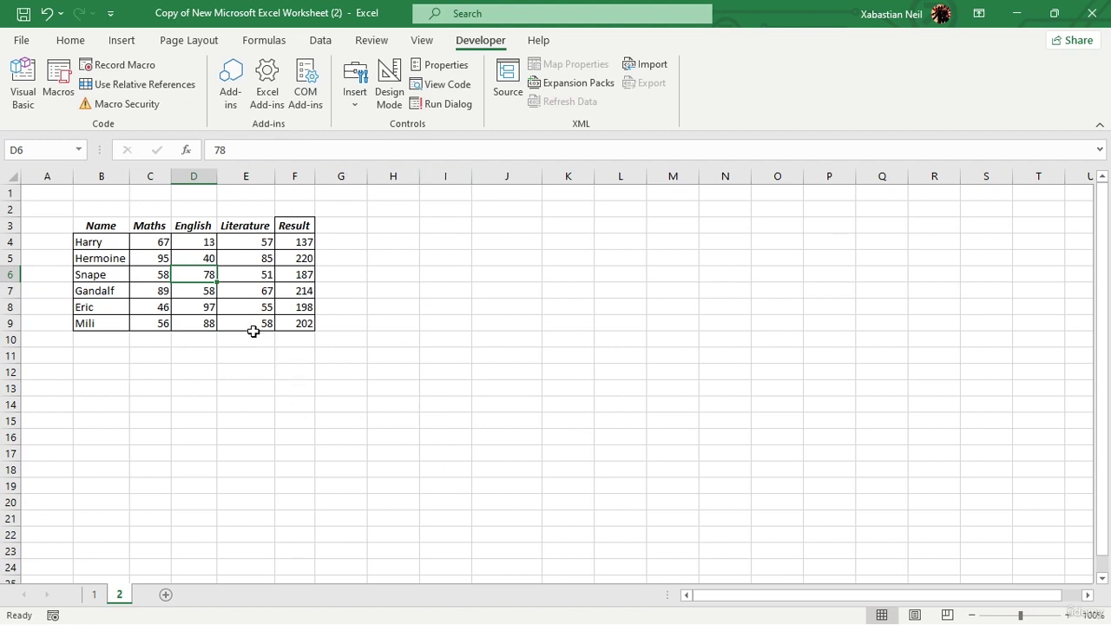
# - Change the Literature mark in cell E9 on sheet 2 to 37
pyautogui.doubleClick(263, 323)
pyautogui.press('BackSpace')
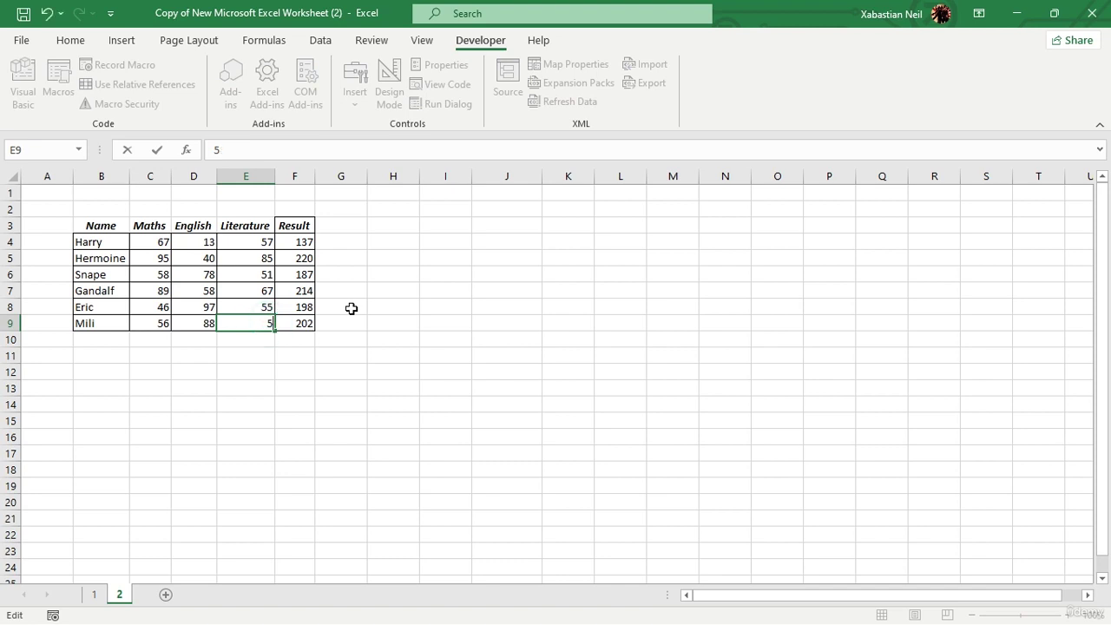
pyautogui.press('BackSpace')
pyautogui.write('37')
pyautogui.press('Return')
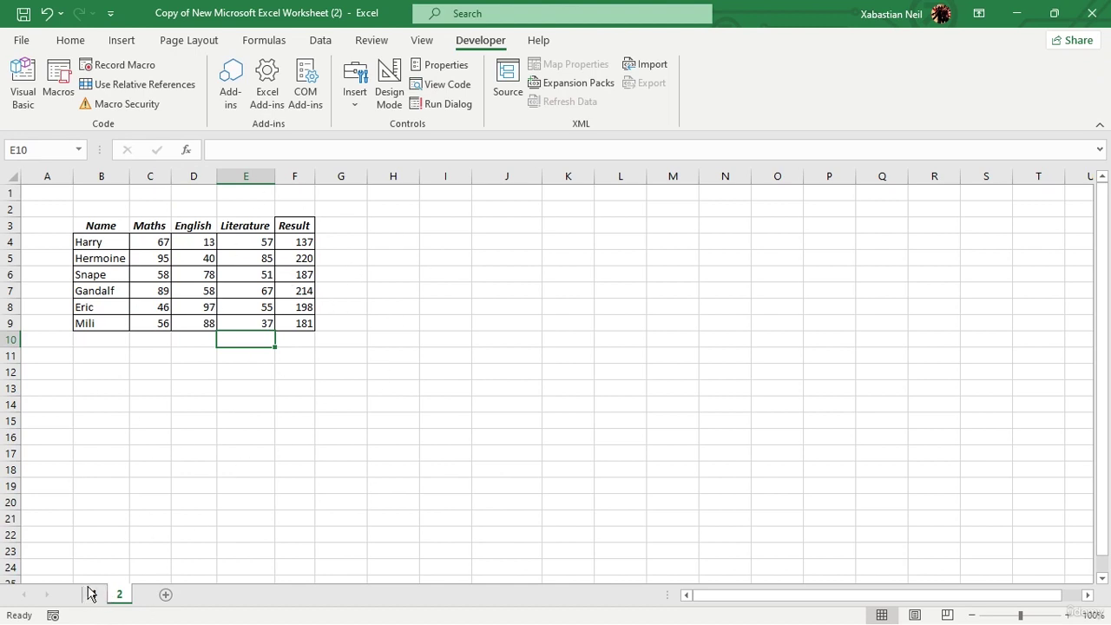
# - View the marks table on sheet 1 for comparison and return to sheet 2
pyautogui.click(95, 599)
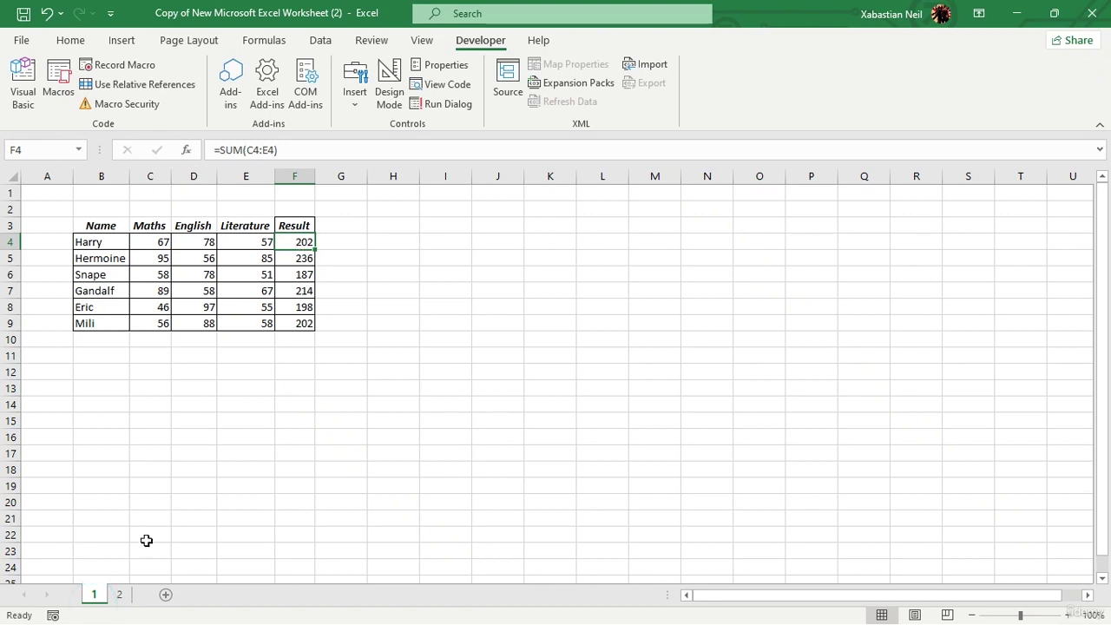
pyautogui.click(119, 597)
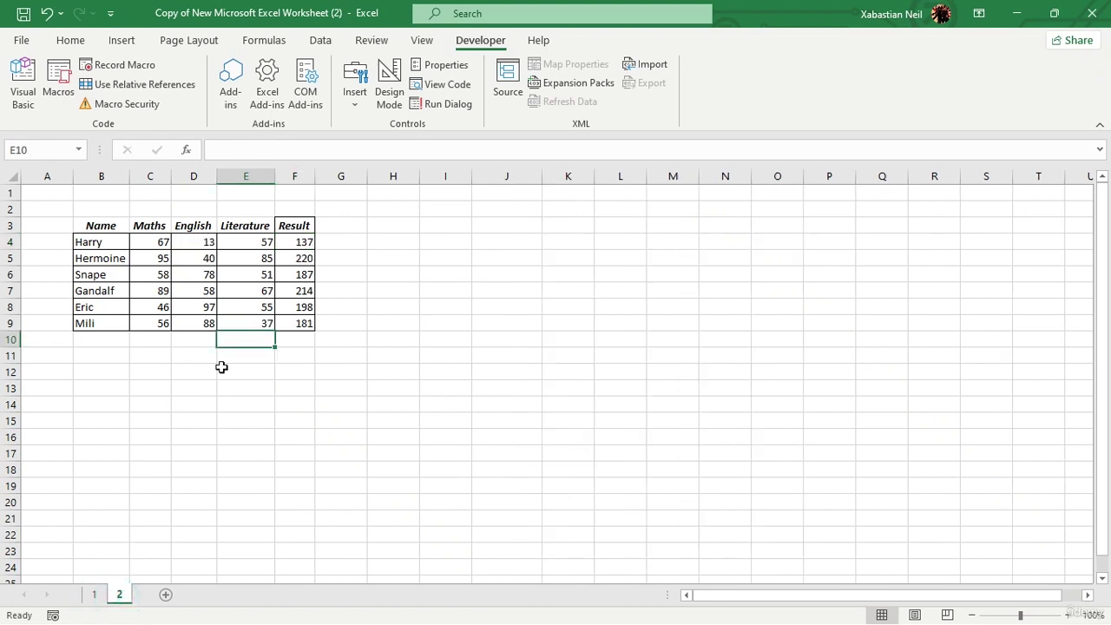
pyautogui.press('BackSpace')
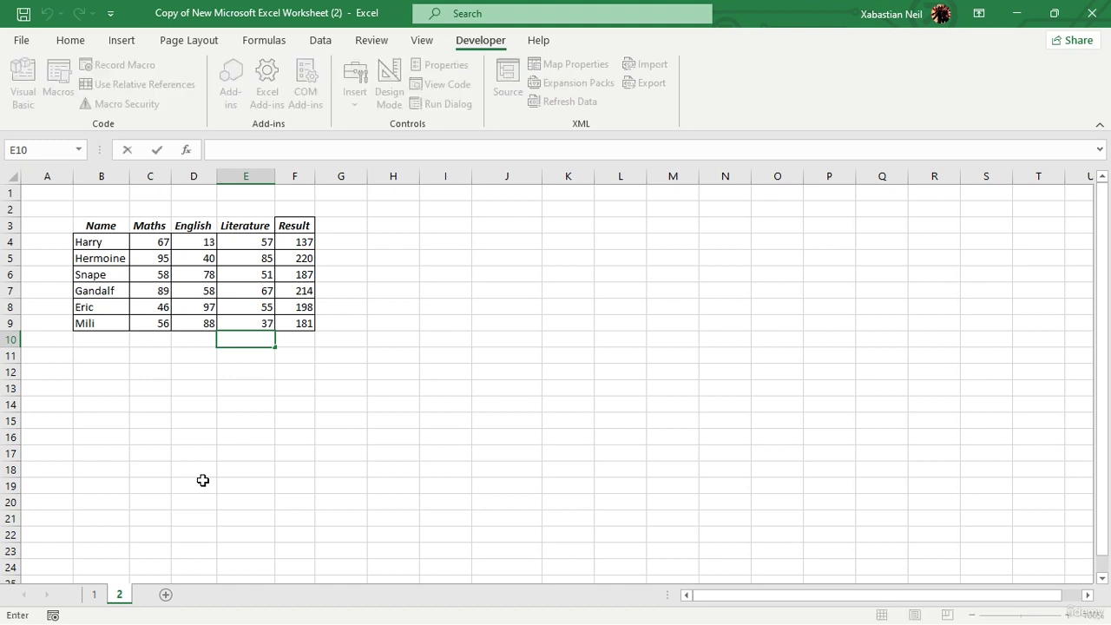
pyautogui.click(290, 306)
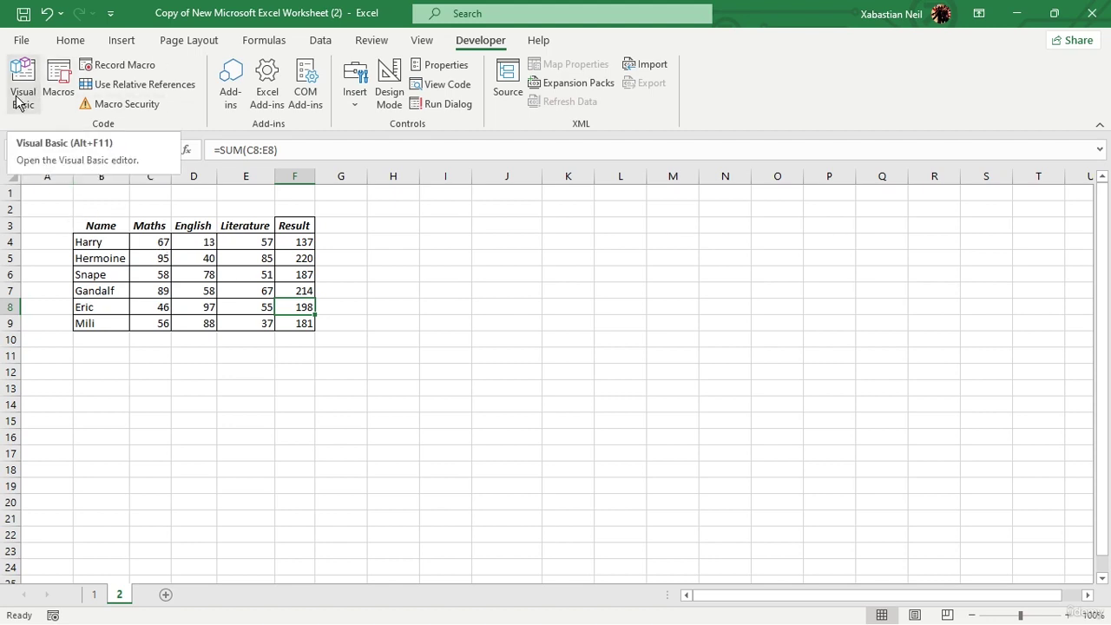
pyautogui.click(385, 292)
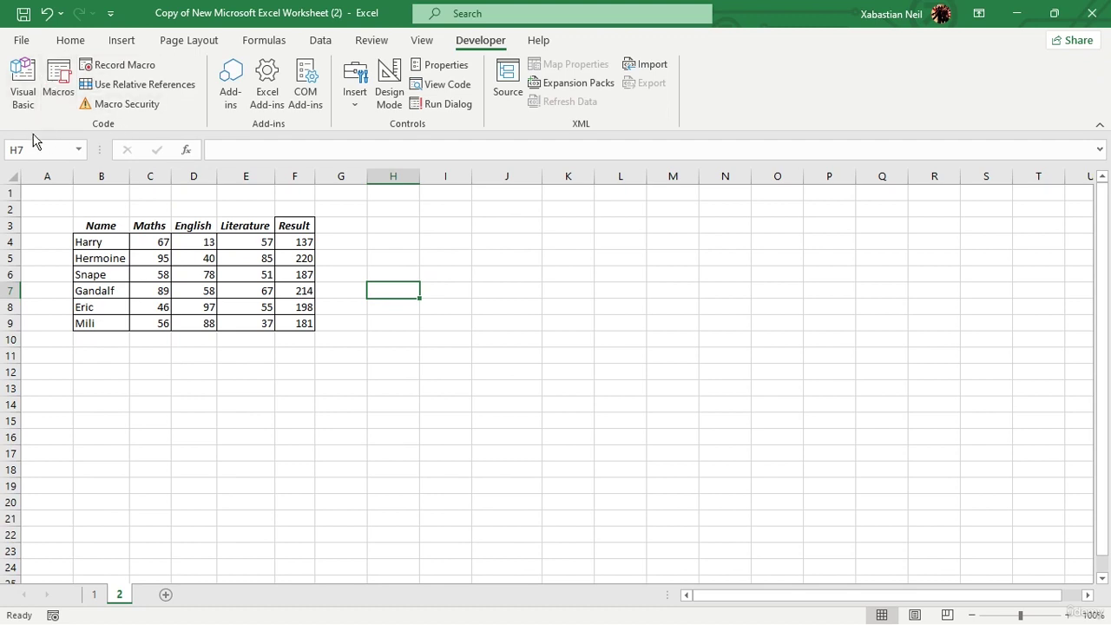
# - Delete the saved macro Macro1 and check the macro list before closing it
pyautogui.click(58, 95)
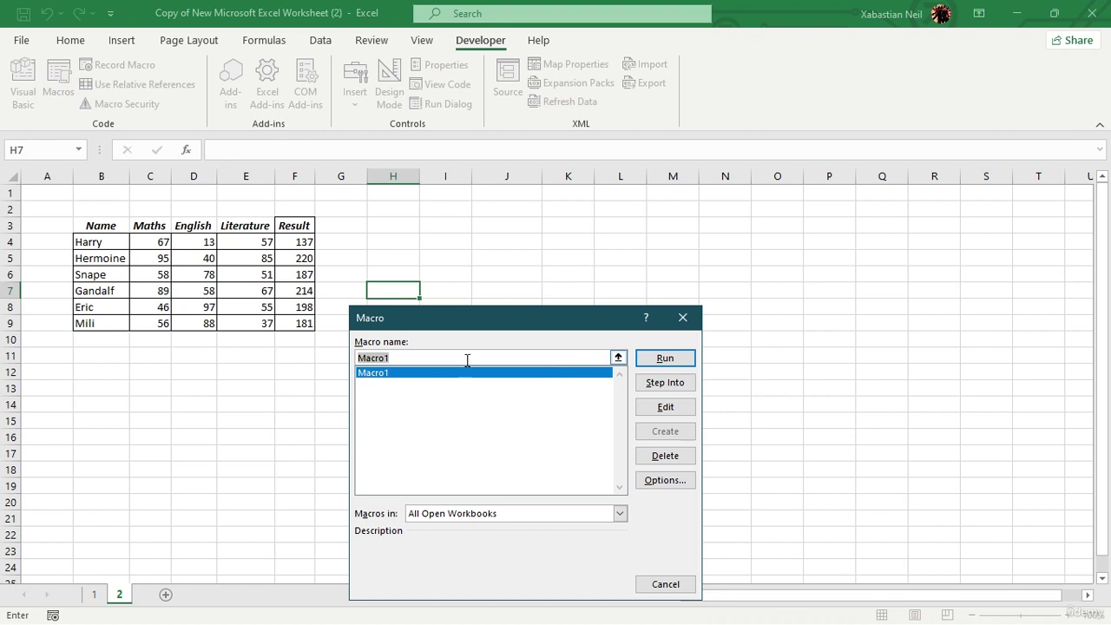
pyautogui.click(659, 458)
pyautogui.click(531, 368)
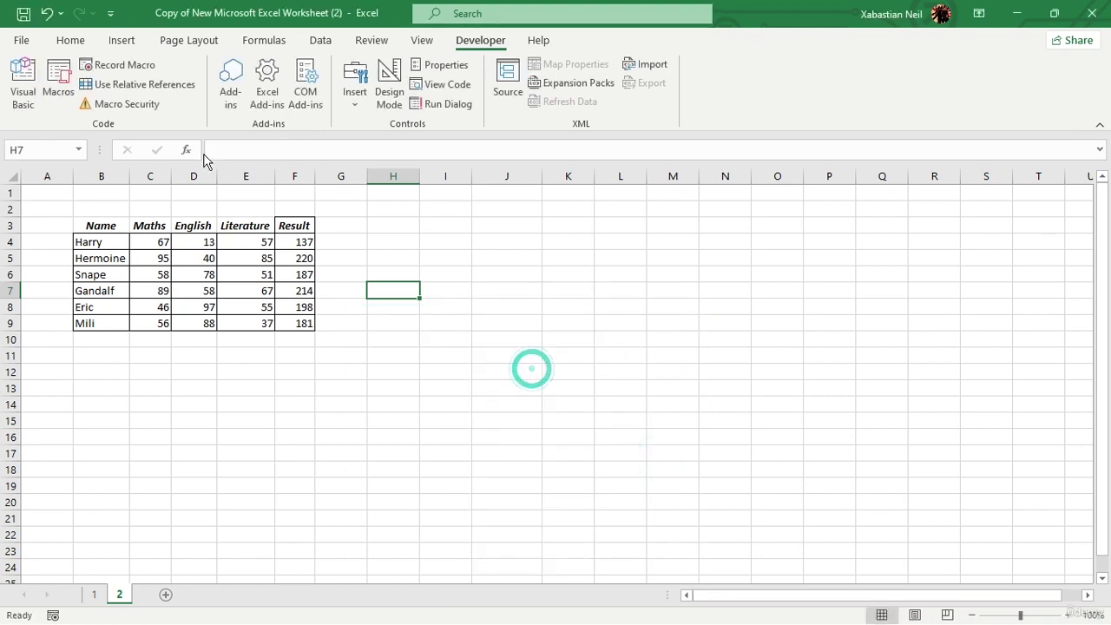
pyautogui.click(58, 86)
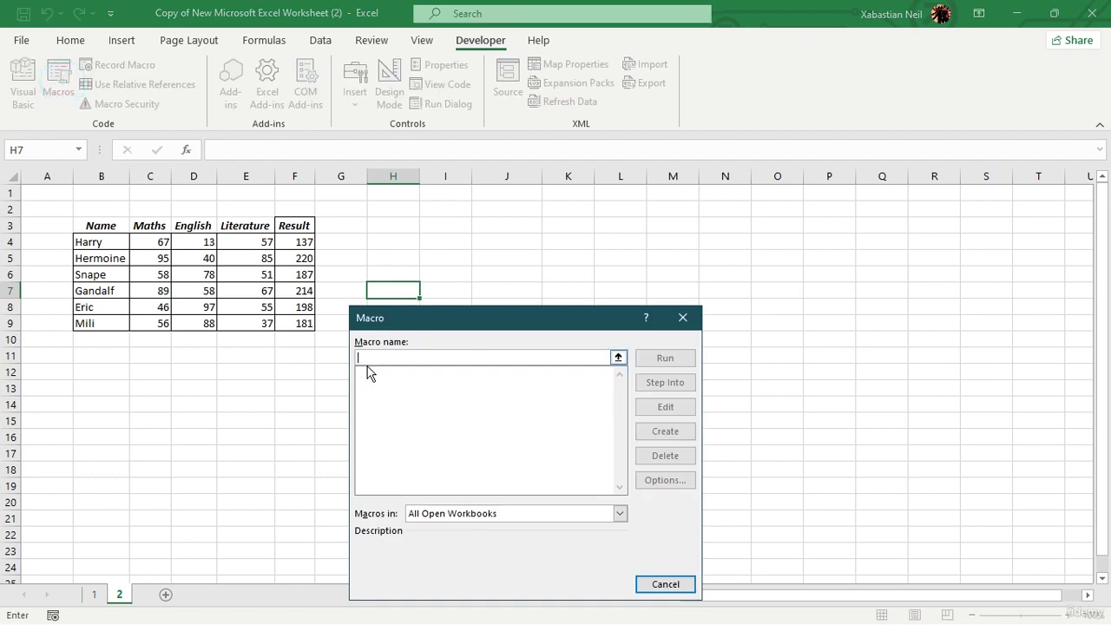
pyautogui.click(684, 320)
# - Set up a new macro recording with cell H4 selected and name the macro color_font
pyautogui.click(416, 273)
pyautogui.click(418, 241)
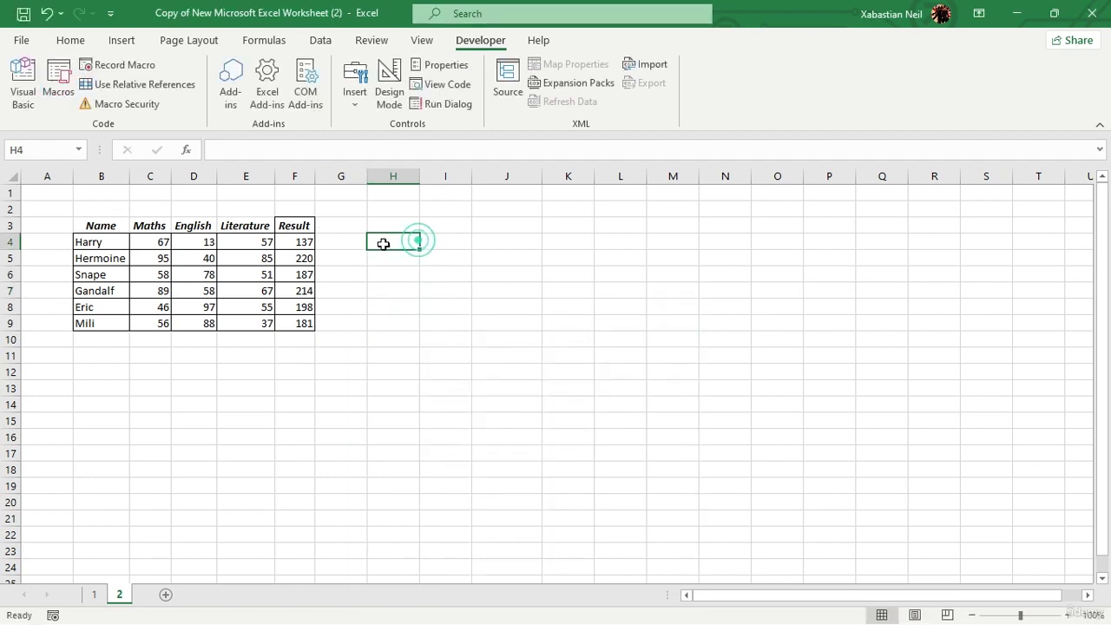
pyautogui.click(341, 242)
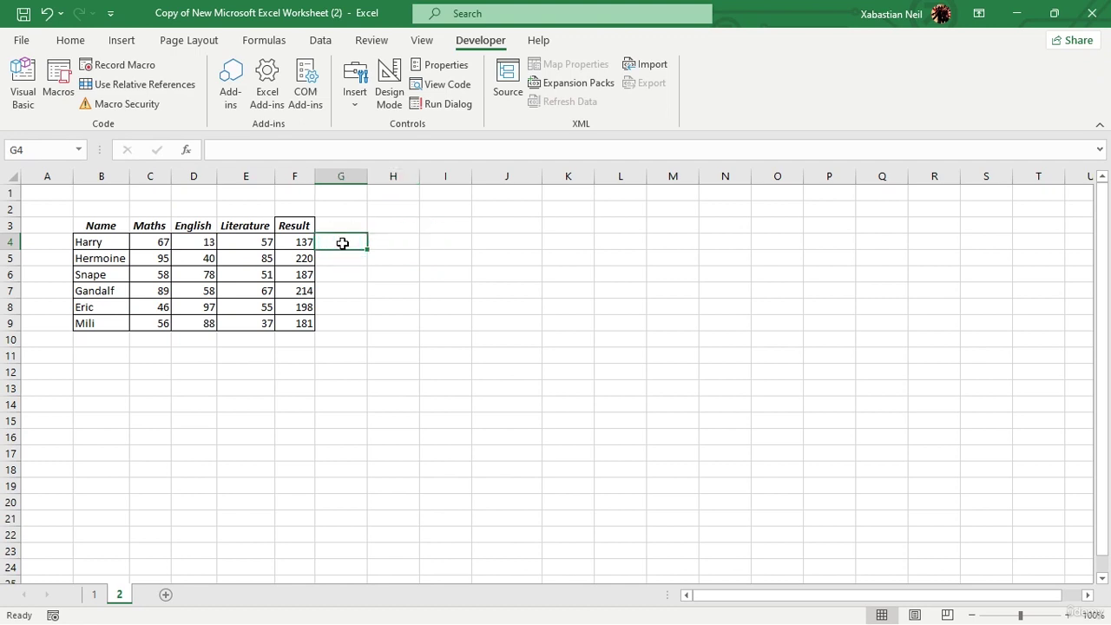
pyautogui.click(413, 238)
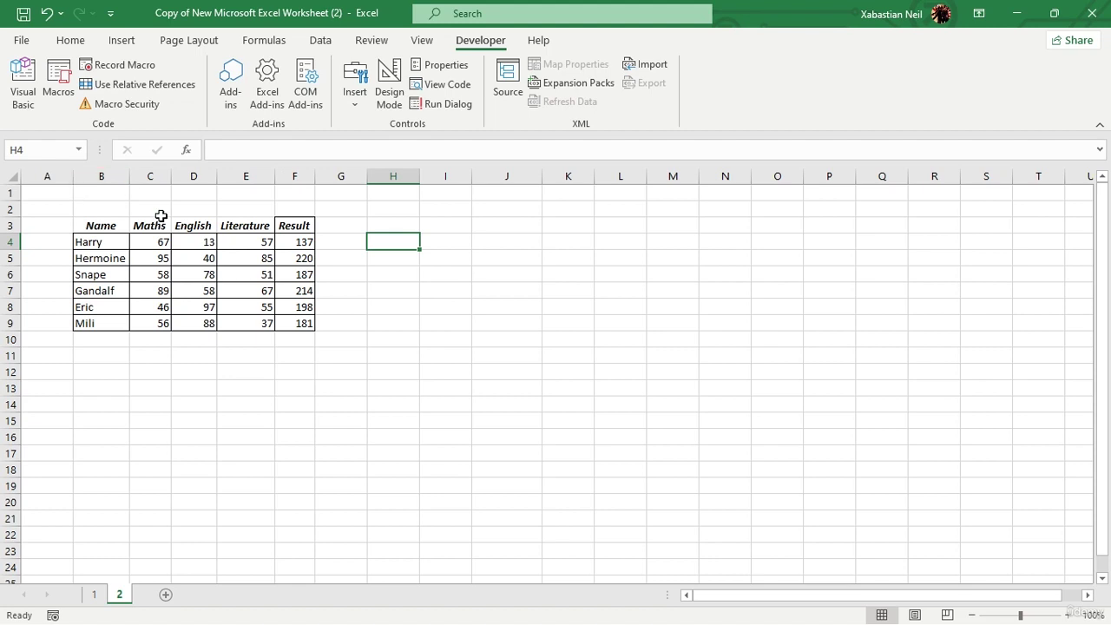
pyautogui.click(125, 70)
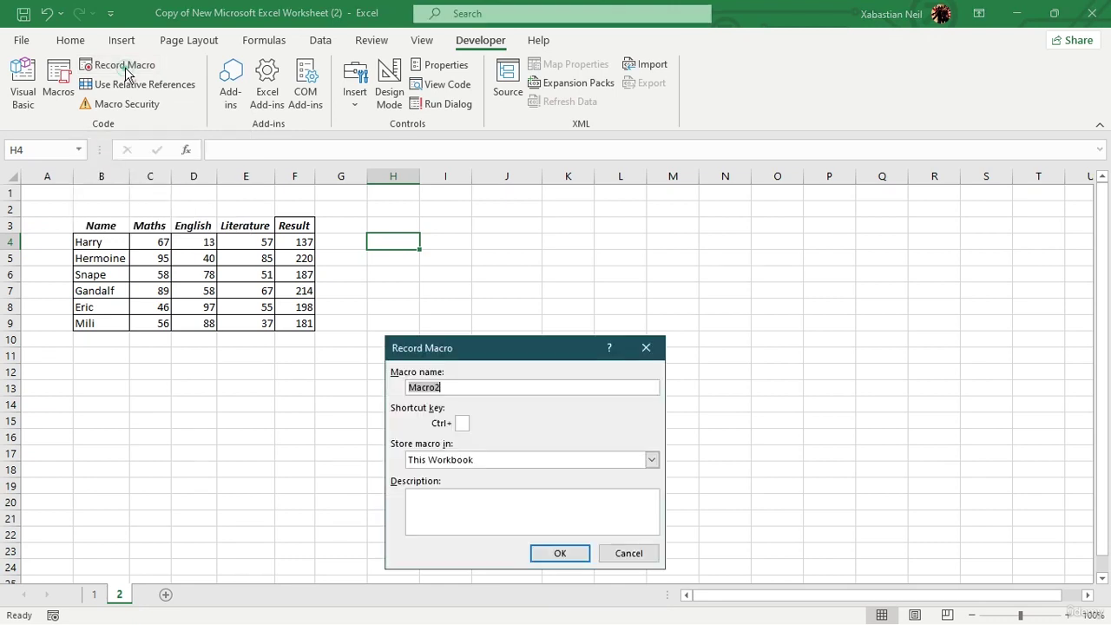
pyautogui.moveTo(543, 358); pyautogui.dragTo(727, 158)
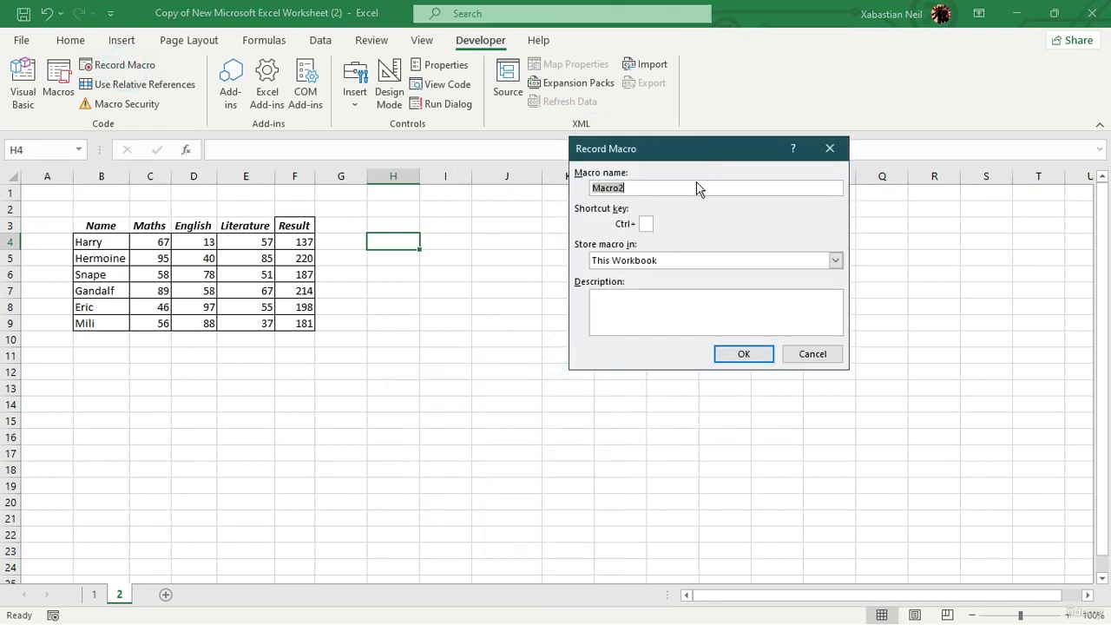
pyautogui.click(646, 188)
pyautogui.press('BackSpace')
pyautogui.press('BackSpace')
pyautogui.press('BackSpace')
pyautogui.press('BackSpace')
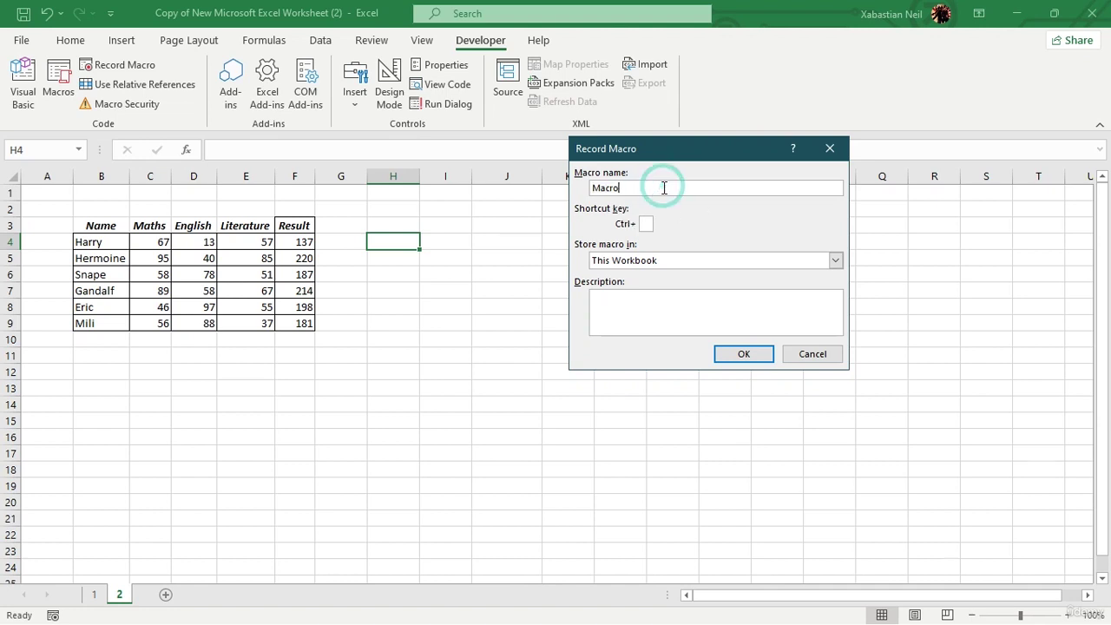
pyautogui.press('BackSpace')
pyautogui.press('BackSpace')
pyautogui.write('colou')
pyautogui.press('BackSpace')
pyautogui.write('r')
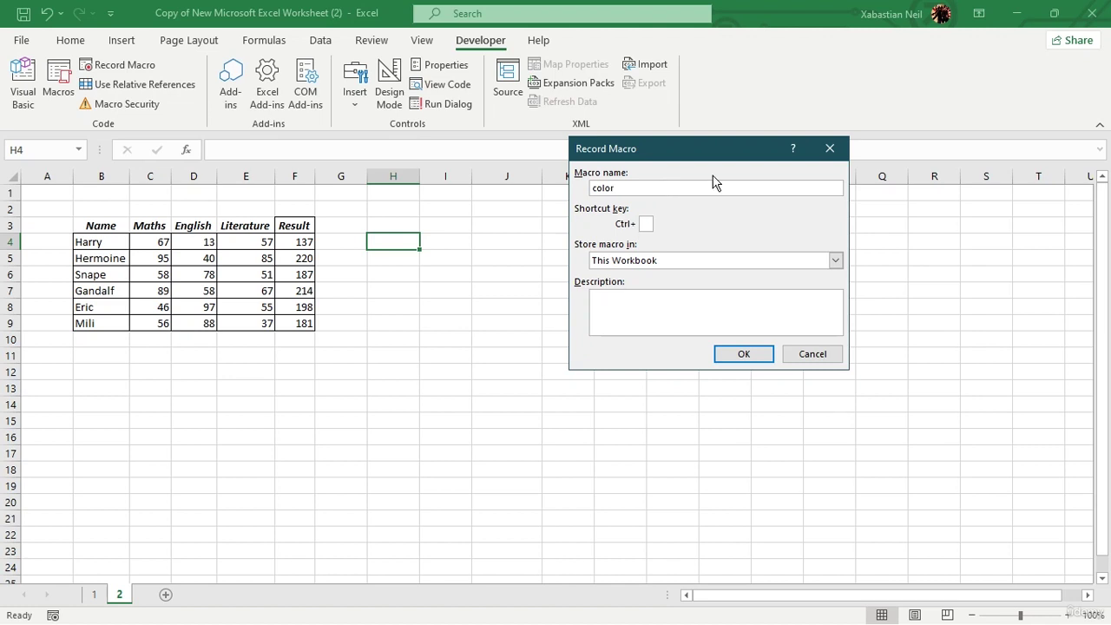
pyautogui.moveTo(667, 150); pyautogui.dragTo(568, 142)
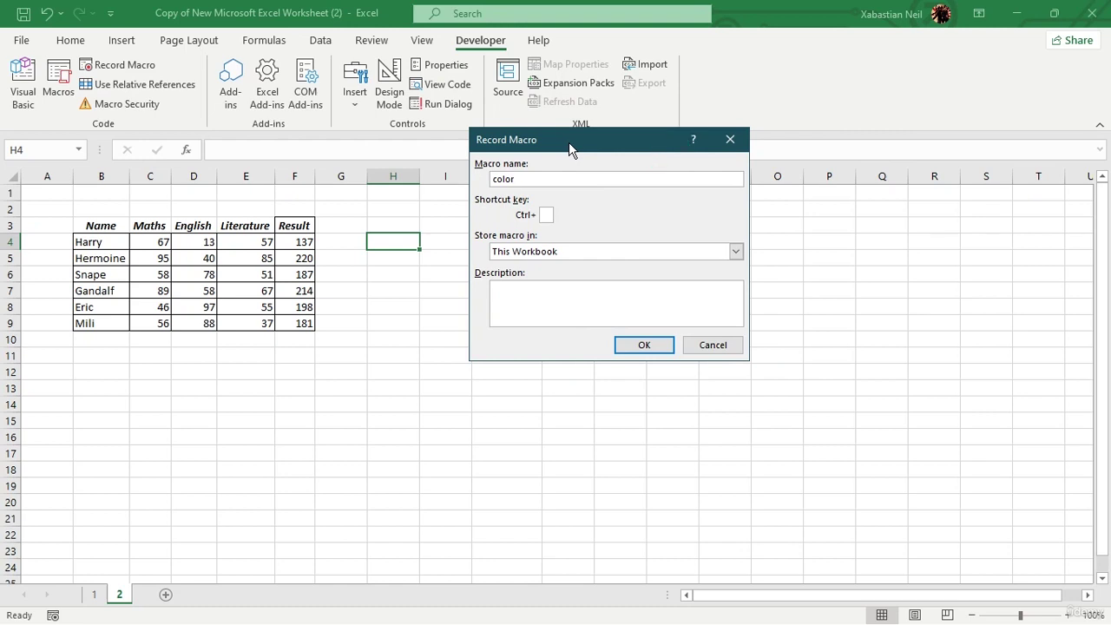
pyautogui.write('_font')
# - Assign the letter j as the shortcut key of the color_font macro
pyautogui.click(549, 214)
pyautogui.write('c')
pyautogui.press('BackSpace')
pyautogui.write('j')
# - Store the color_font macro in the Personal Macro Workbook, leave its description empty and start recording
pyautogui.click(735, 251)
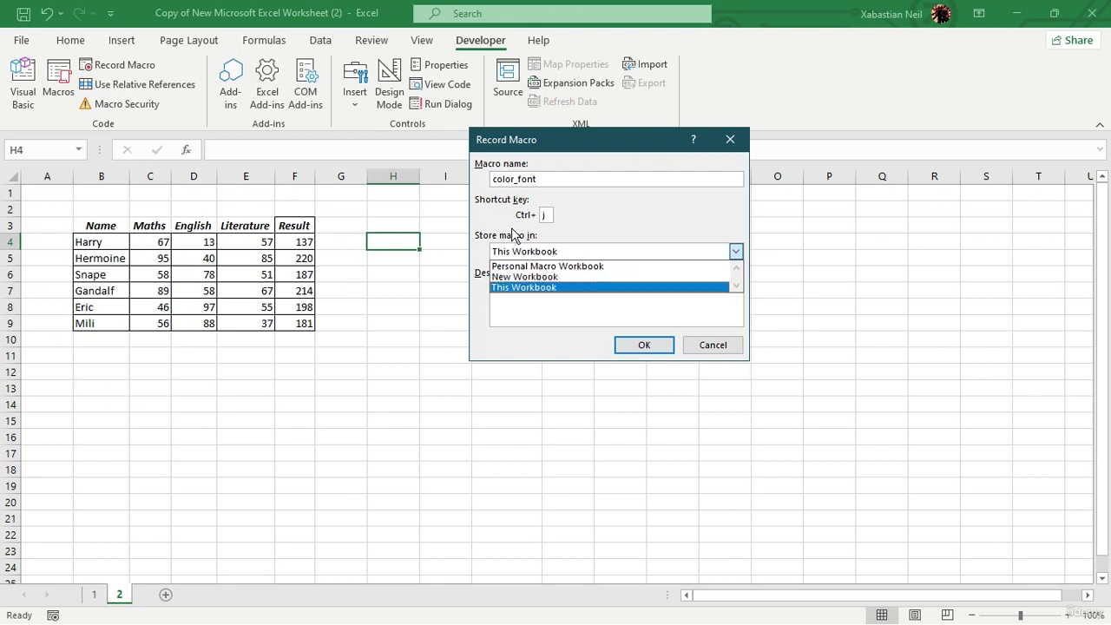
pyautogui.click(563, 289)
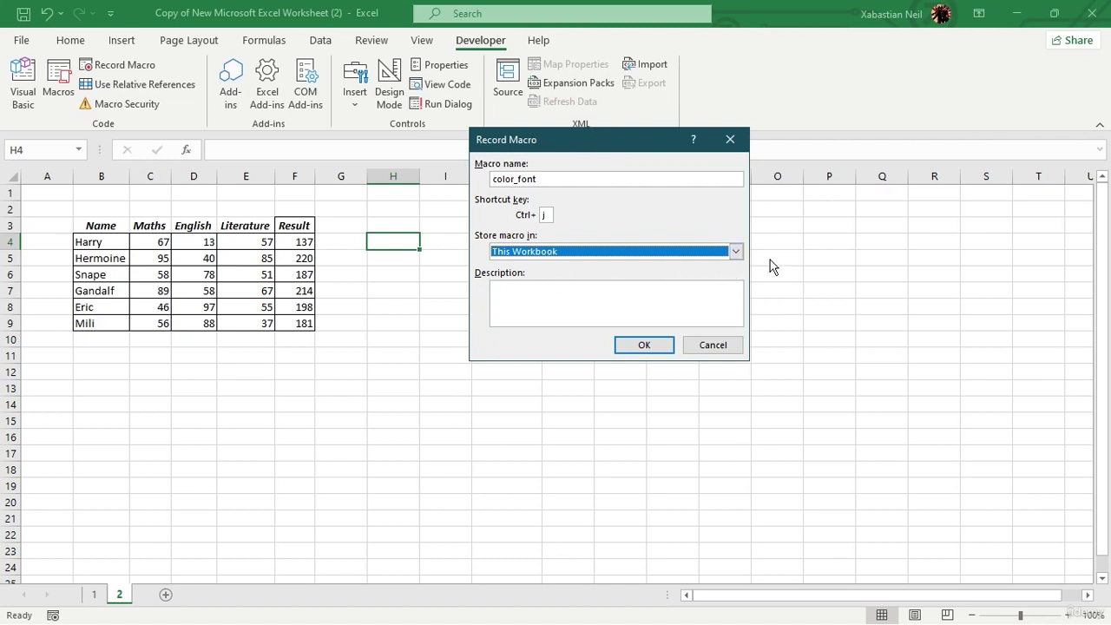
pyautogui.click(735, 251)
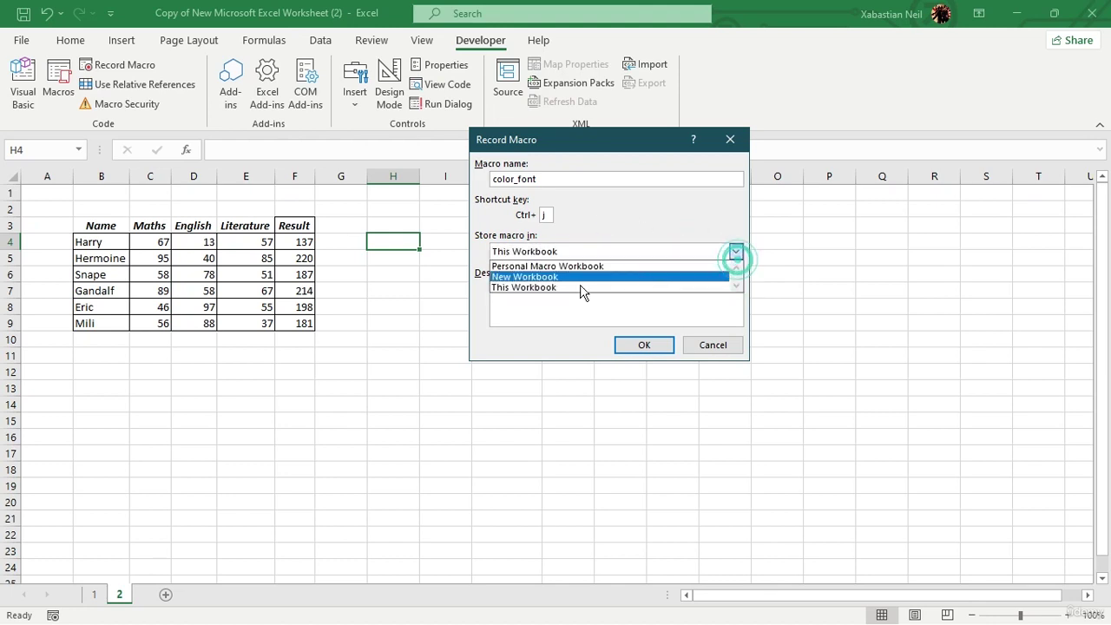
pyautogui.click(556, 287)
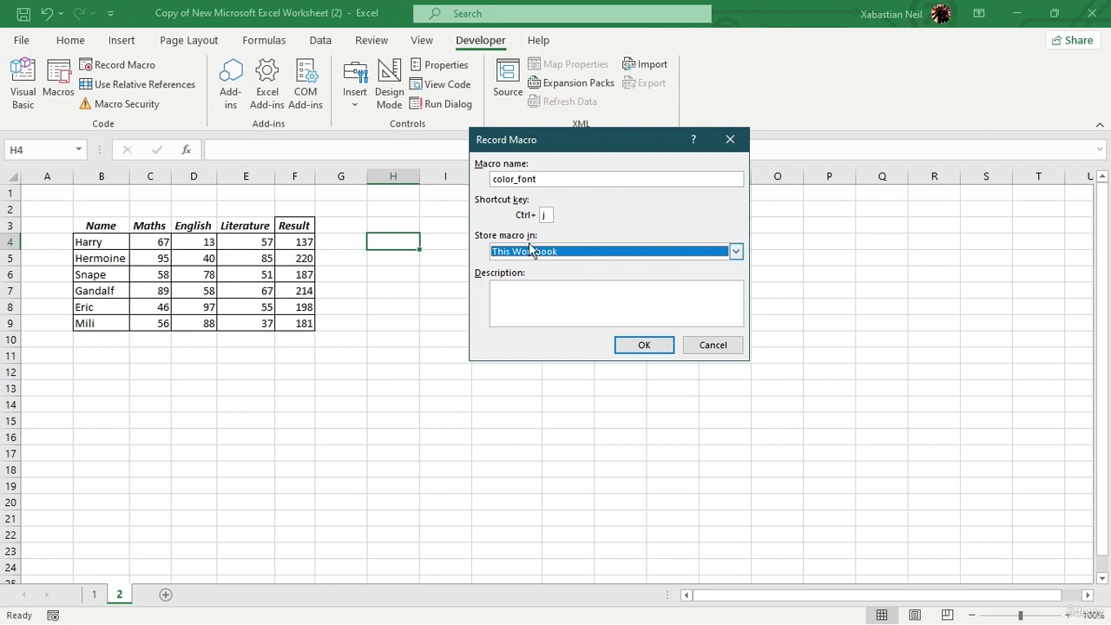
pyautogui.click(738, 252)
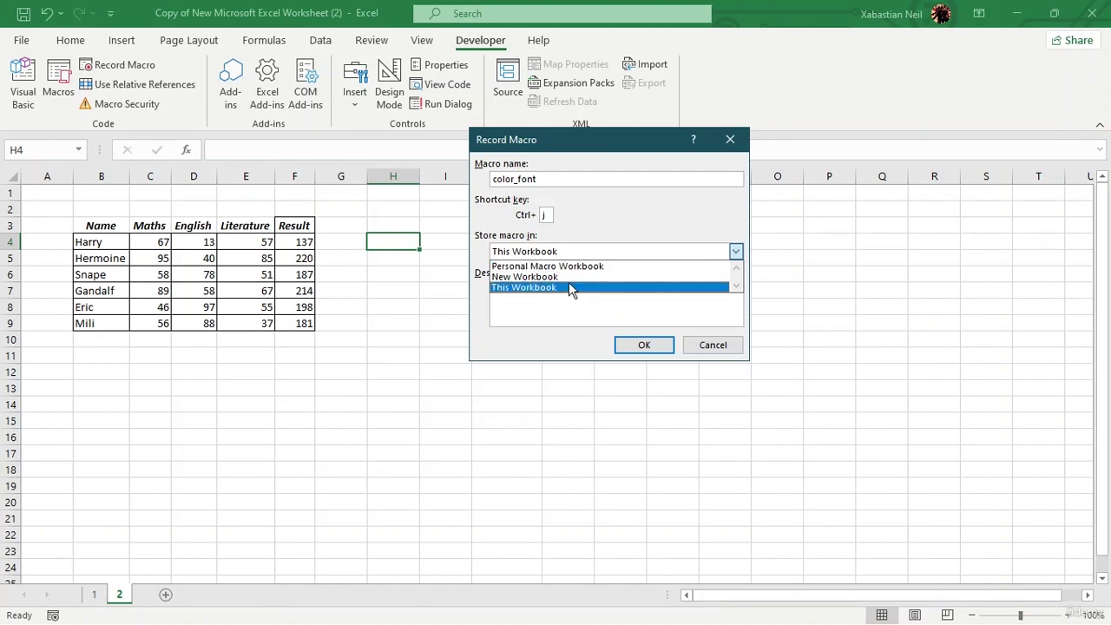
pyautogui.click(553, 266)
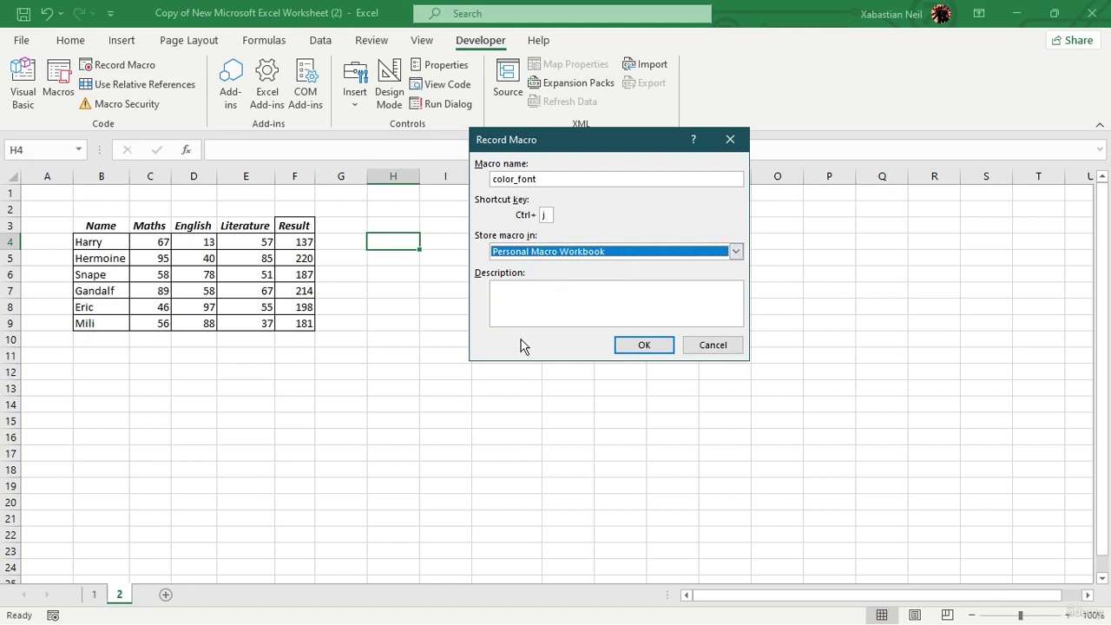
pyautogui.click(508, 282)
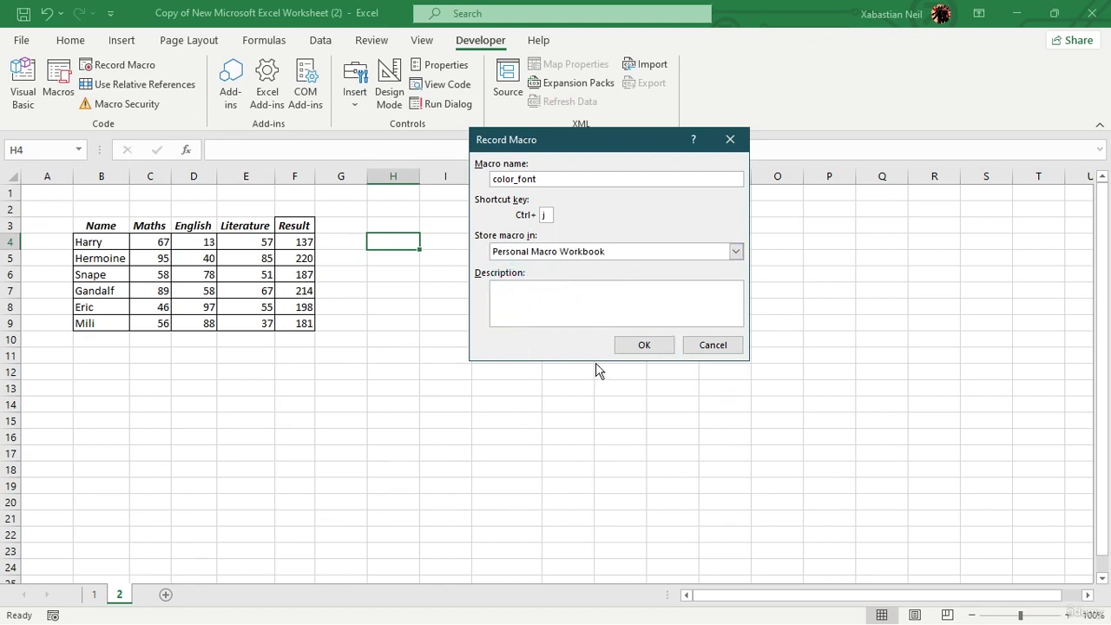
pyautogui.click(647, 347)
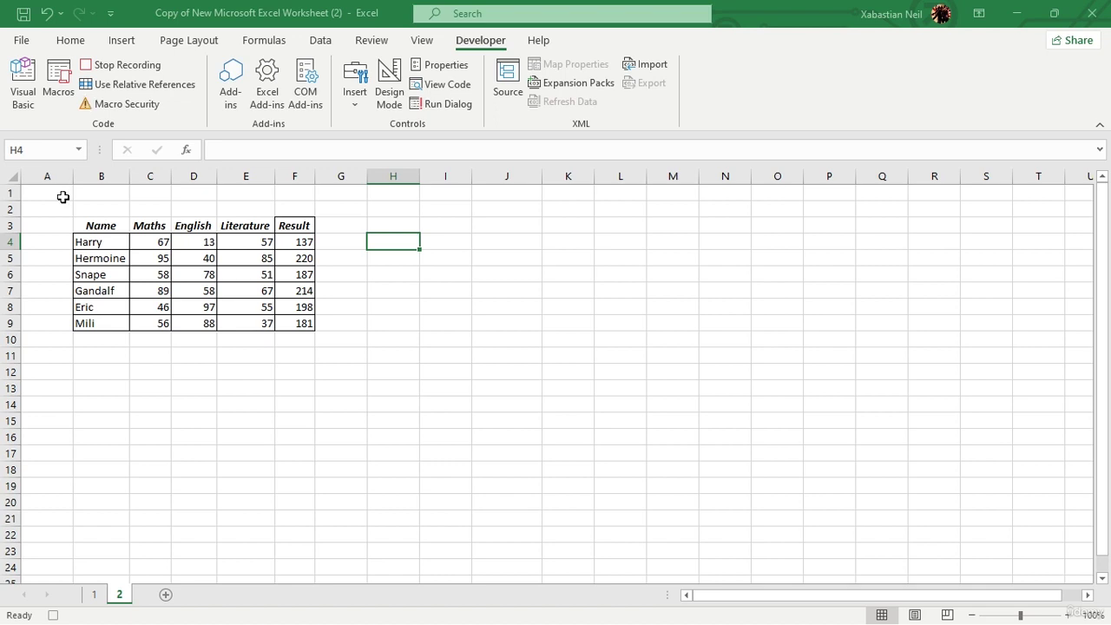
# - Fill the whole marks table, B3:F9 on sheet 2, with a light green theme color
pyautogui.click(87, 225)
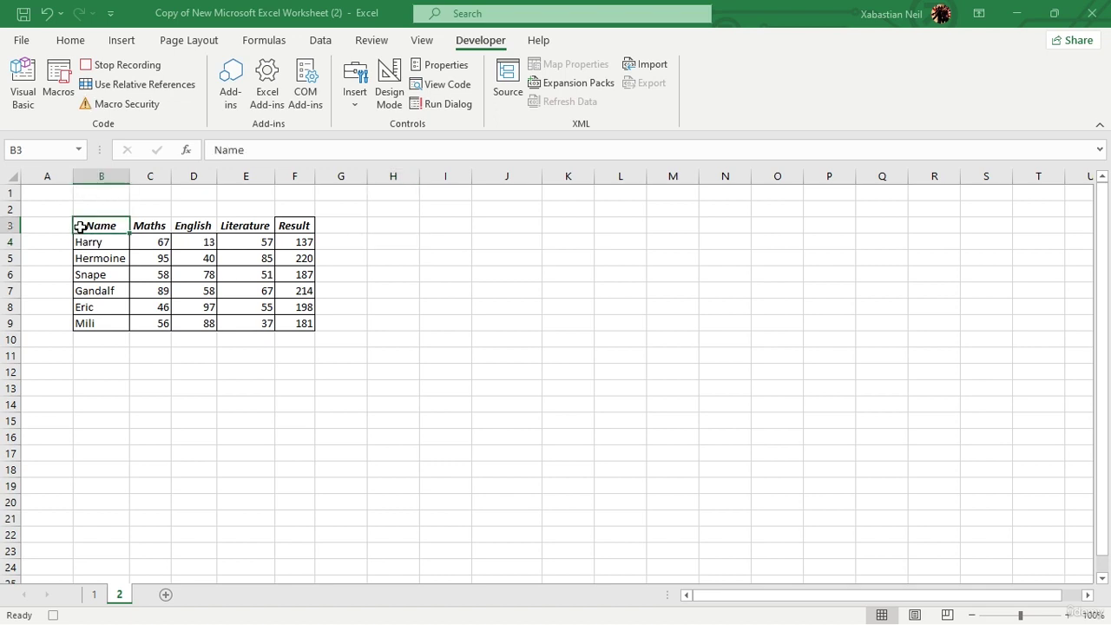
pyautogui.doubleClick(90, 231)
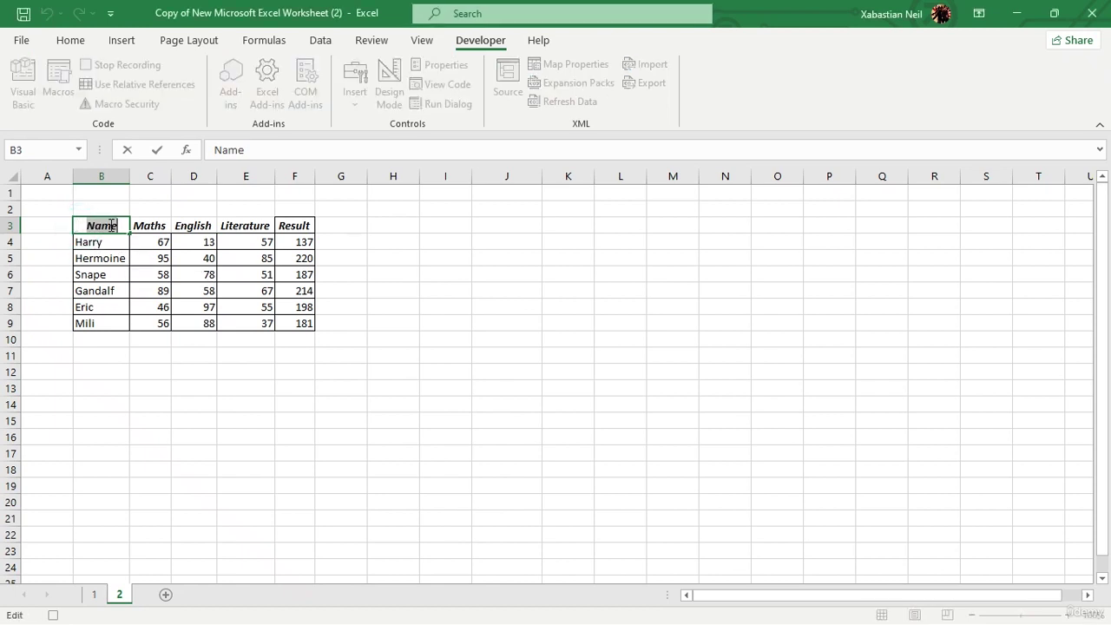
pyautogui.click(112, 290)
pyautogui.moveTo(81, 228); pyautogui.dragTo(284, 322)
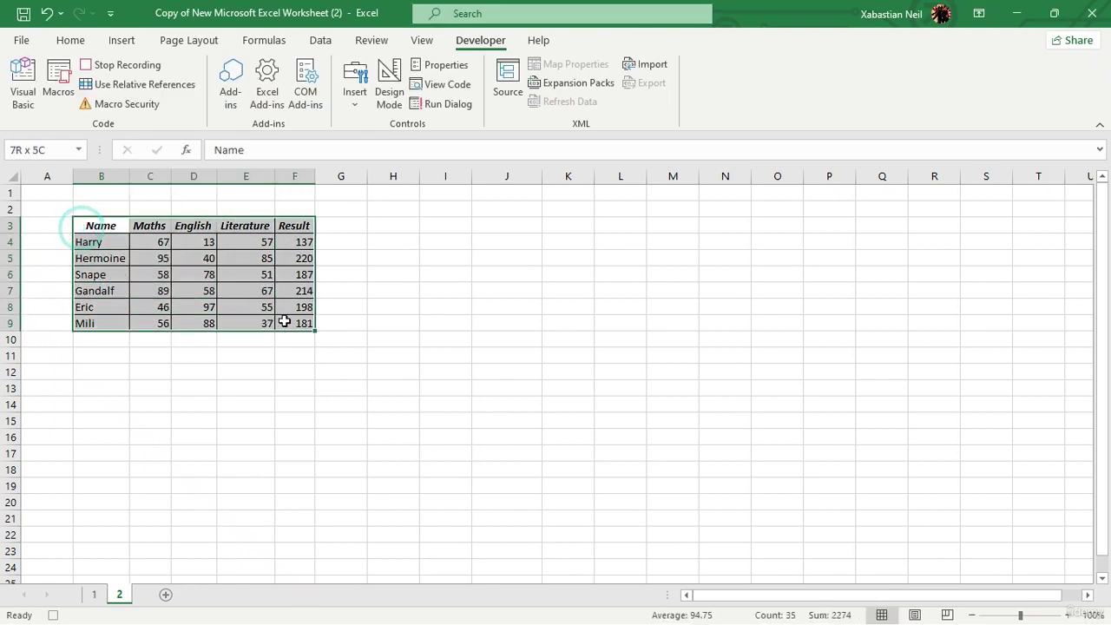
pyautogui.click(73, 43)
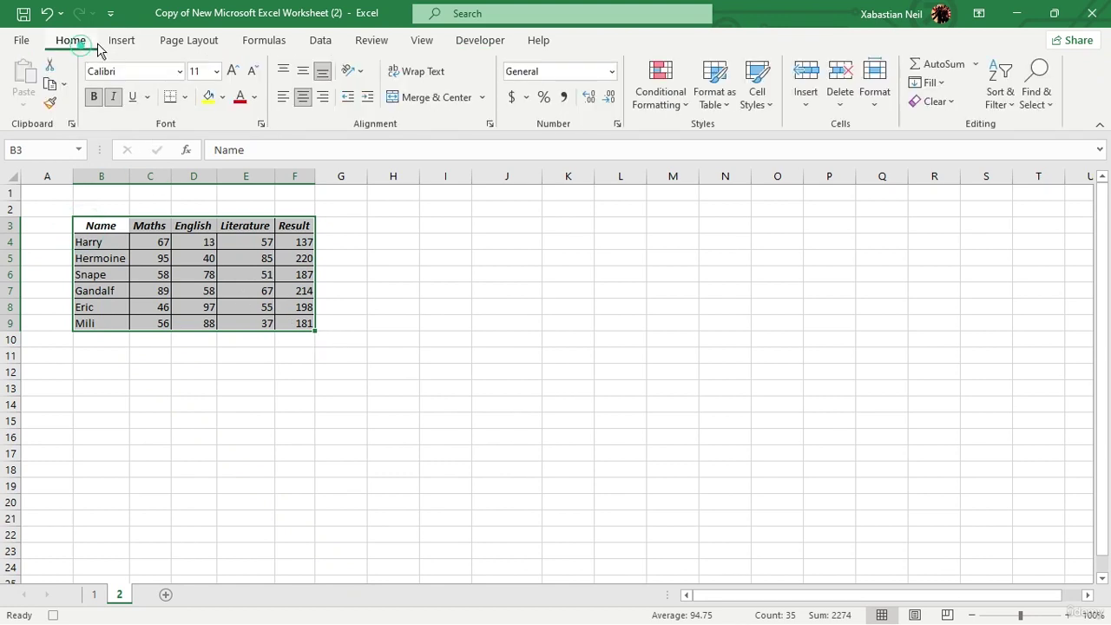
pyautogui.click(254, 96)
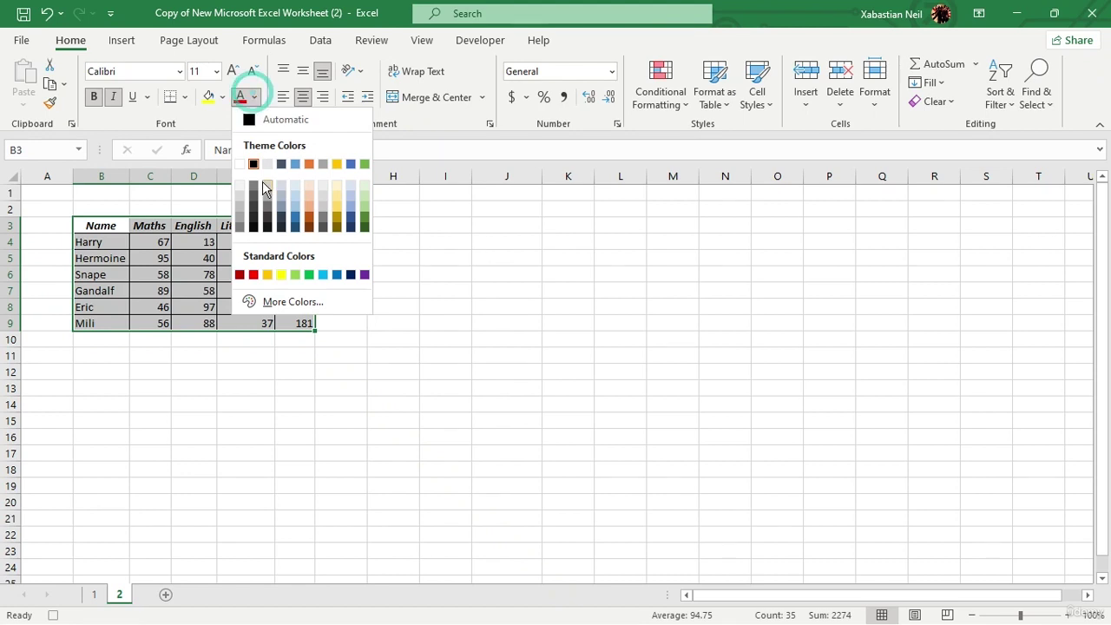
pyautogui.click(223, 97)
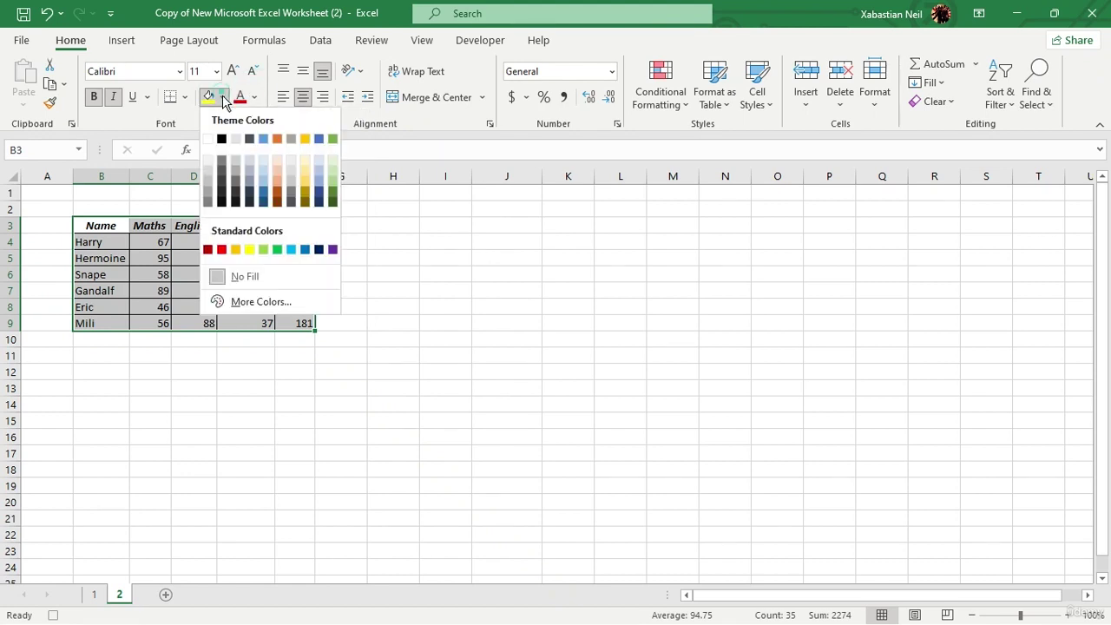
pyautogui.click(331, 178)
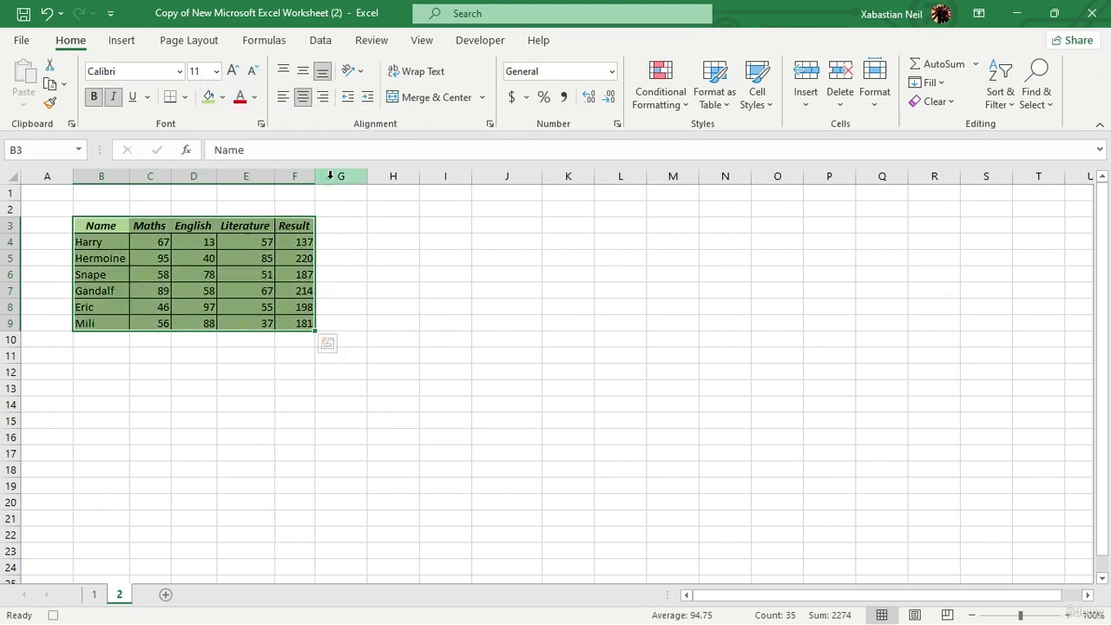
pyautogui.click(378, 247)
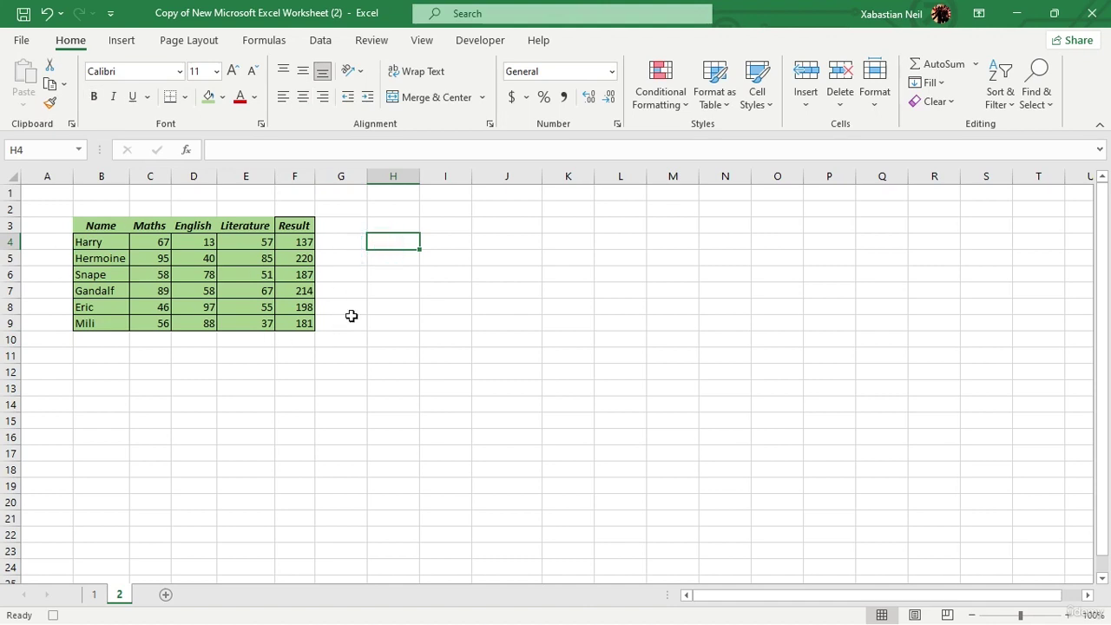
# - Change the font of the marks table B3:F9 to Magneto
pyautogui.moveTo(304, 322); pyautogui.dragTo(75, 231)
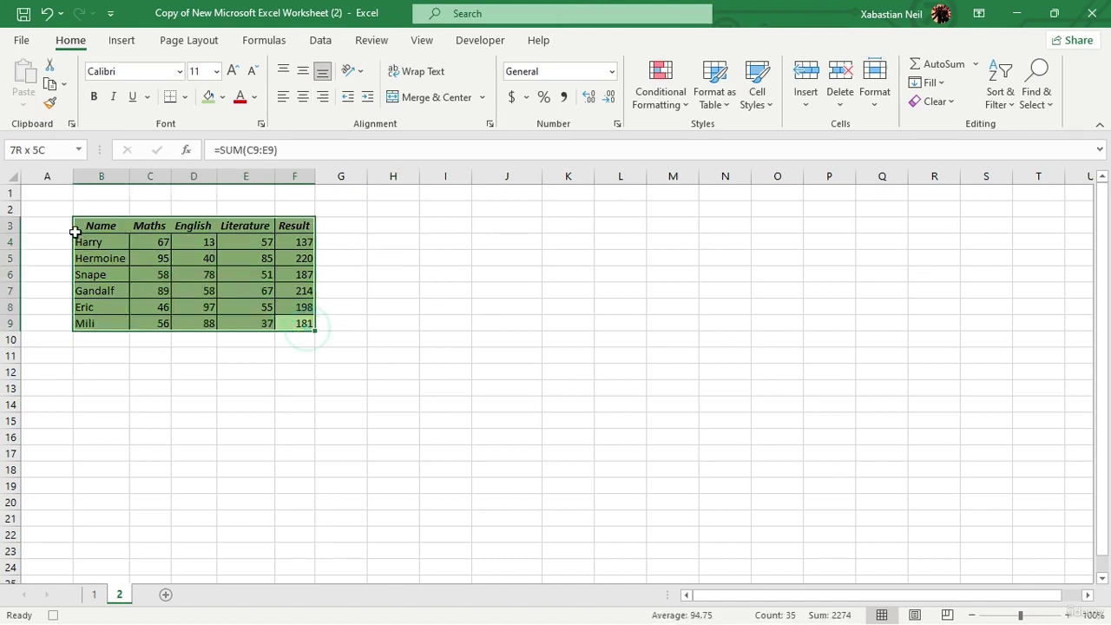
pyautogui.click(178, 72)
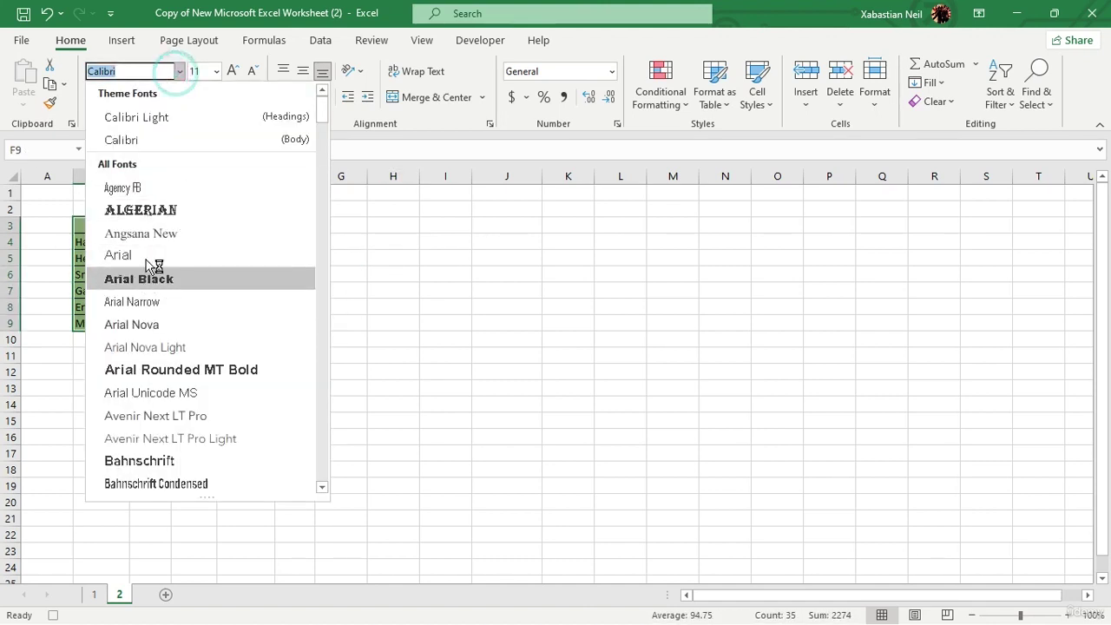
pyautogui.scroll(-20, 174, 373)
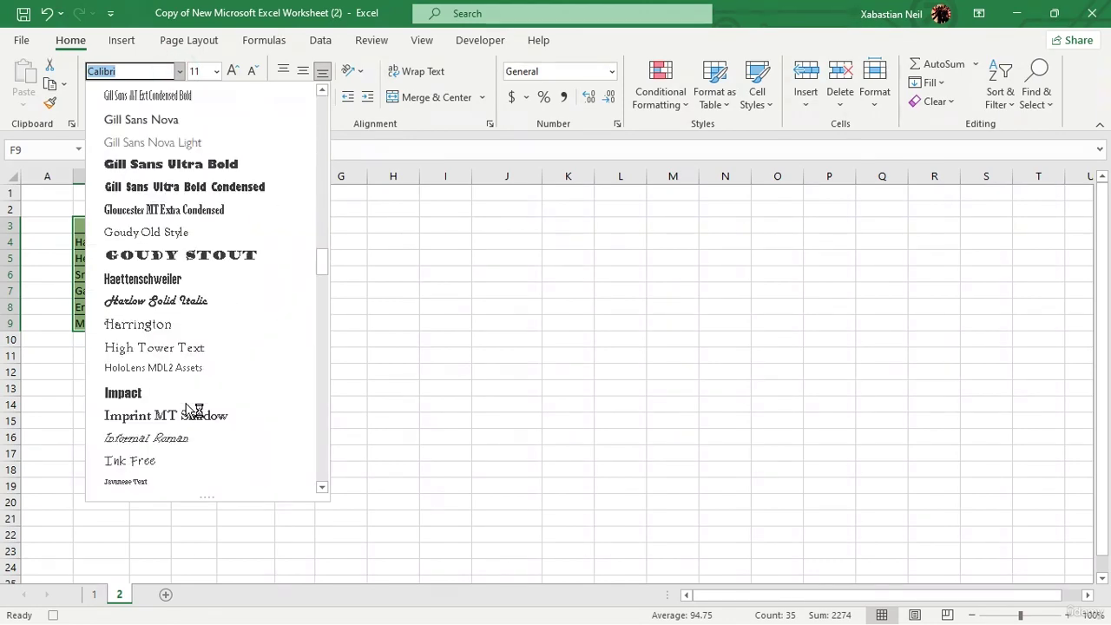
pyautogui.scroll(-10, 193, 408)
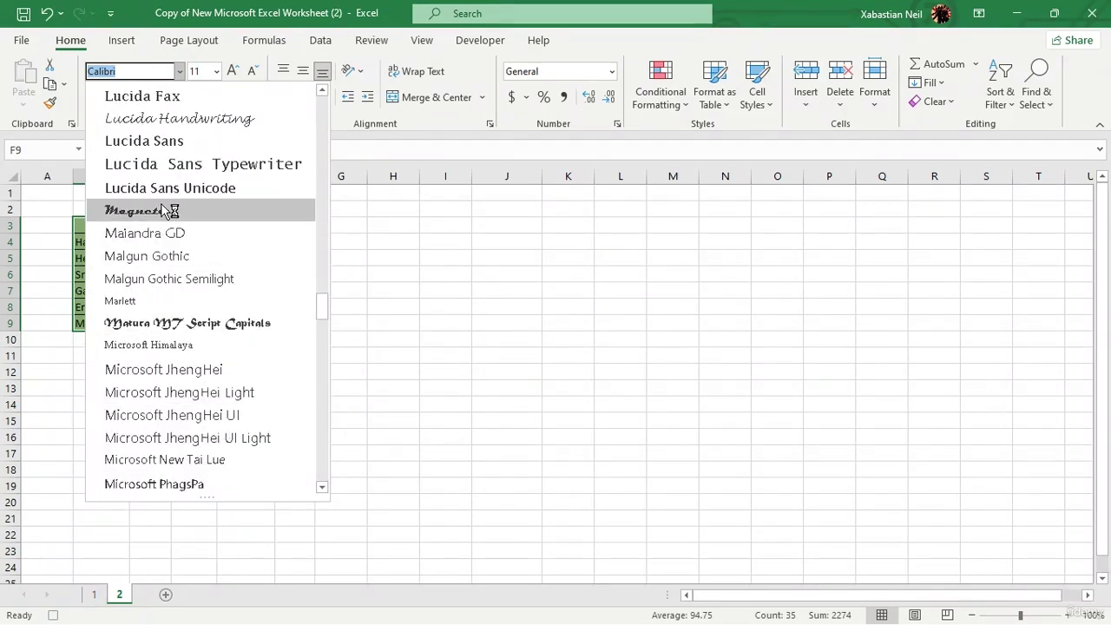
pyautogui.click(168, 211)
pyautogui.click(288, 363)
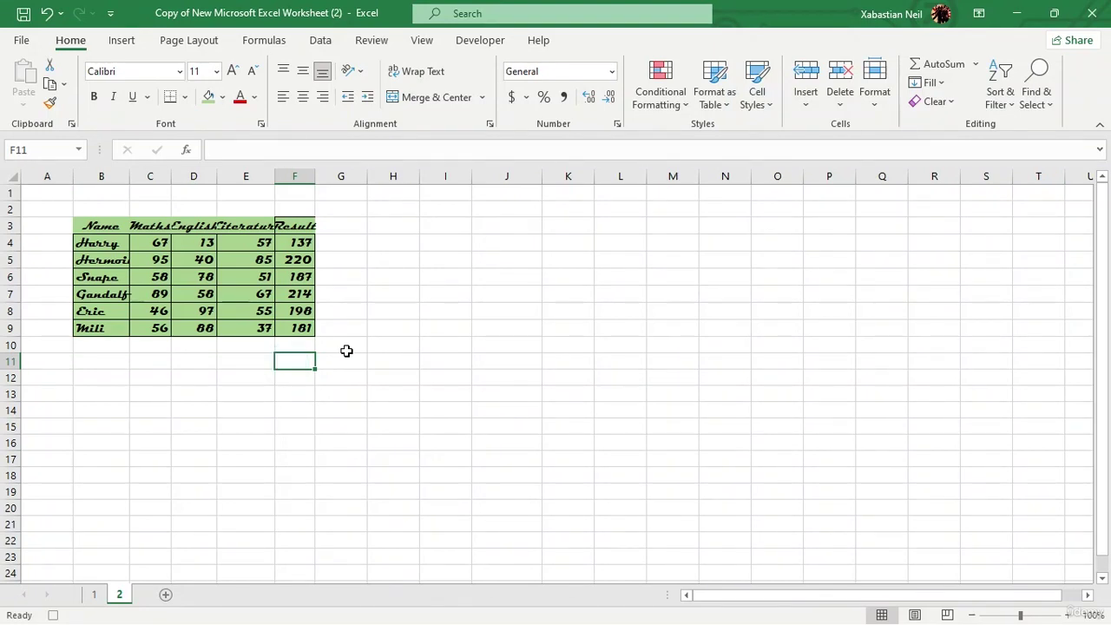
# - Stop recording the color_font macro and check for it in the macro list before closing the list
pyautogui.click(485, 41)
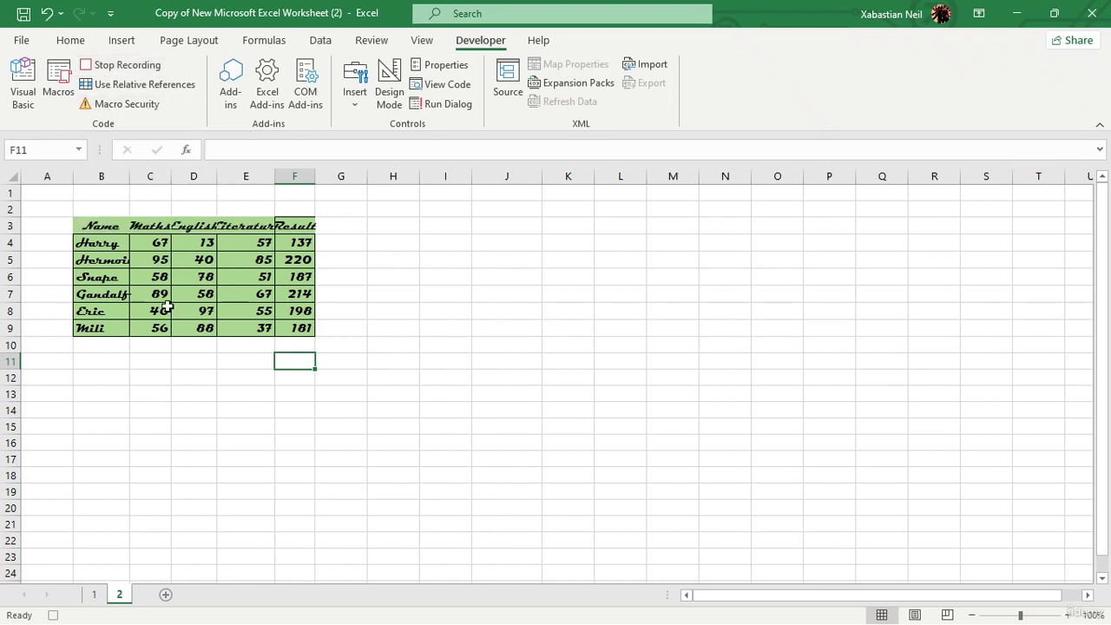
pyautogui.click(130, 66)
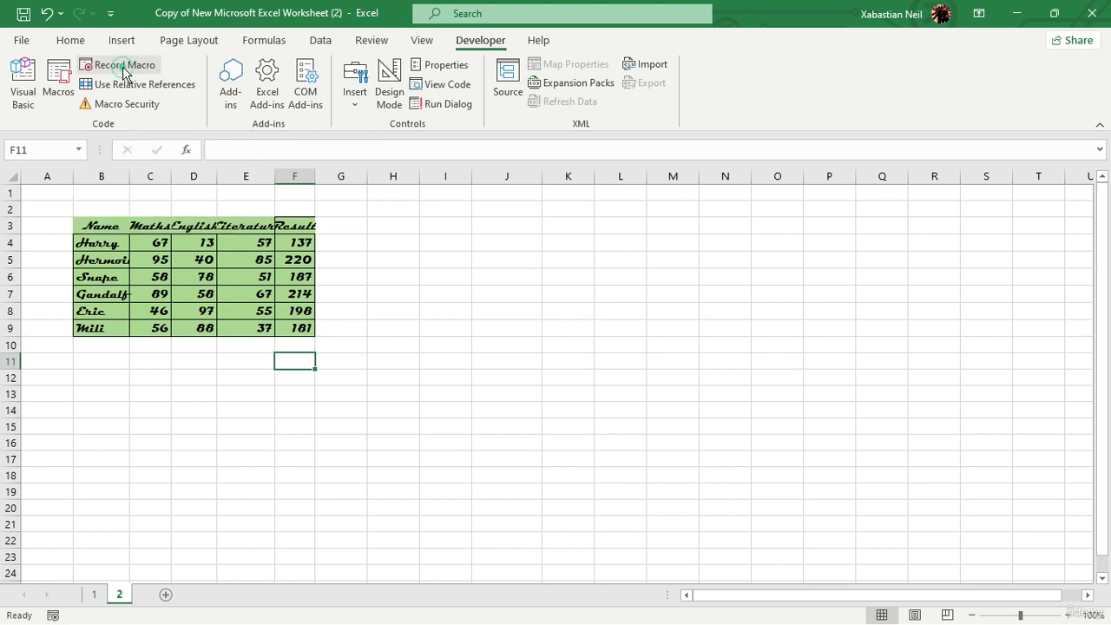
pyautogui.click(68, 93)
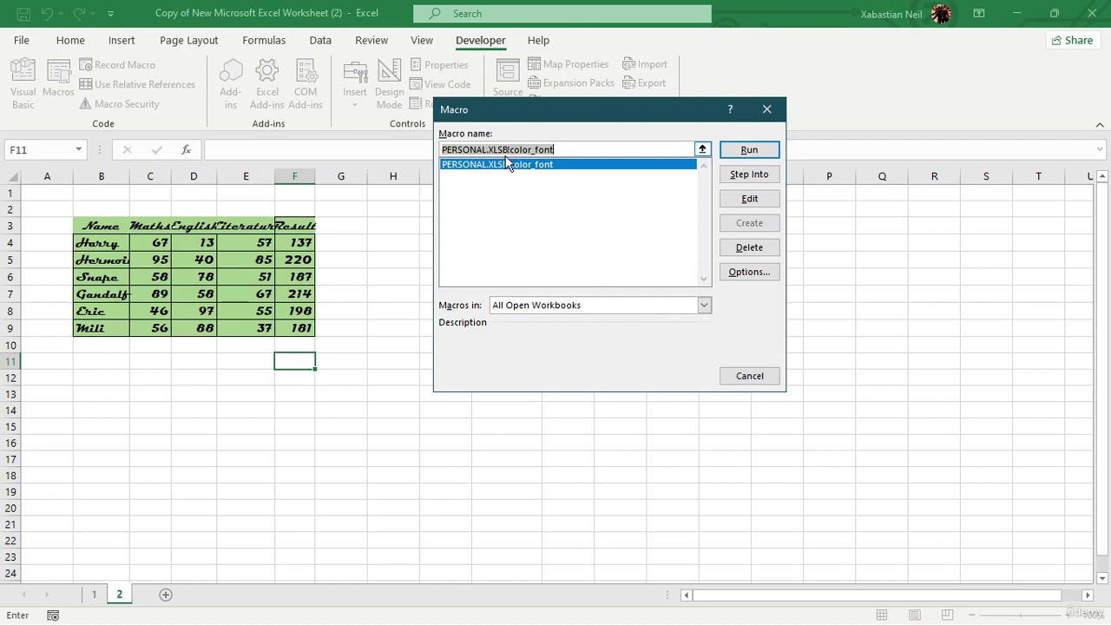
pyautogui.click(577, 189)
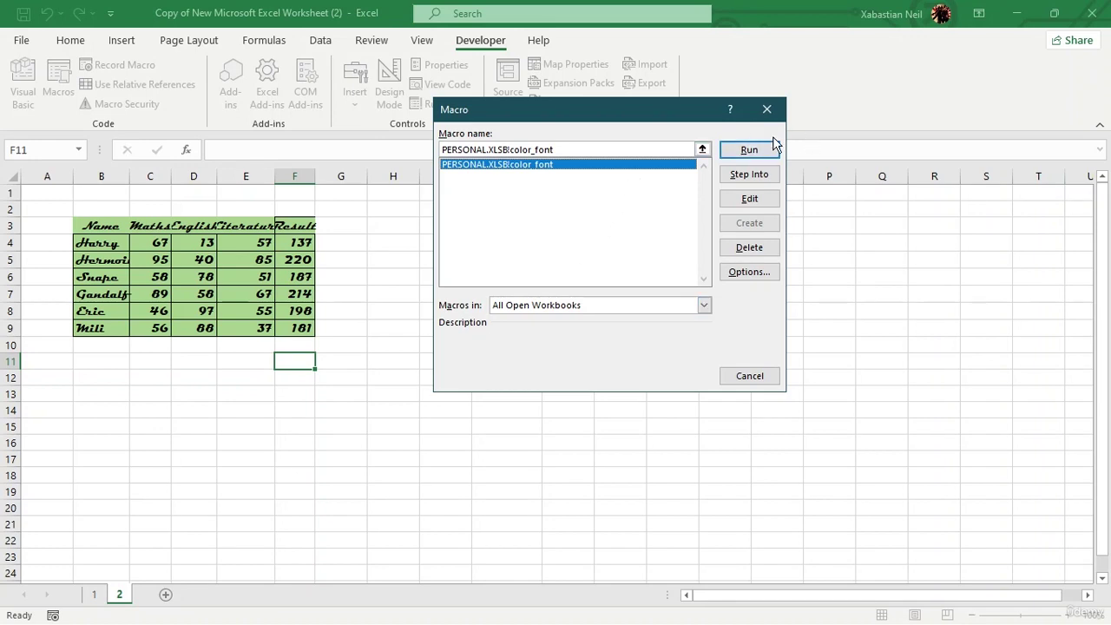
pyautogui.click(774, 113)
# - Compare the unformatted marks table on sheet 1 with the formatted table on sheet 2
pyautogui.click(94, 594)
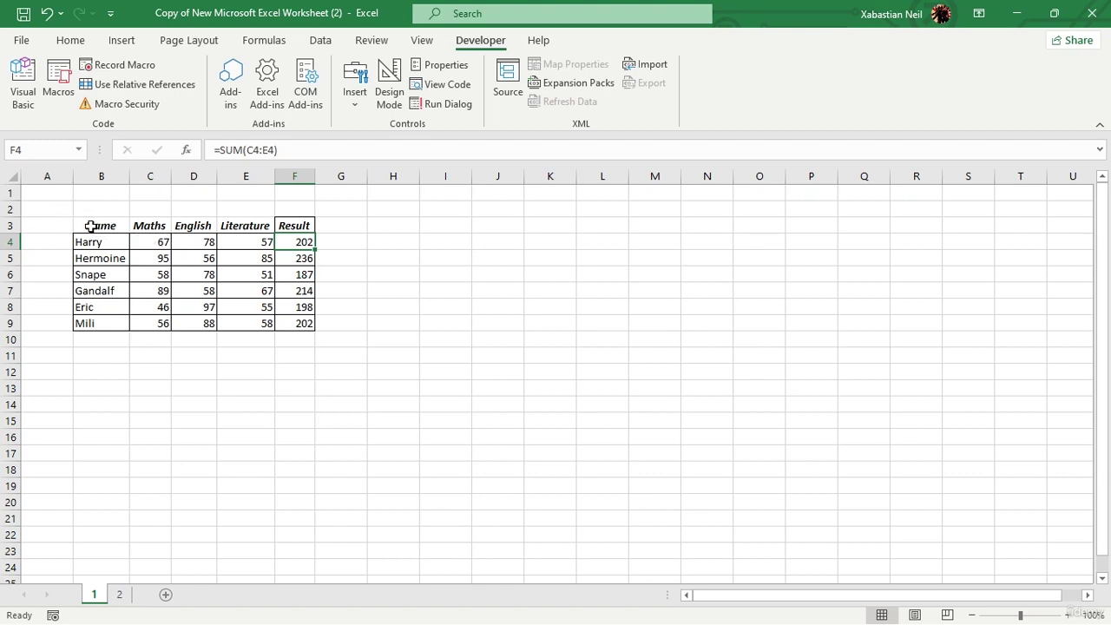
pyautogui.click(115, 597)
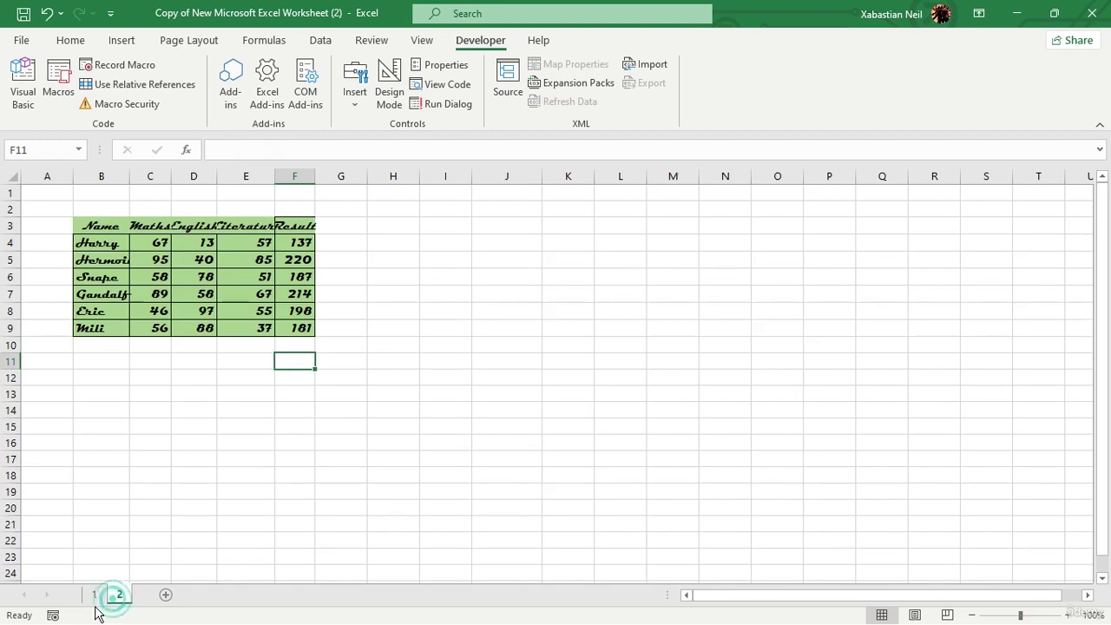
pyautogui.click(93, 595)
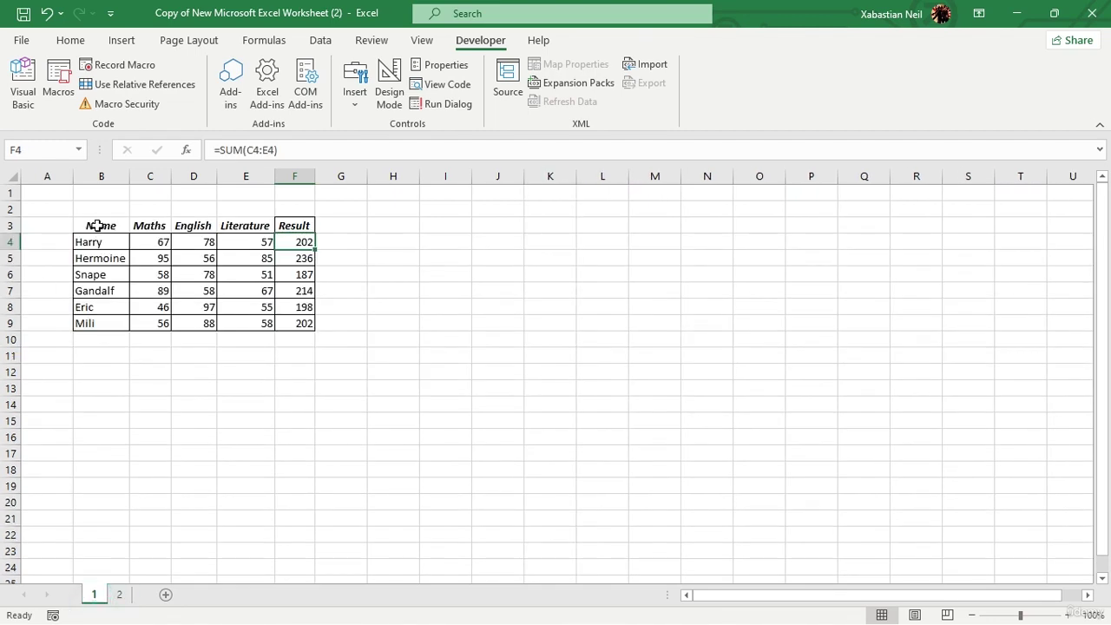
pyautogui.moveTo(97, 224); pyautogui.dragTo(304, 322)
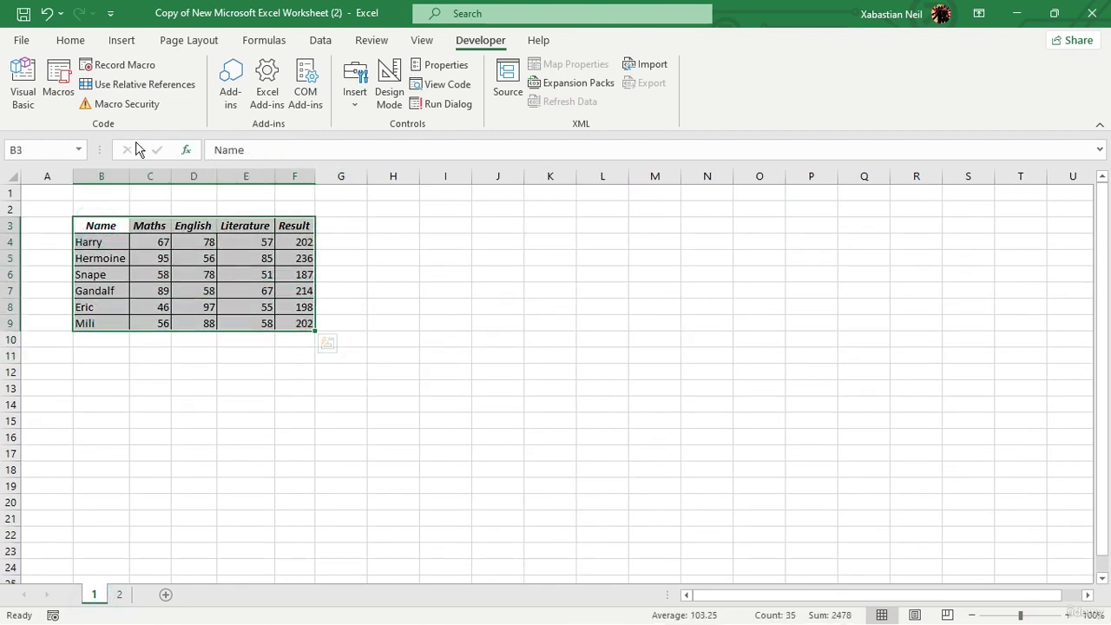
pyautogui.click(78, 43)
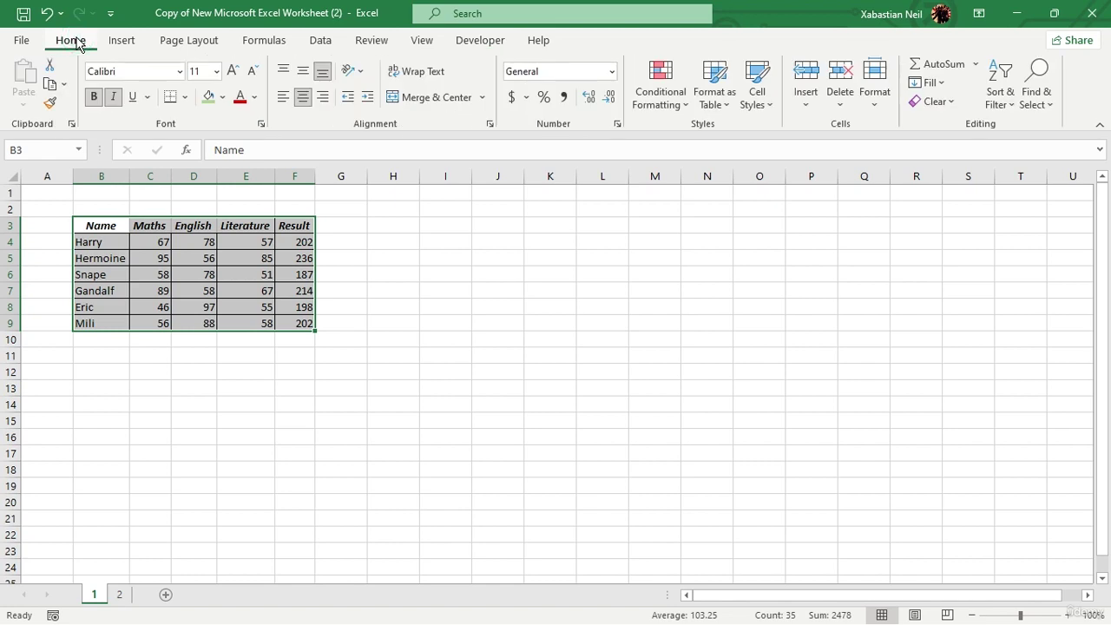
pyautogui.click(119, 596)
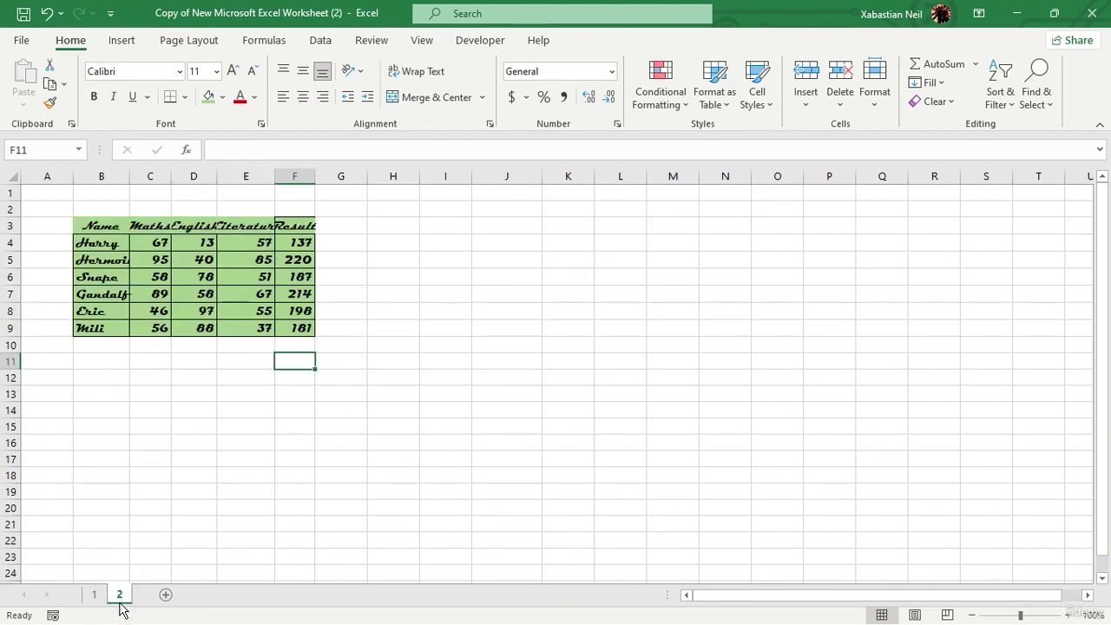
# - AutoFit the widths of columns B to F on sheet 2 to their contents
pyautogui.doubleClick(130, 182)
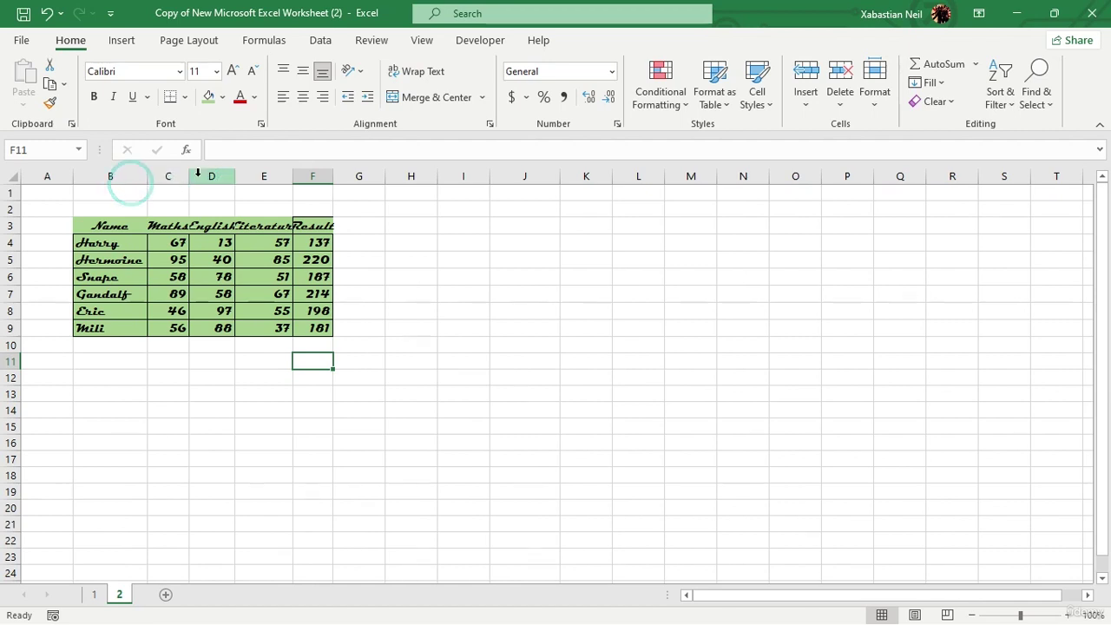
pyautogui.doubleClick(185, 176)
pyautogui.doubleClick(251, 176)
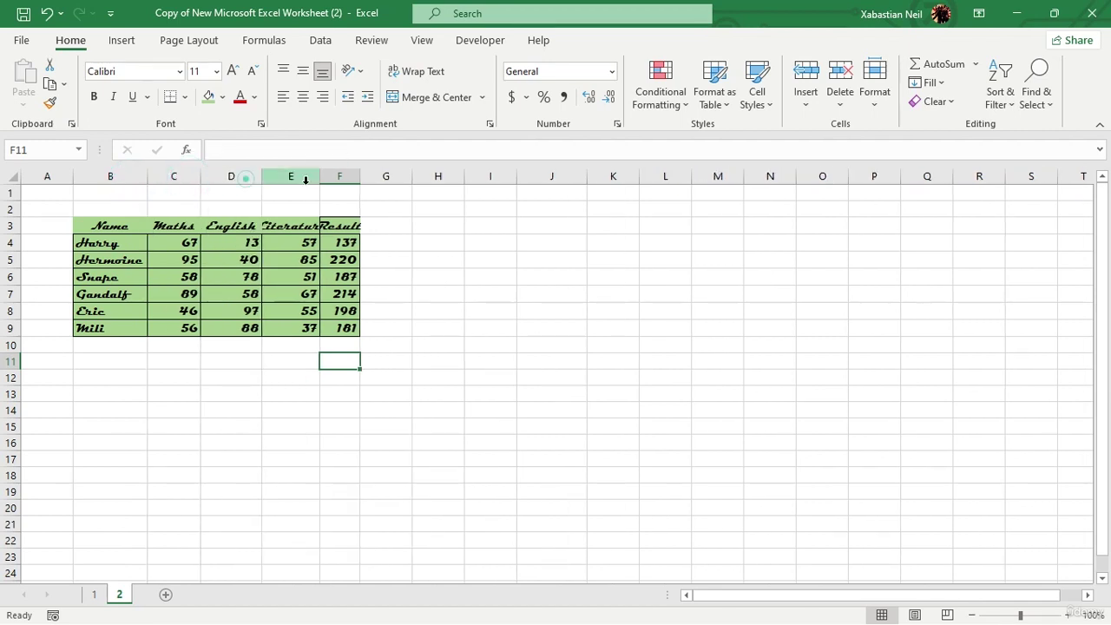
pyautogui.doubleClick(321, 176)
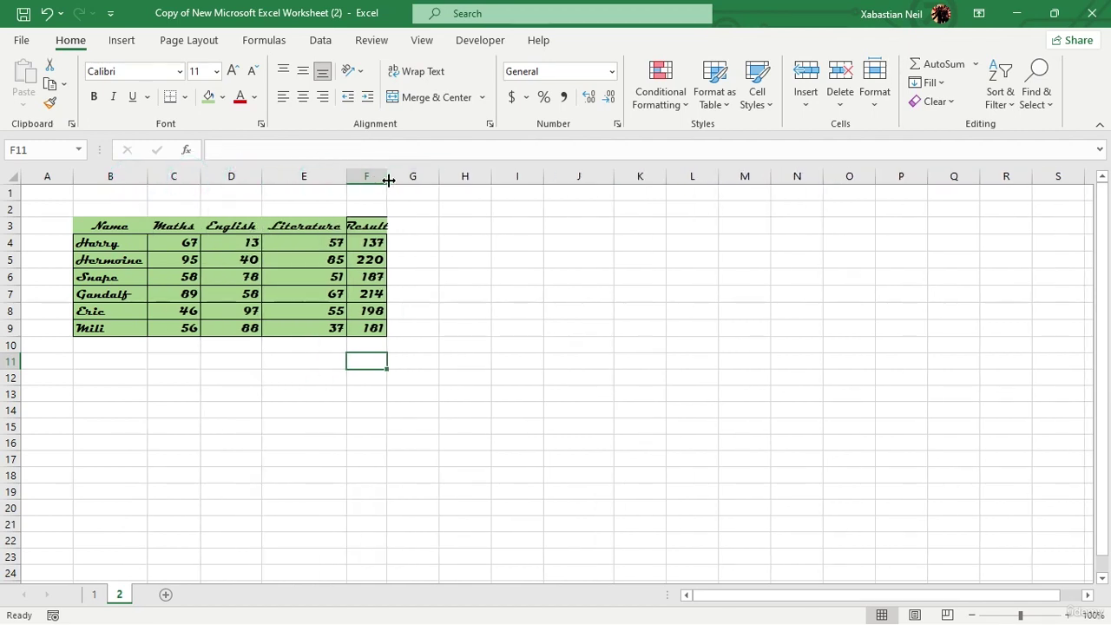
pyautogui.doubleClick(387, 176)
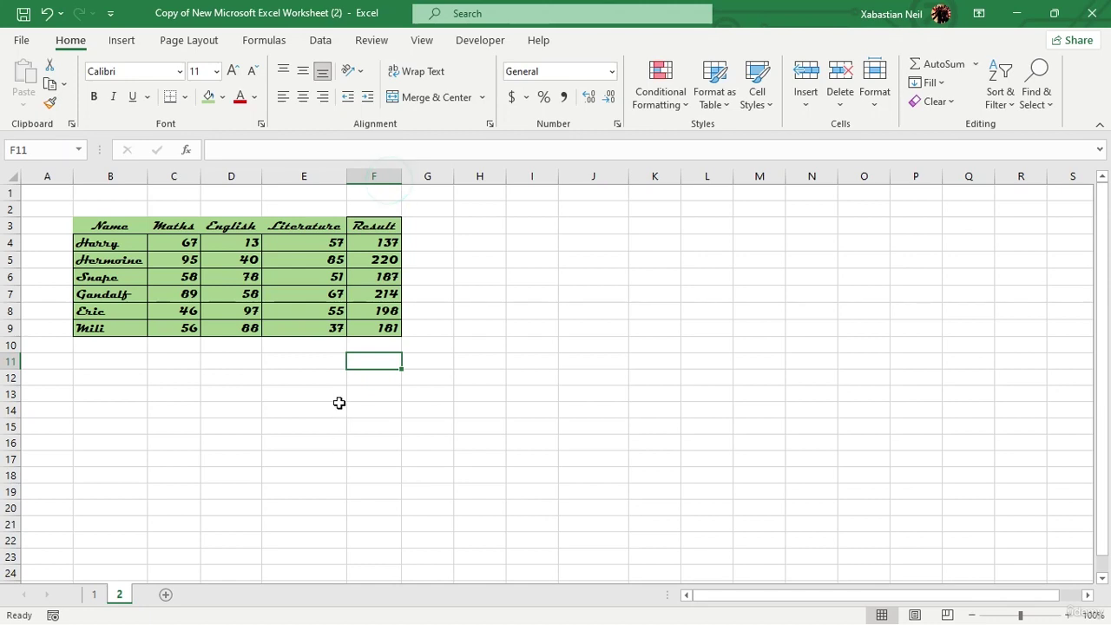
# - Run the color_font macro on sheet 1 and copy its marks table, range B3:F9
pyautogui.click(94, 593)
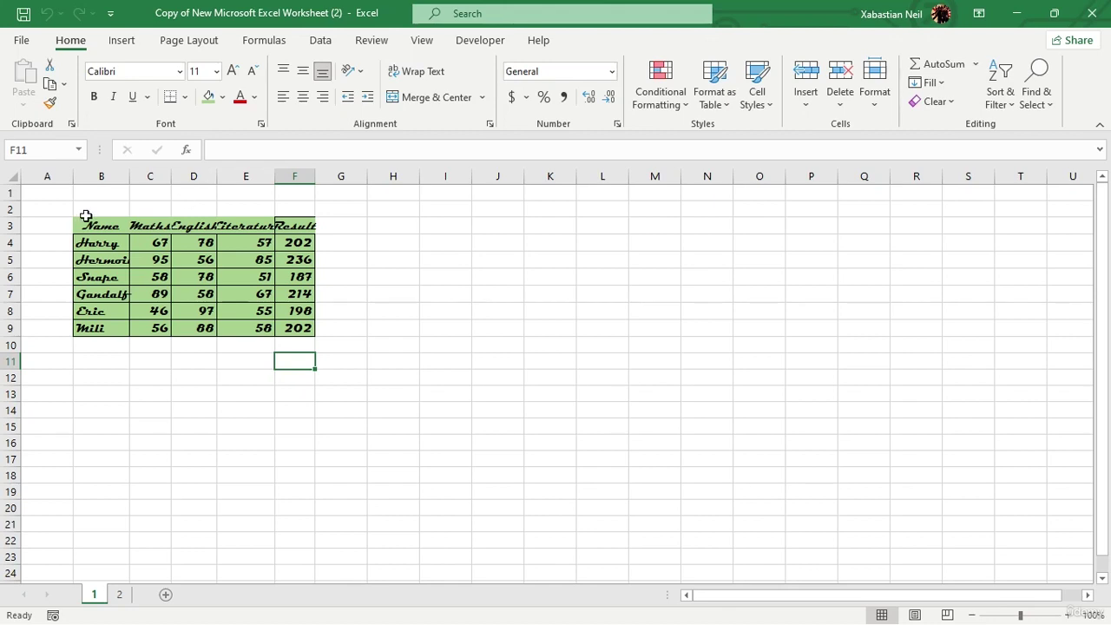
pyautogui.moveTo(87, 212); pyautogui.dragTo(317, 355)
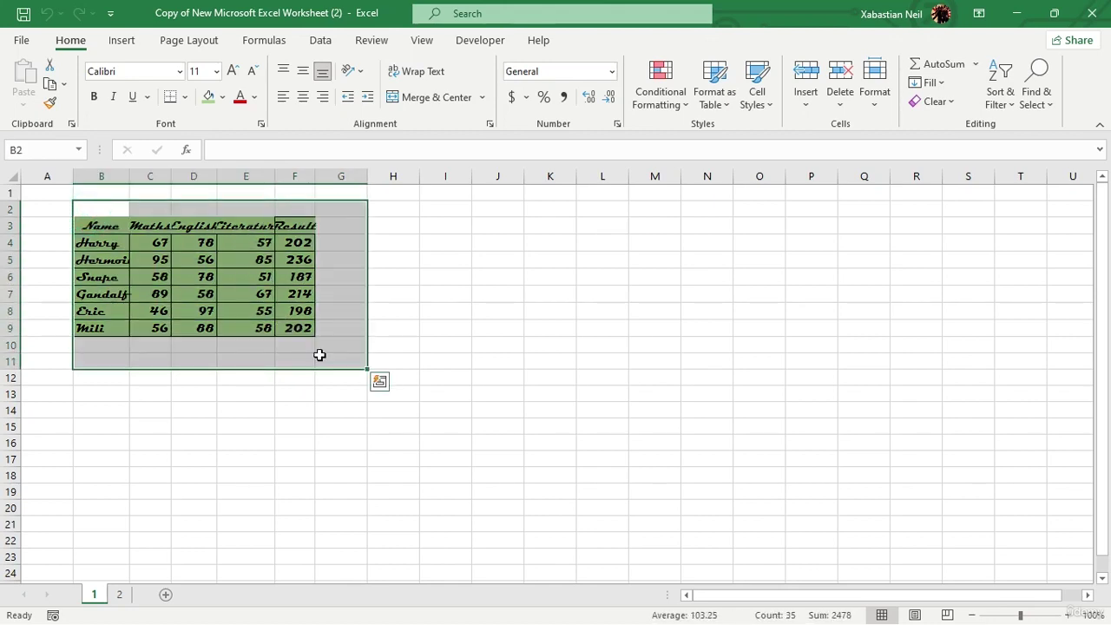
pyautogui.hotkey('ctrl', 'c')
pyautogui.click(204, 408)
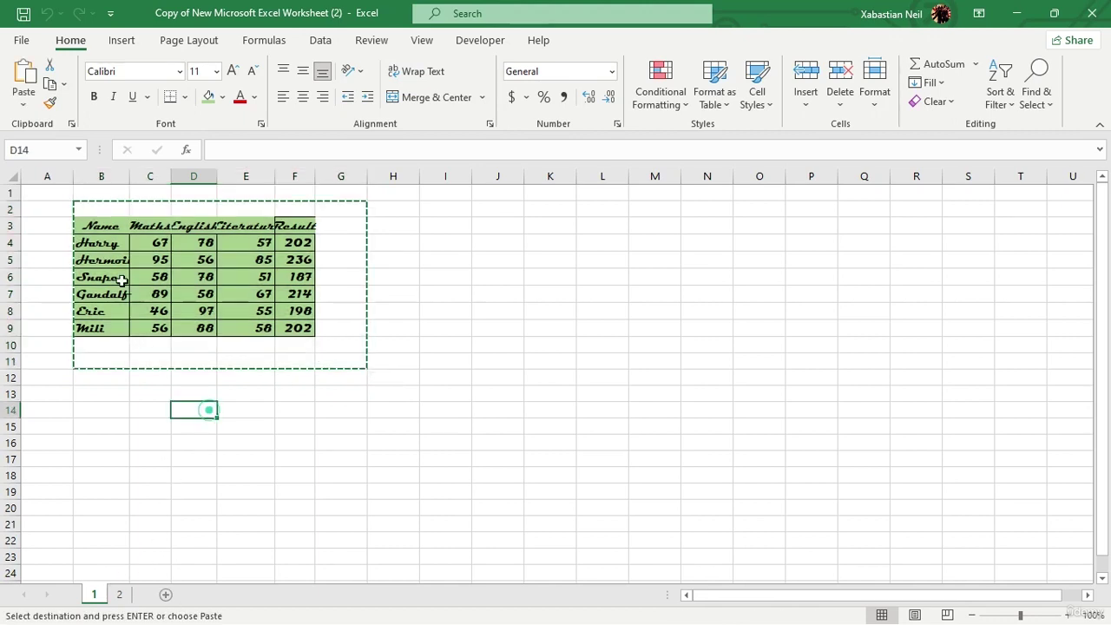
pyautogui.moveTo(90, 222); pyautogui.dragTo(309, 326)
pyautogui.hotkey('ctrl', 'c')
# - Add a new worksheet and paste the copied marks table at B3 as values only
pyautogui.click(165, 594)
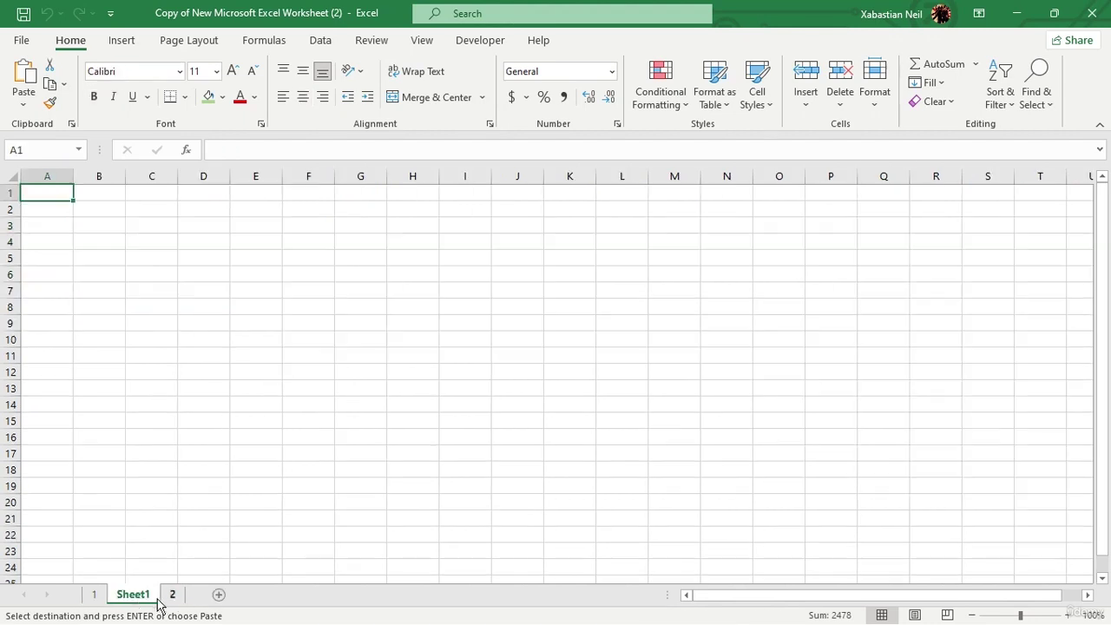
pyautogui.click(96, 225)
pyautogui.hotkey('ctrl', 'v')
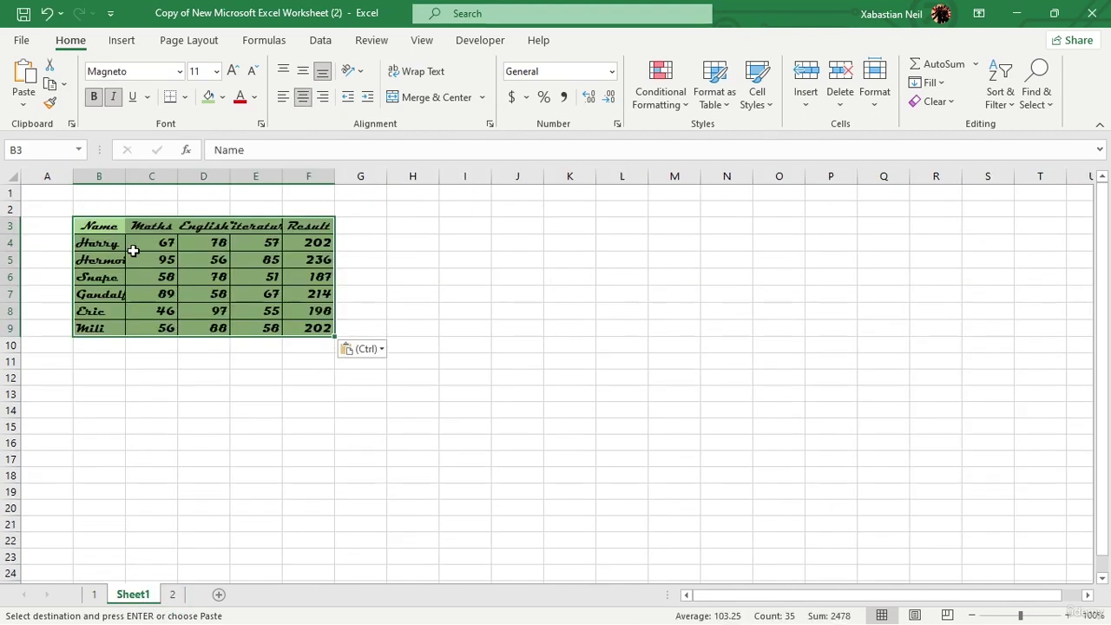
pyautogui.click(378, 349)
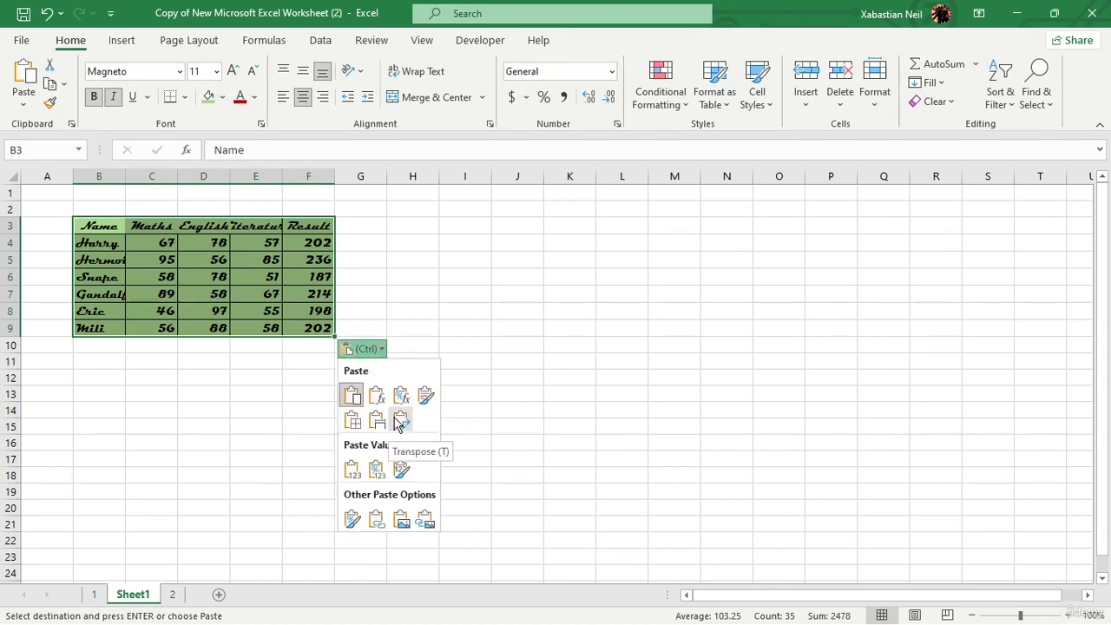
pyautogui.click(352, 470)
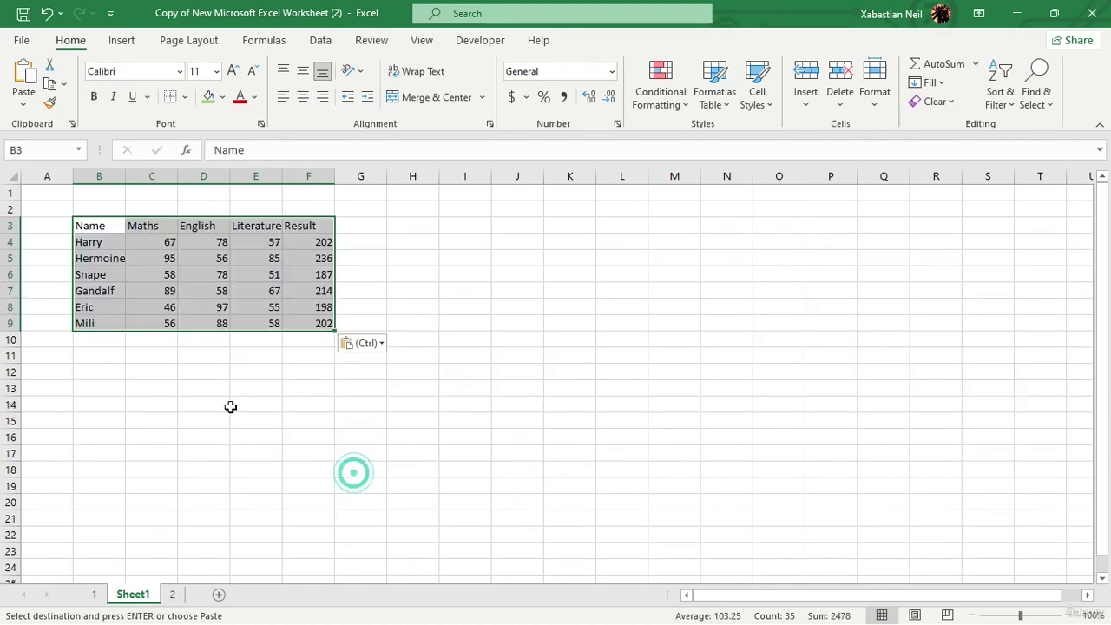
pyautogui.click(310, 342)
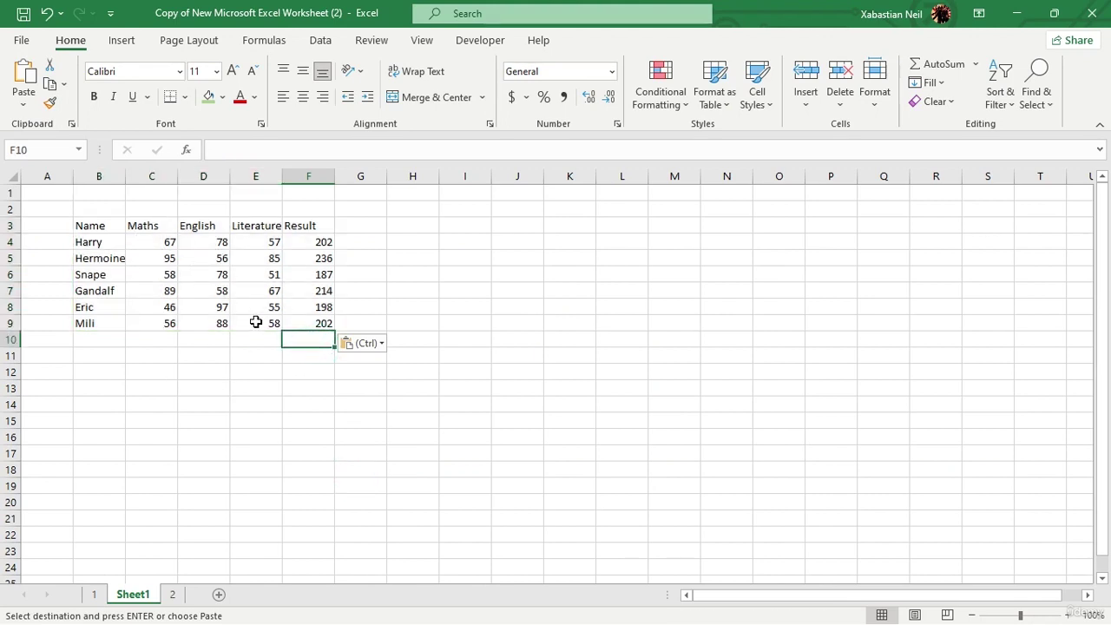
pyautogui.click(89, 227)
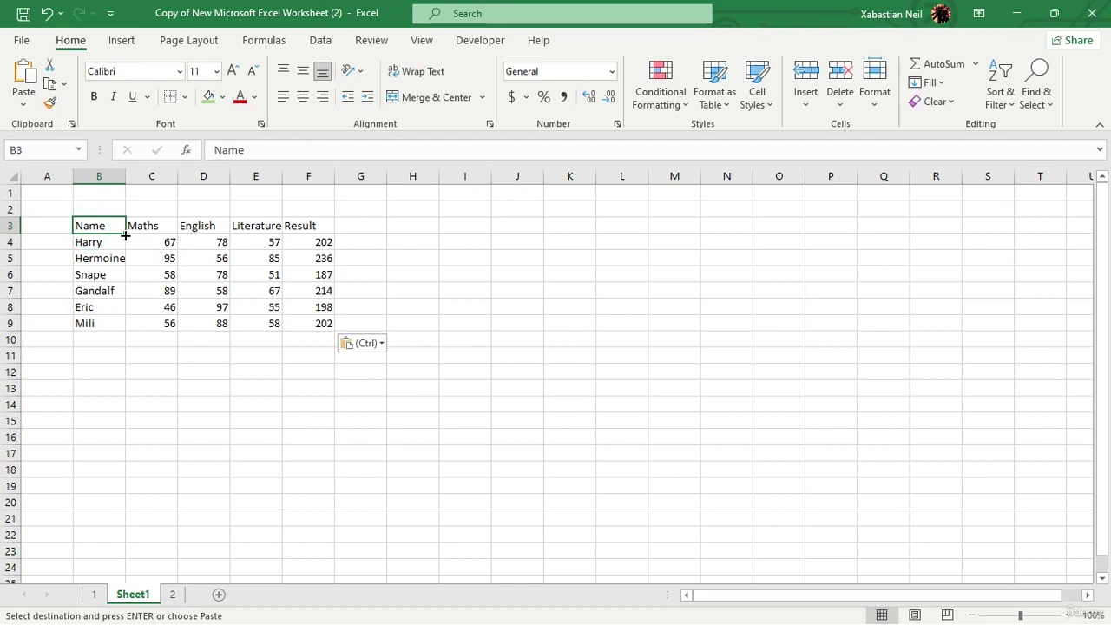
pyautogui.moveTo(125, 233); pyautogui.dragTo(178, 359)
pyautogui.click(206, 401)
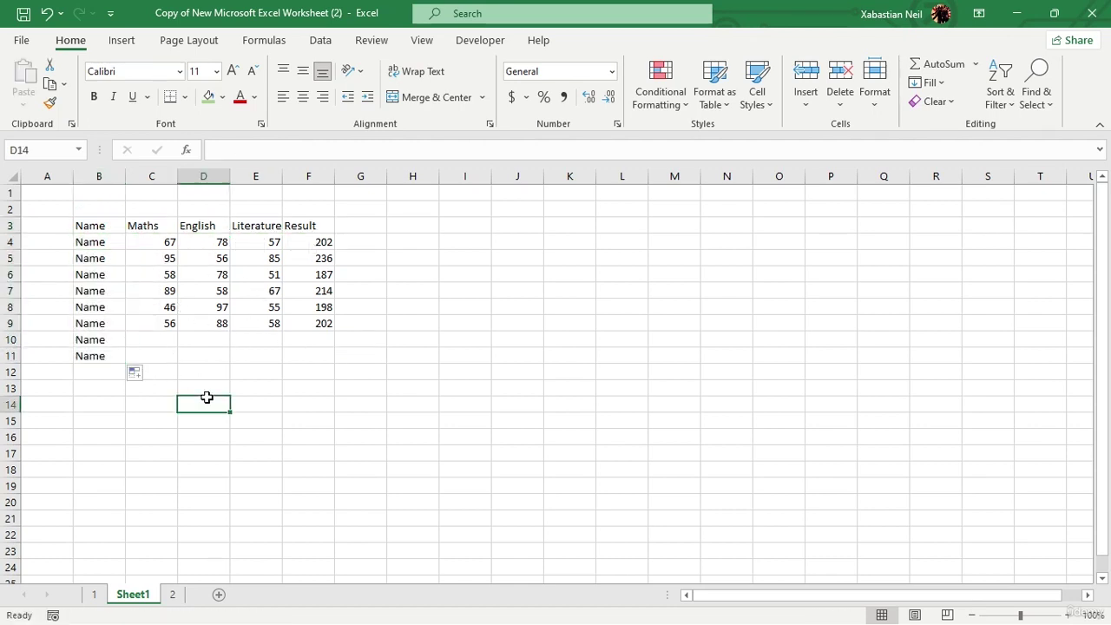
pyautogui.click(47, 13)
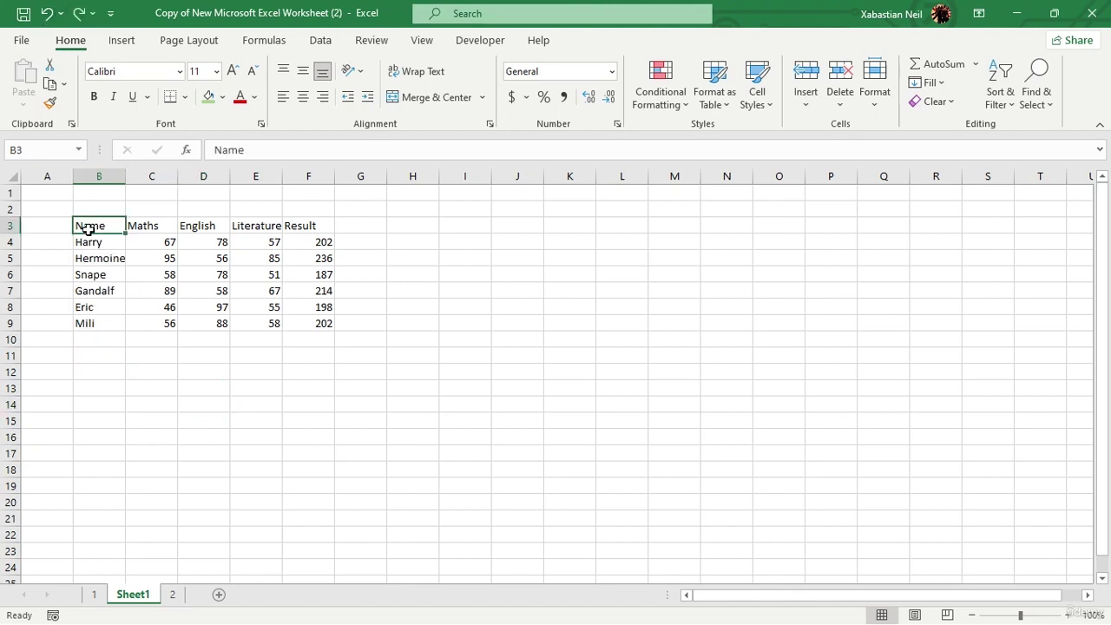
# - Run the color_font macro from PERSONAL.XLSB on the pasted marks table, range B3:F9
pyautogui.moveTo(87, 226); pyautogui.dragTo(310, 321)
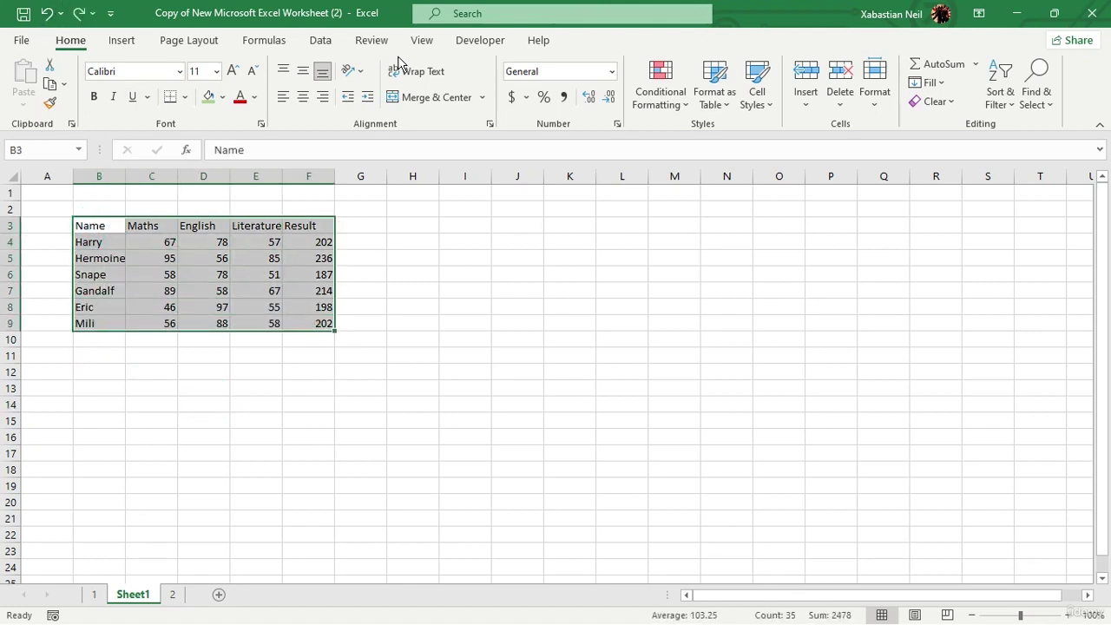
pyautogui.click(480, 40)
pyautogui.click(60, 86)
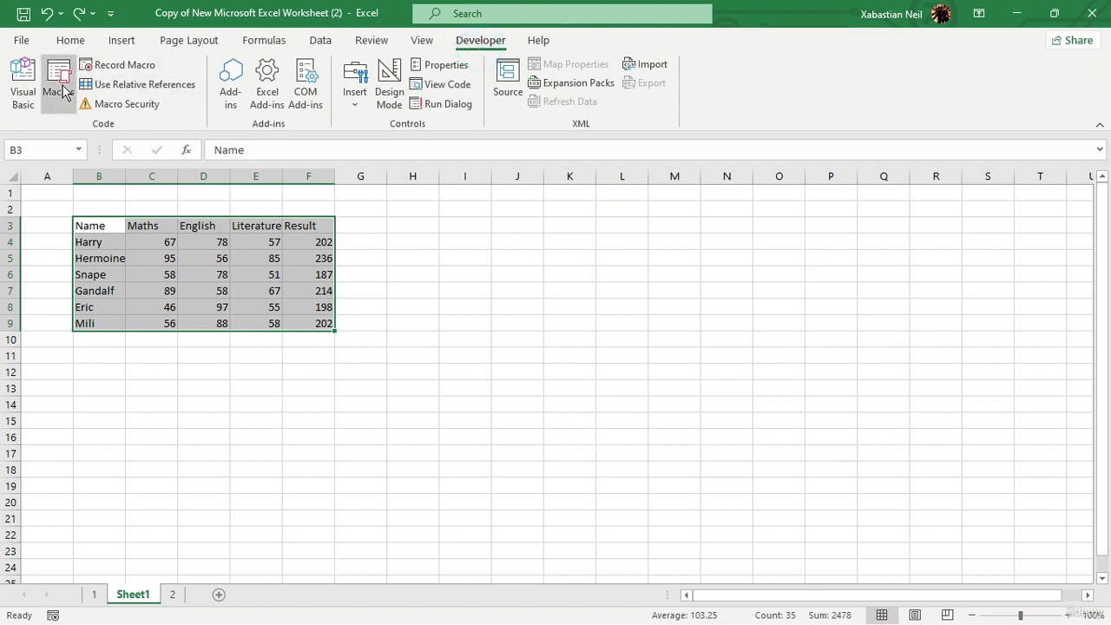
pyautogui.click(555, 163)
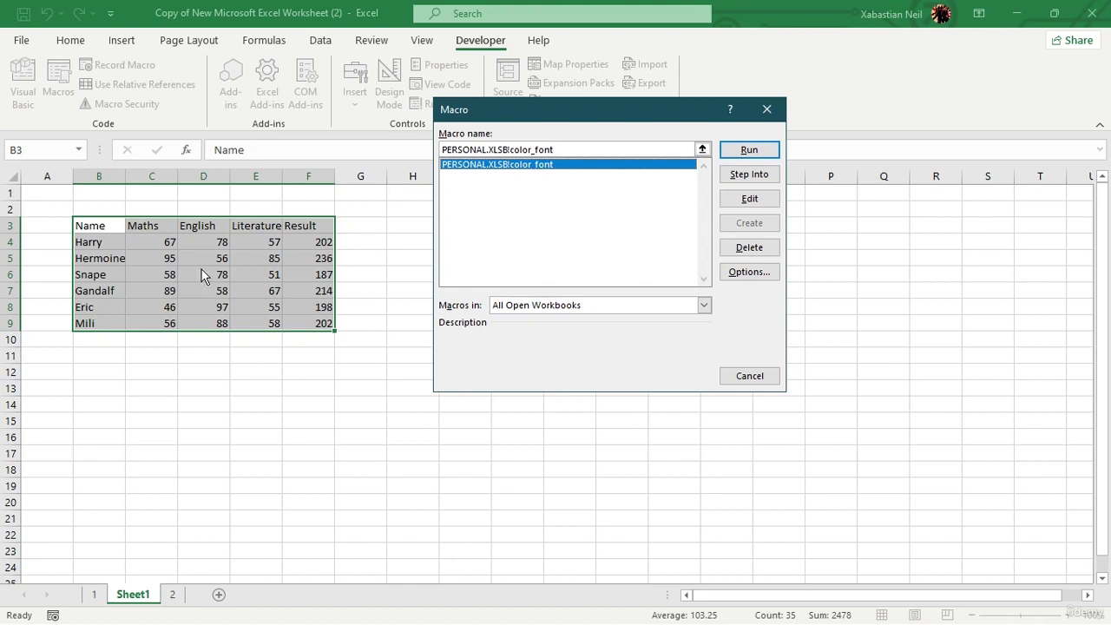
pyautogui.click(748, 150)
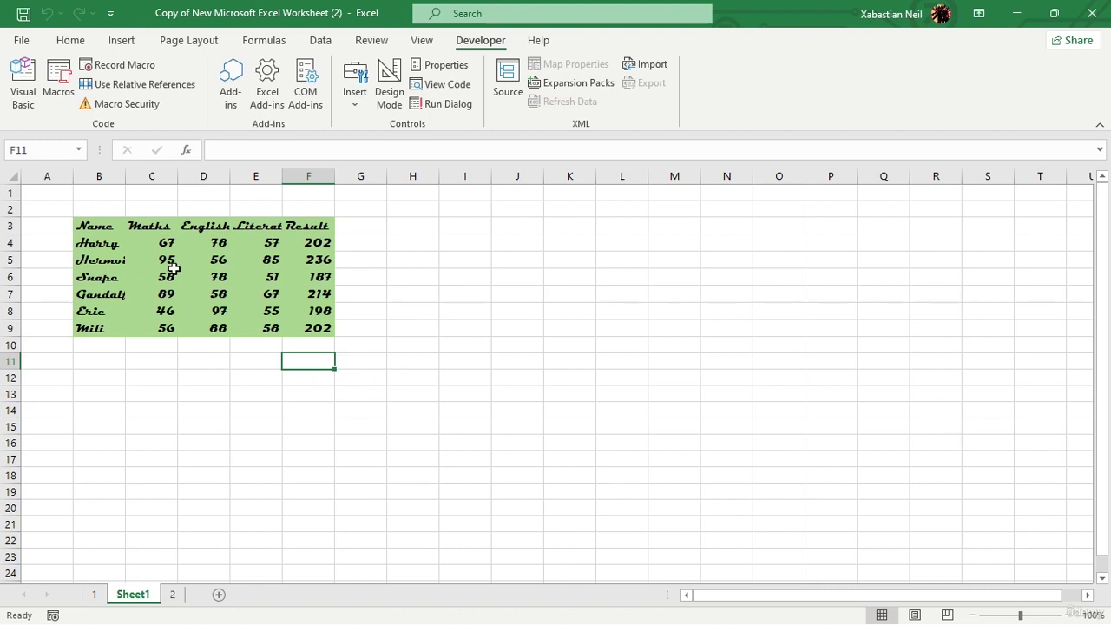
# - Review the list of macros available in all open workbooks, and switch to sheet 2
pyautogui.click(58, 83)
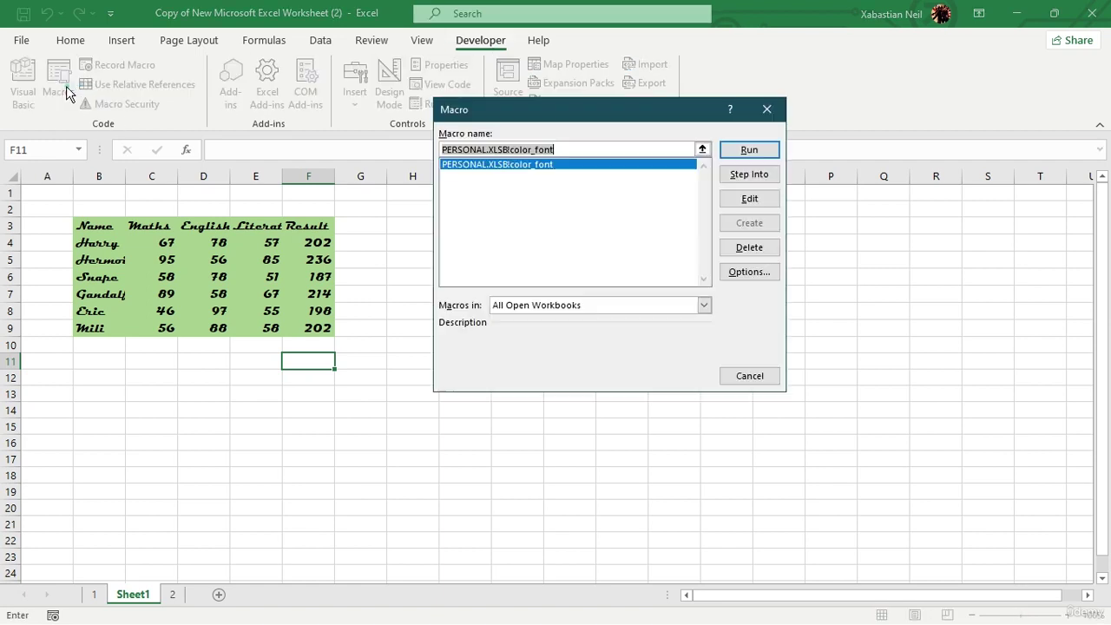
pyautogui.click(770, 111)
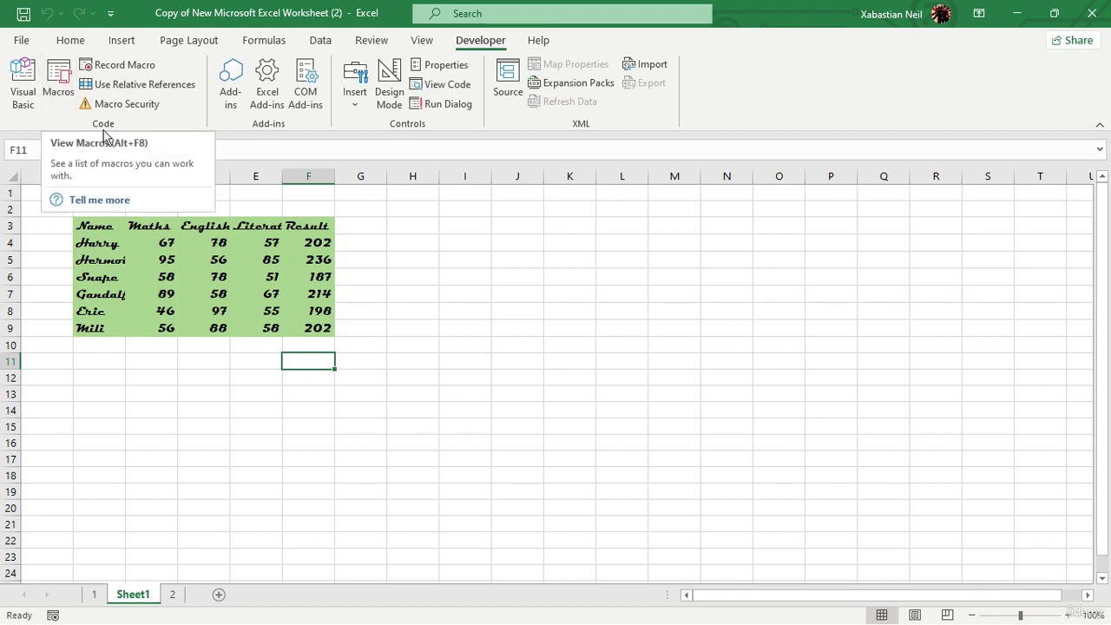
pyautogui.click(171, 595)
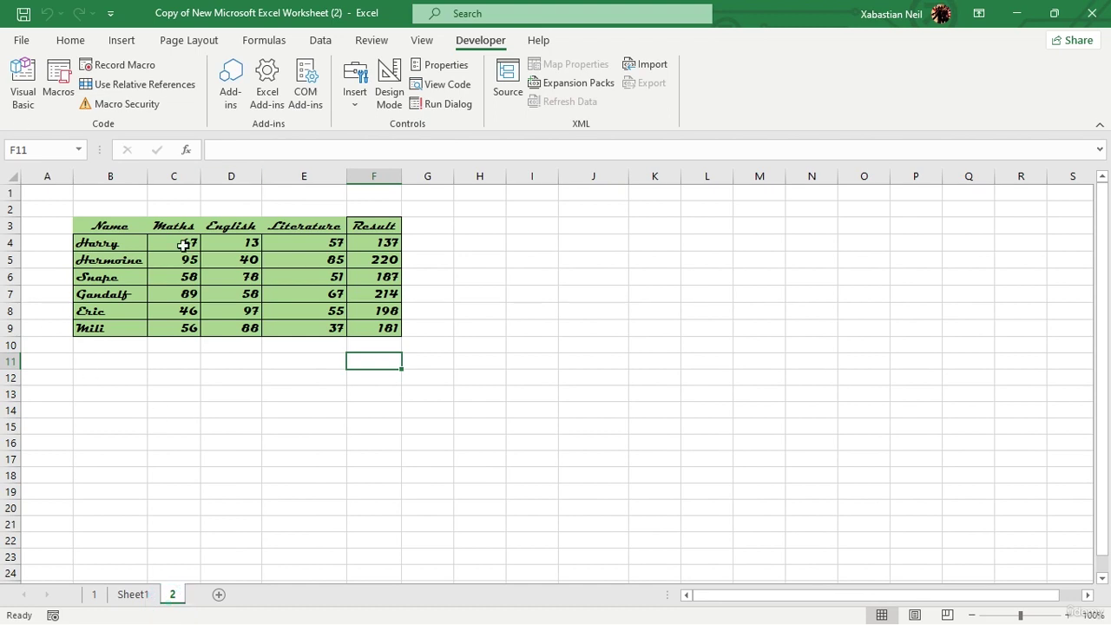
# - Open Module1 of the current workbook's project in the Visual Basic editor to inspect its code
pyautogui.click(21, 93)
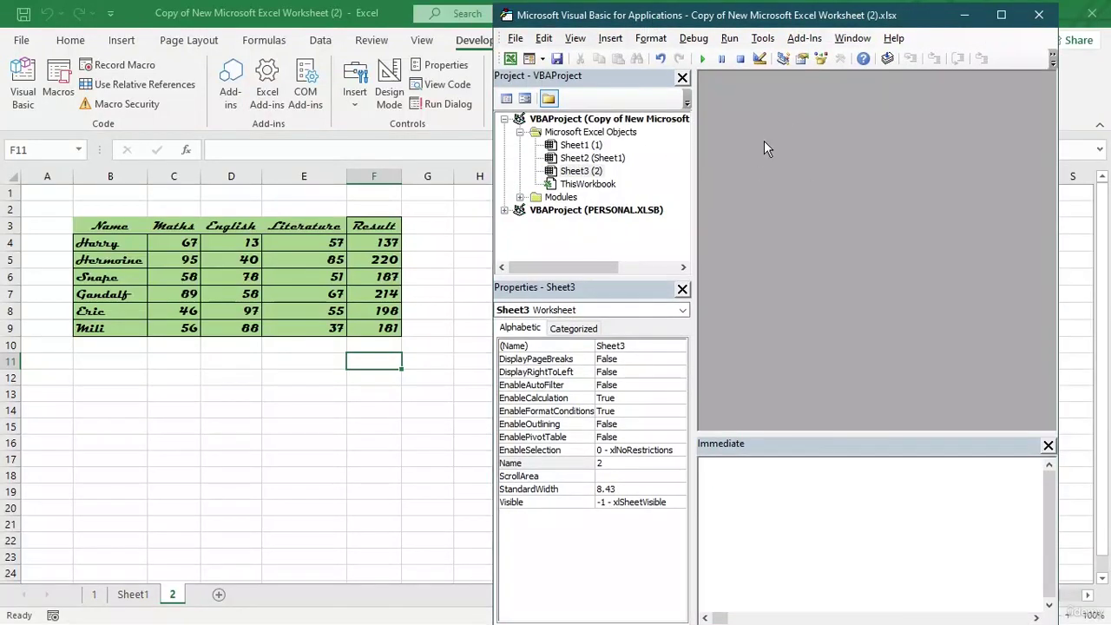
pyautogui.click(545, 202)
pyautogui.click(545, 200)
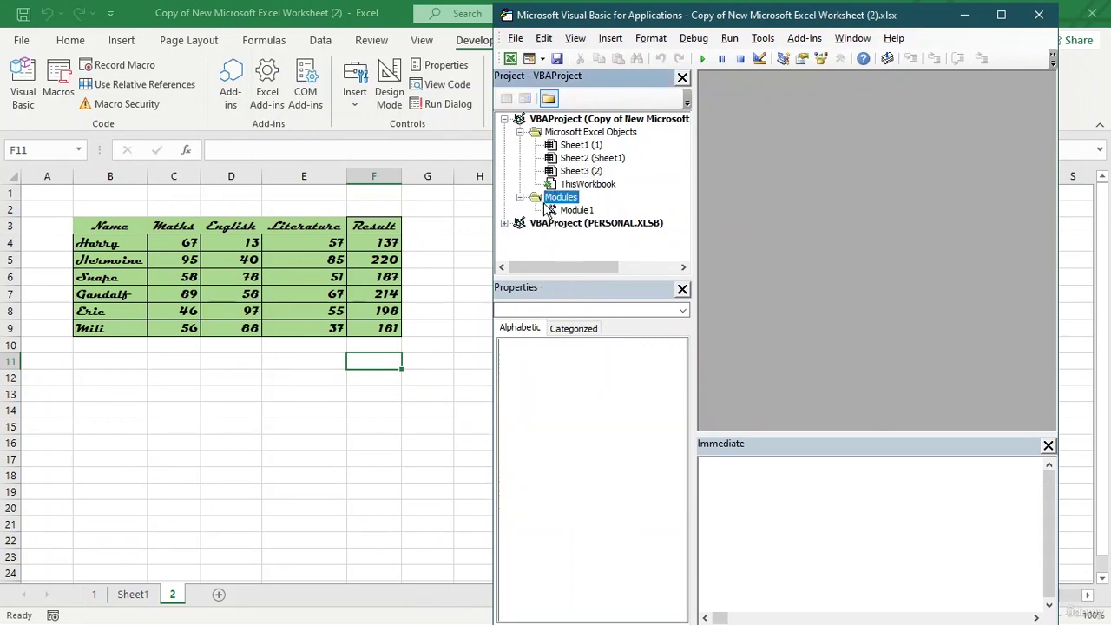
pyautogui.doubleClick(574, 210)
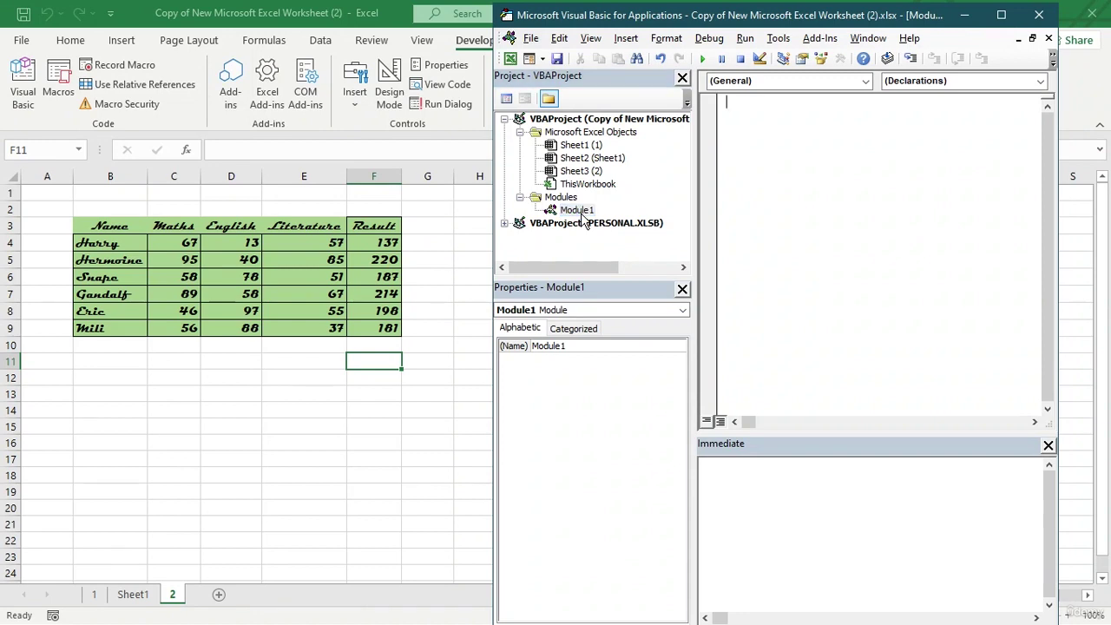
pyautogui.click(1043, 203)
# - Compare the tables on Sheet1 and sheet 2, and inspect the Module1 and ThisWorkbook code in the Visual Basic editor
pyautogui.click(136, 595)
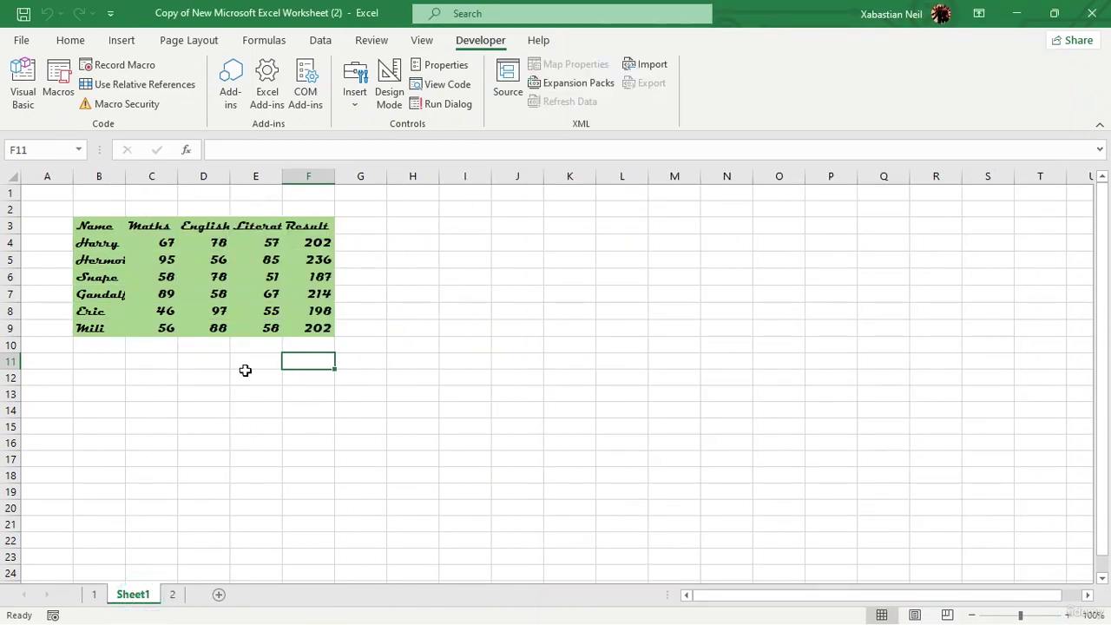
pyautogui.click(170, 595)
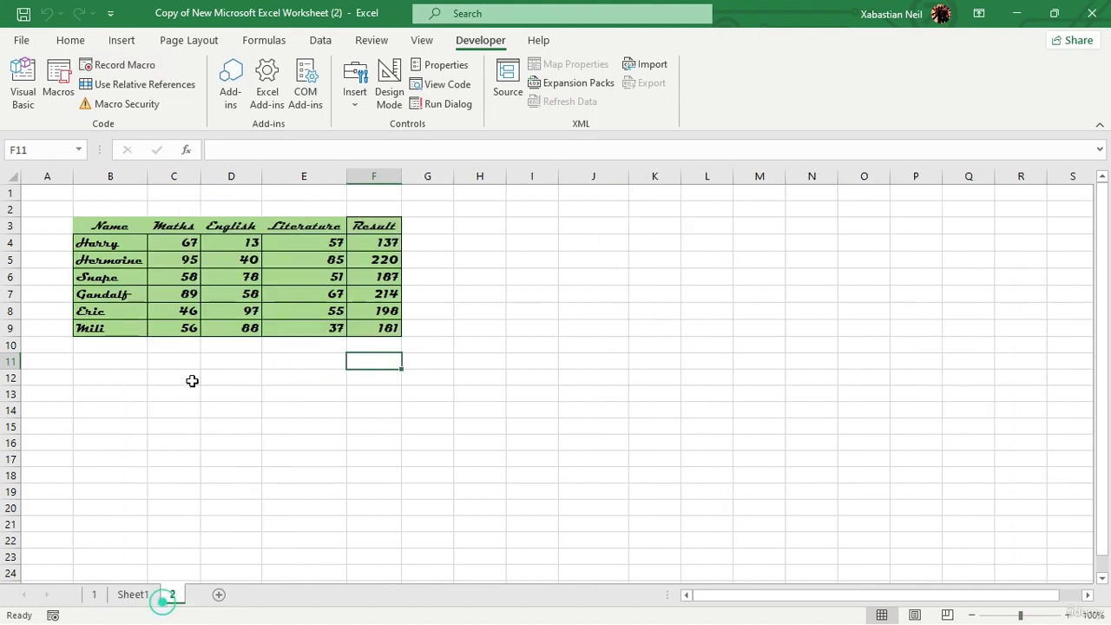
pyautogui.click(22, 87)
pyautogui.doubleClick(577, 210)
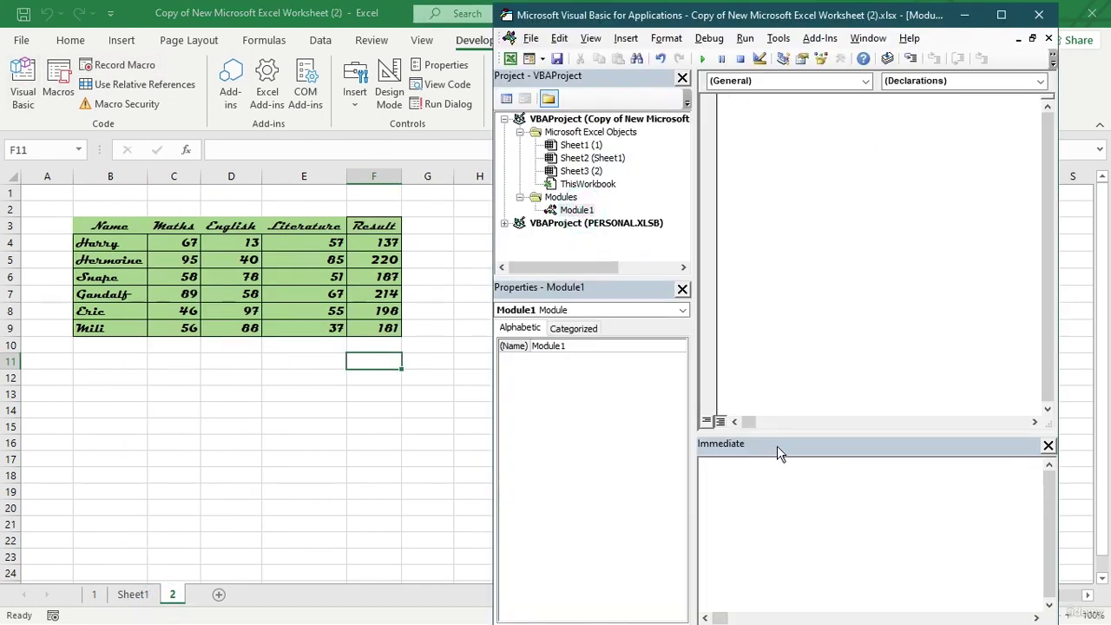
pyautogui.click(744, 422)
pyautogui.doubleClick(587, 185)
pyautogui.click(560, 197)
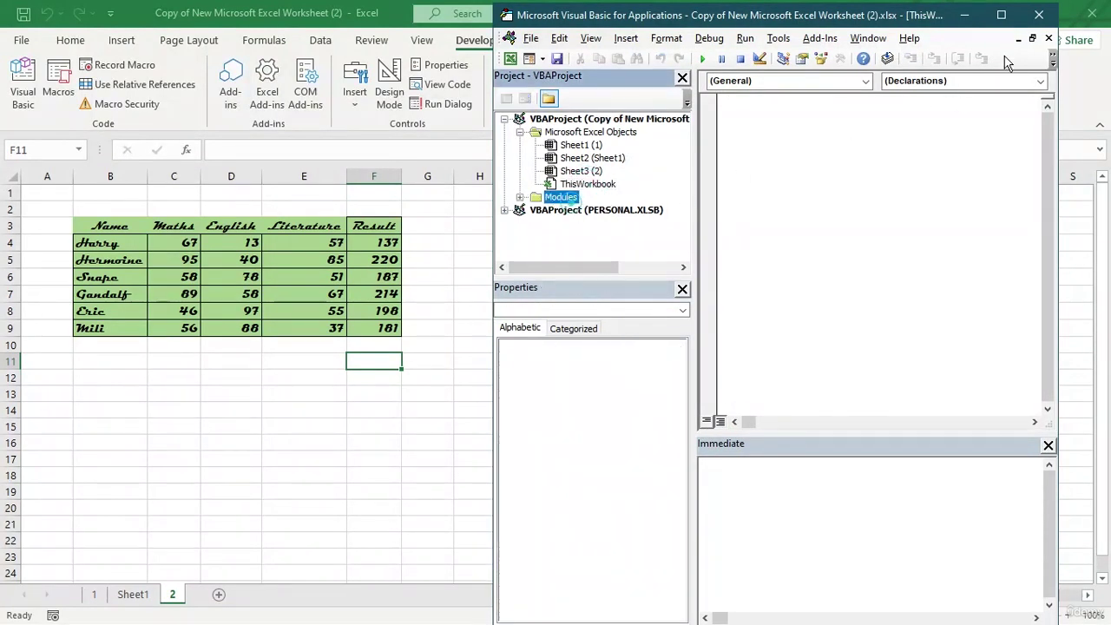
pyautogui.click(1037, 14)
# - Recheck the list of available macros and the contents of Module1 in the Visual Basic editor
pyautogui.click(59, 83)
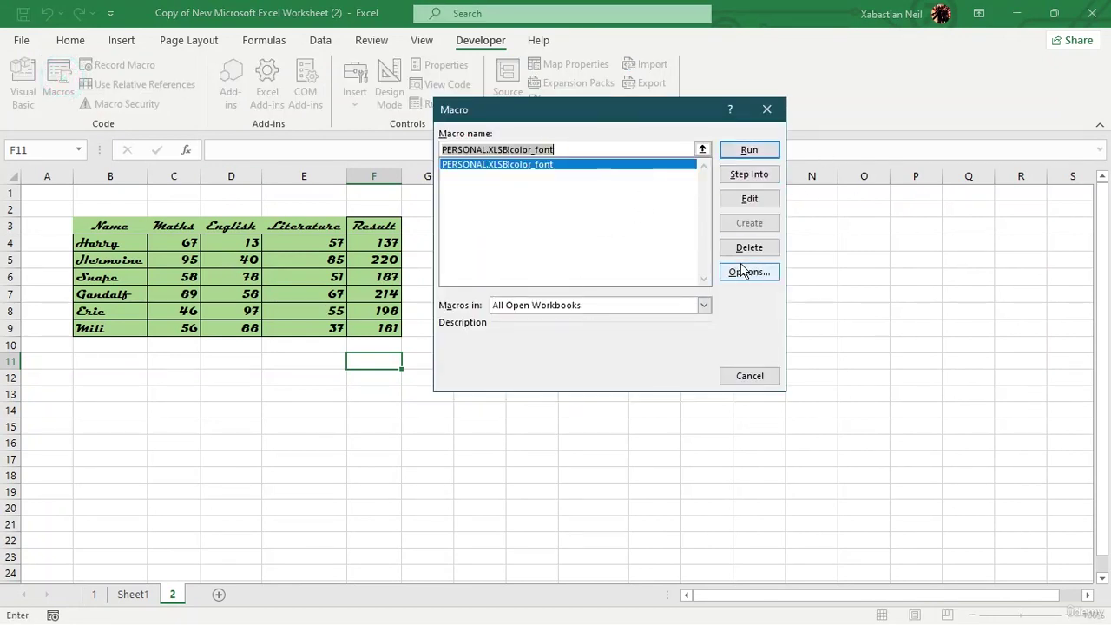
pyautogui.click(766, 109)
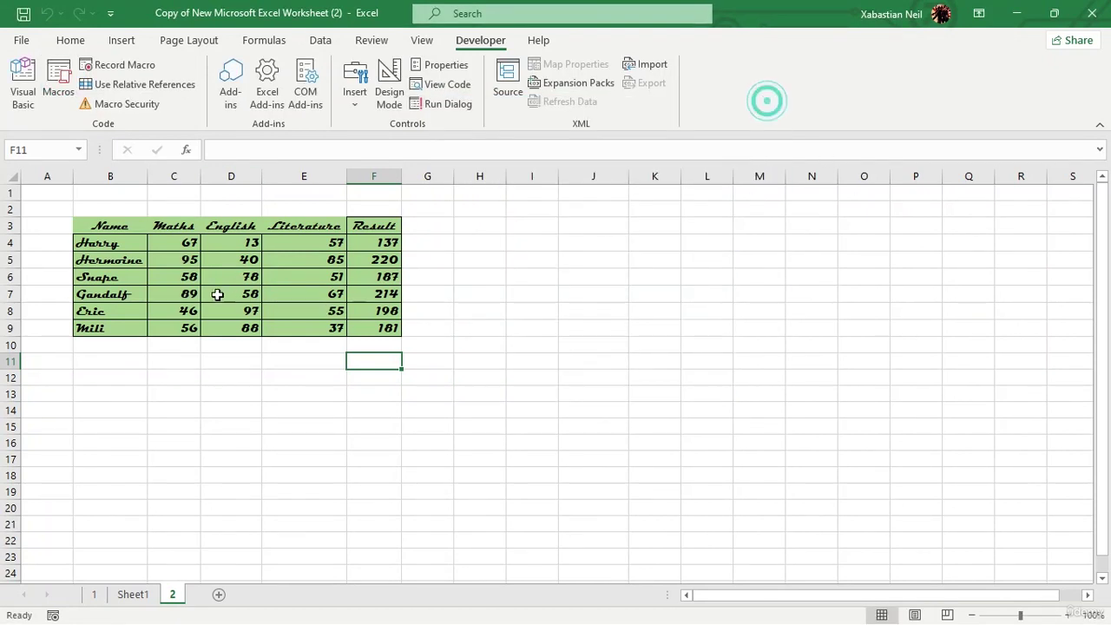
pyautogui.click(24, 93)
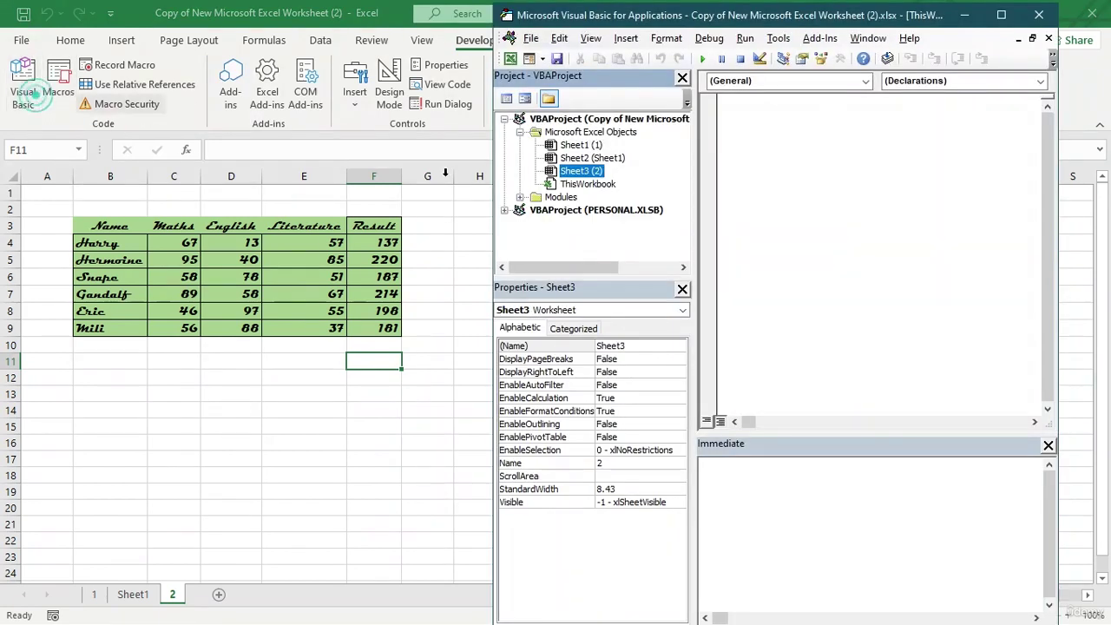
pyautogui.doubleClick(560, 198)
pyautogui.doubleClick(577, 210)
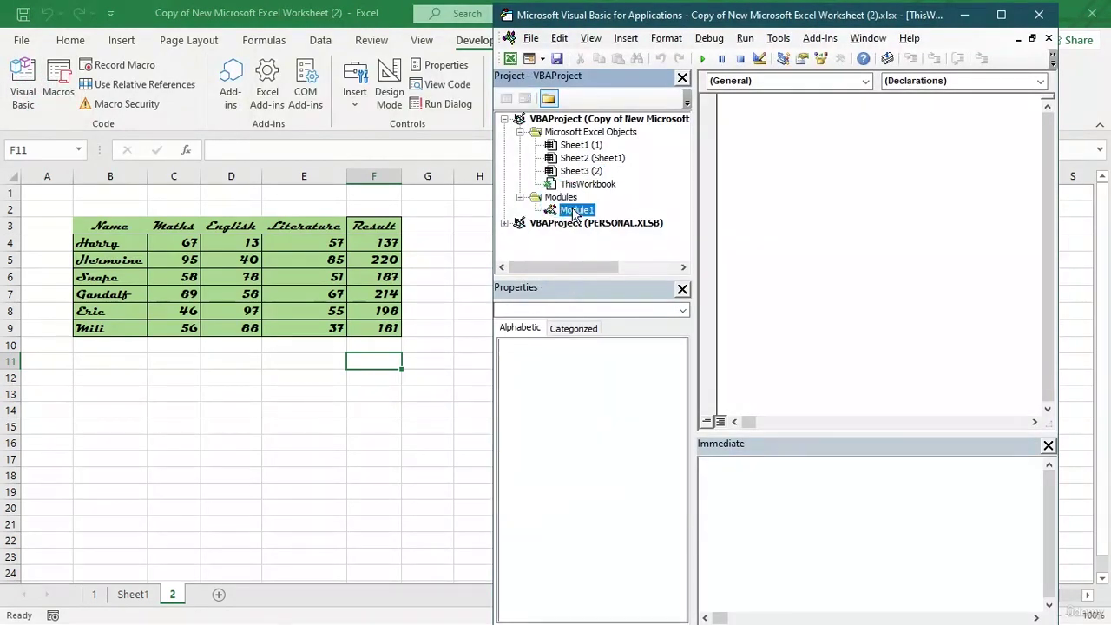
pyautogui.click(1048, 254)
# - Inspect the workbook's Sheet1, Sheet3 and ThisWorkbook objects and their properties, and close the Visual Basic editor
pyautogui.click(577, 146)
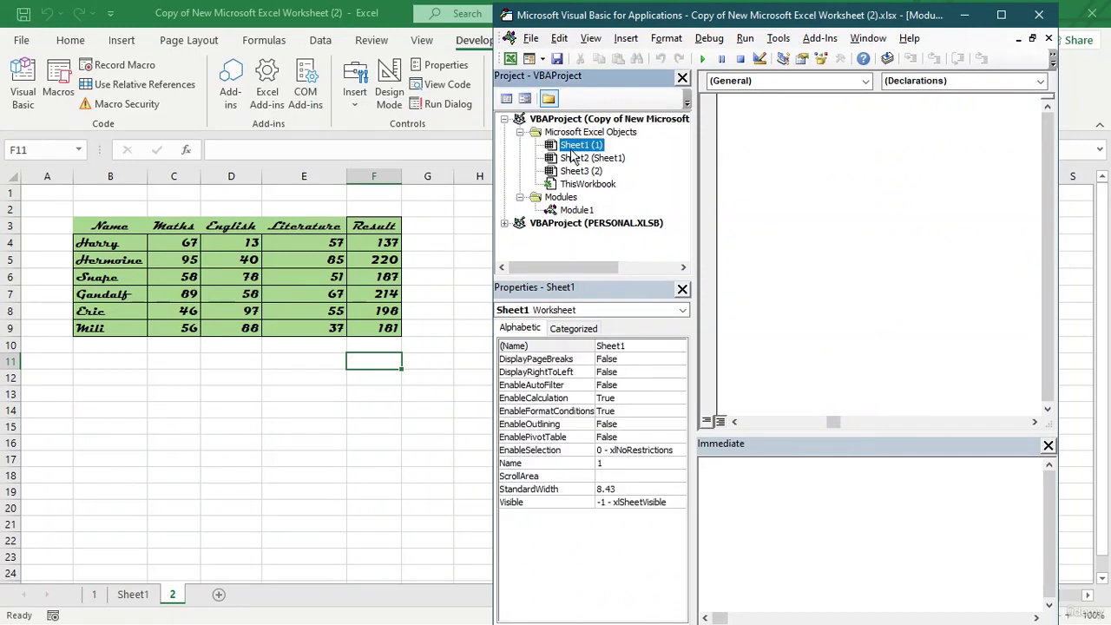
pyautogui.doubleClick(581, 170)
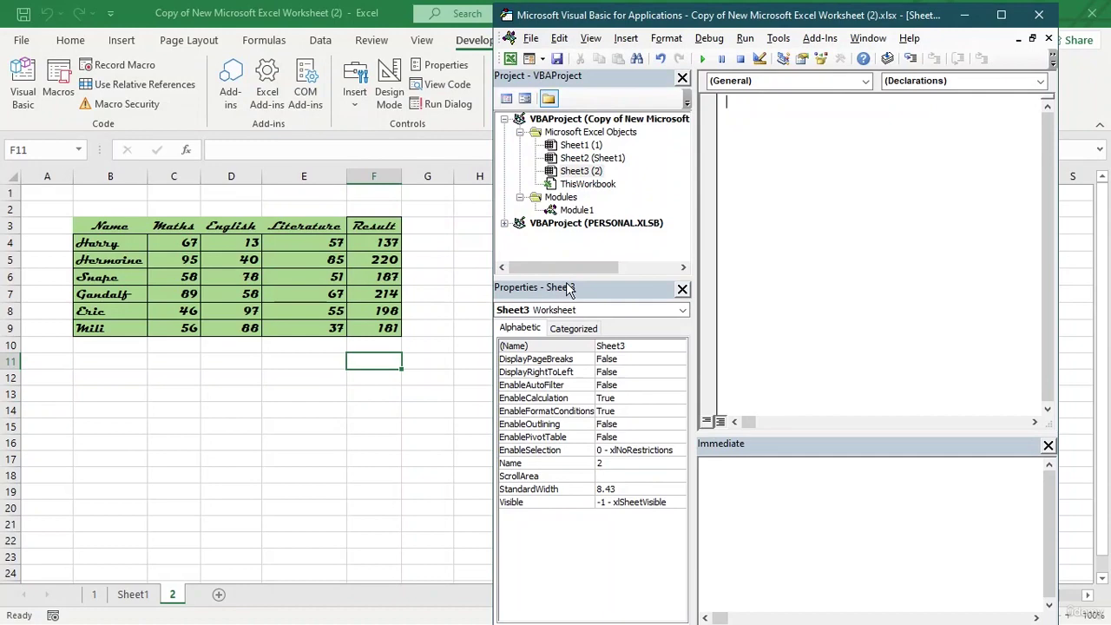
pyautogui.doubleClick(589, 184)
pyautogui.scroll(-5, 550, 407)
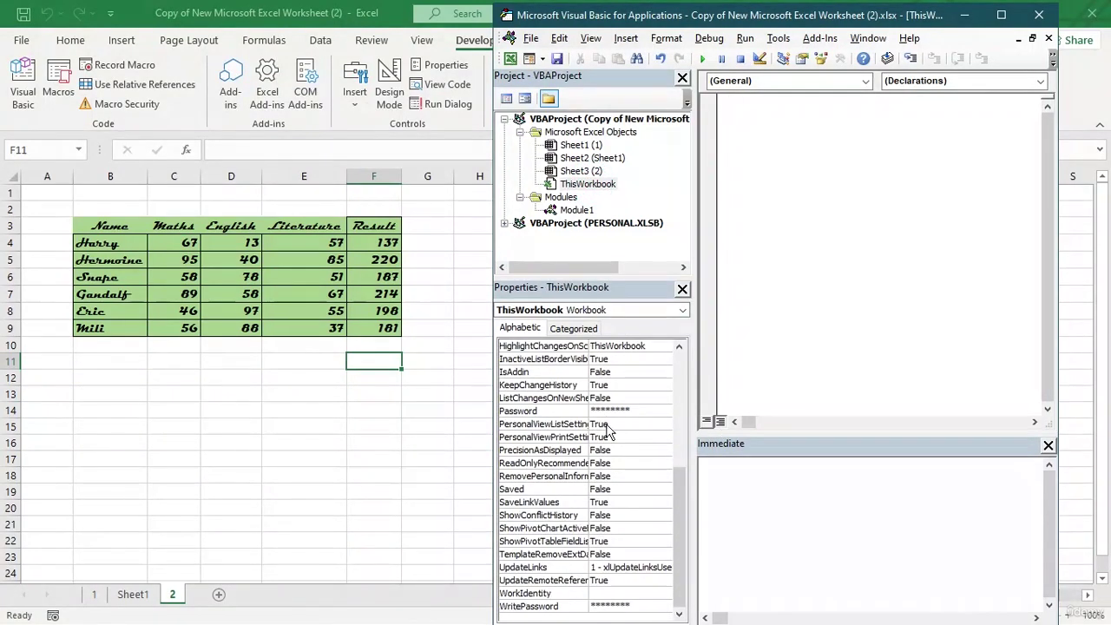
pyautogui.scroll(5, 625, 476)
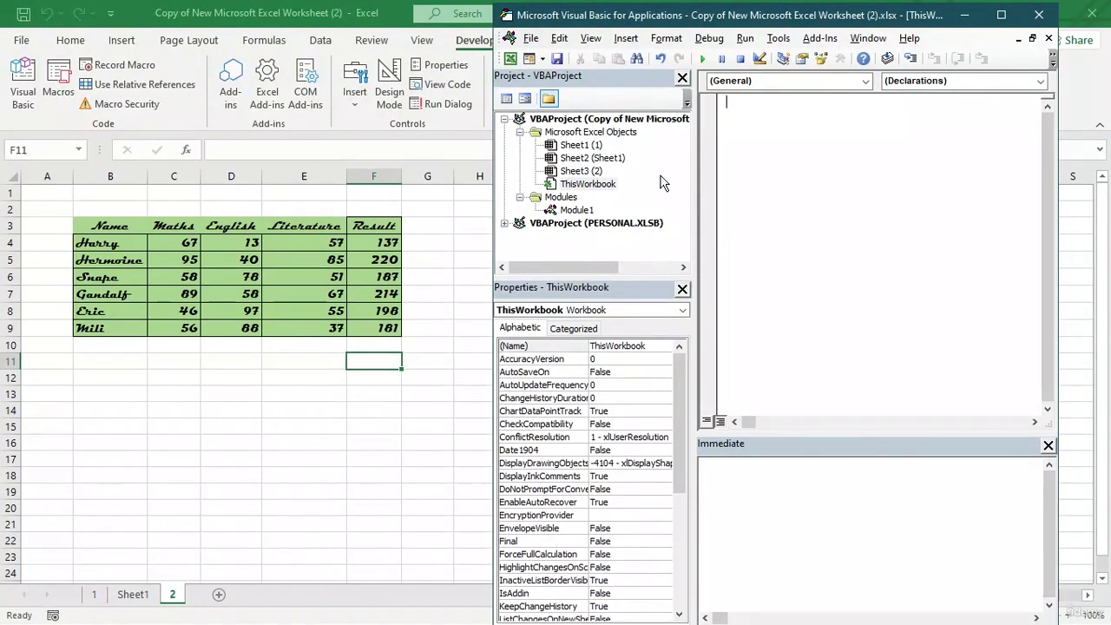
pyautogui.click(1046, 26)
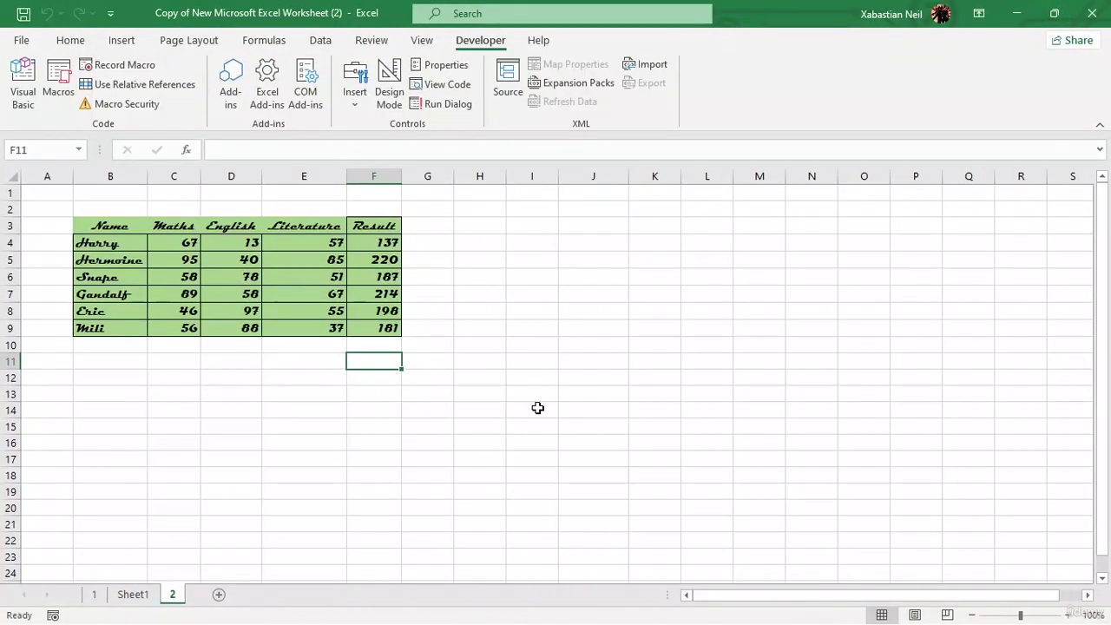
# - Add a new worksheet and copy the marks table, range B3:F9, from sheet 2
pyautogui.click(221, 597)
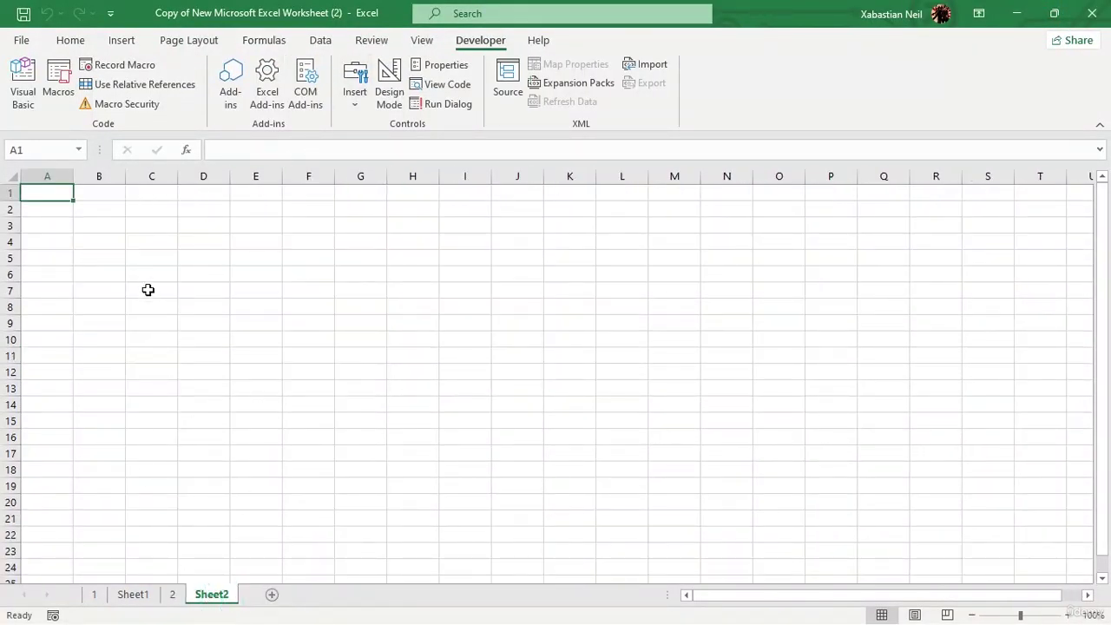
pyautogui.click(139, 597)
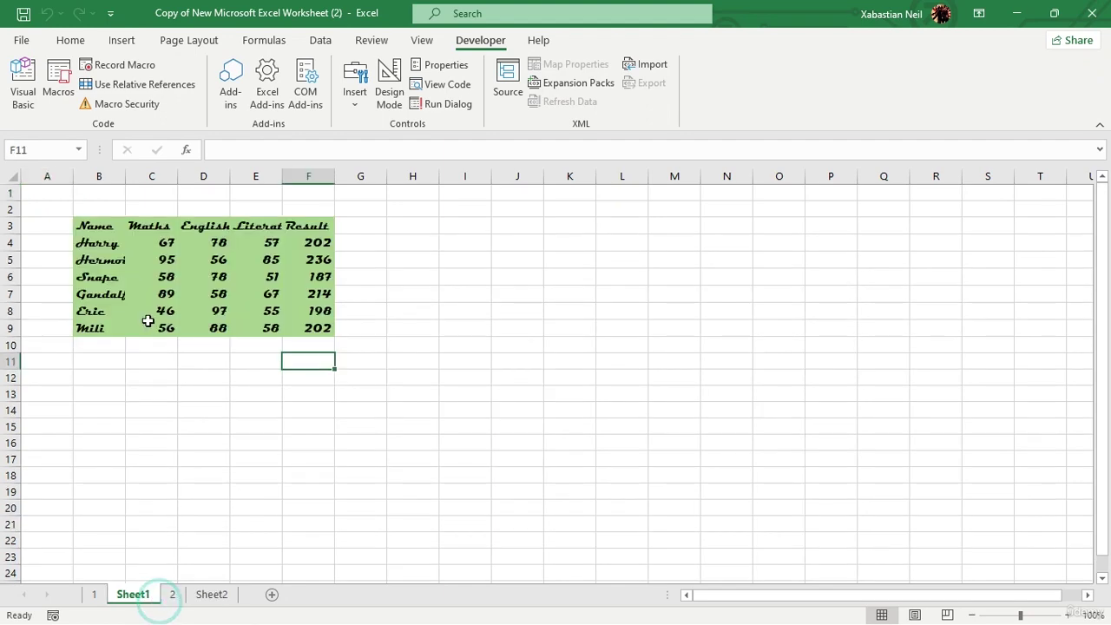
pyautogui.click(163, 597)
pyautogui.moveTo(104, 230); pyautogui.dragTo(356, 328)
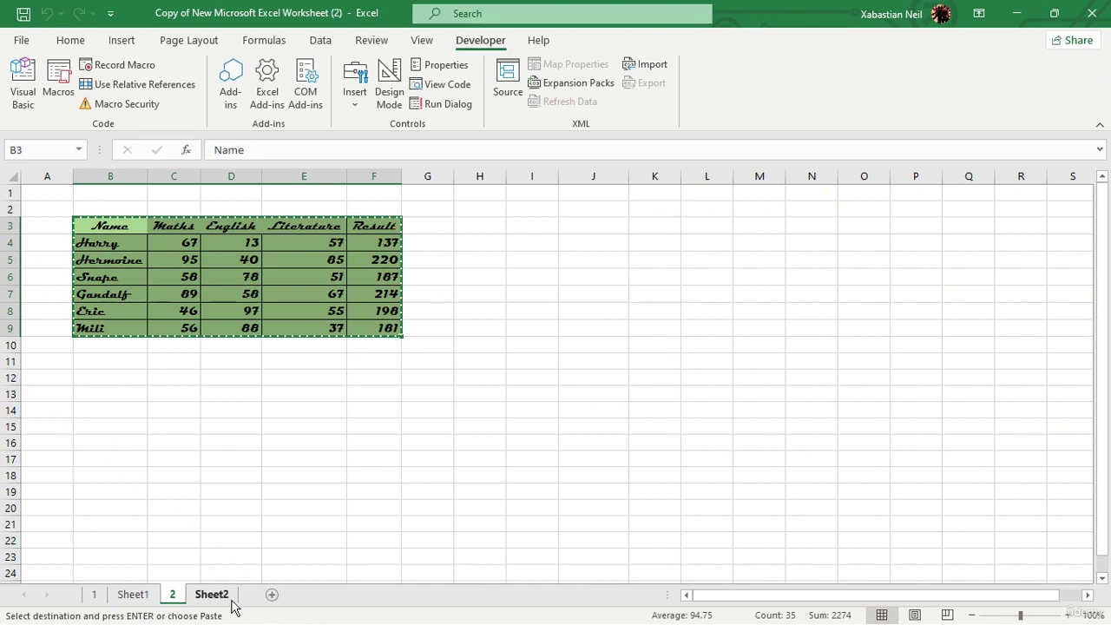
# - Add another worksheet and paste the copied sheet 2 marks table at A3 as values only
pyautogui.click(272, 594)
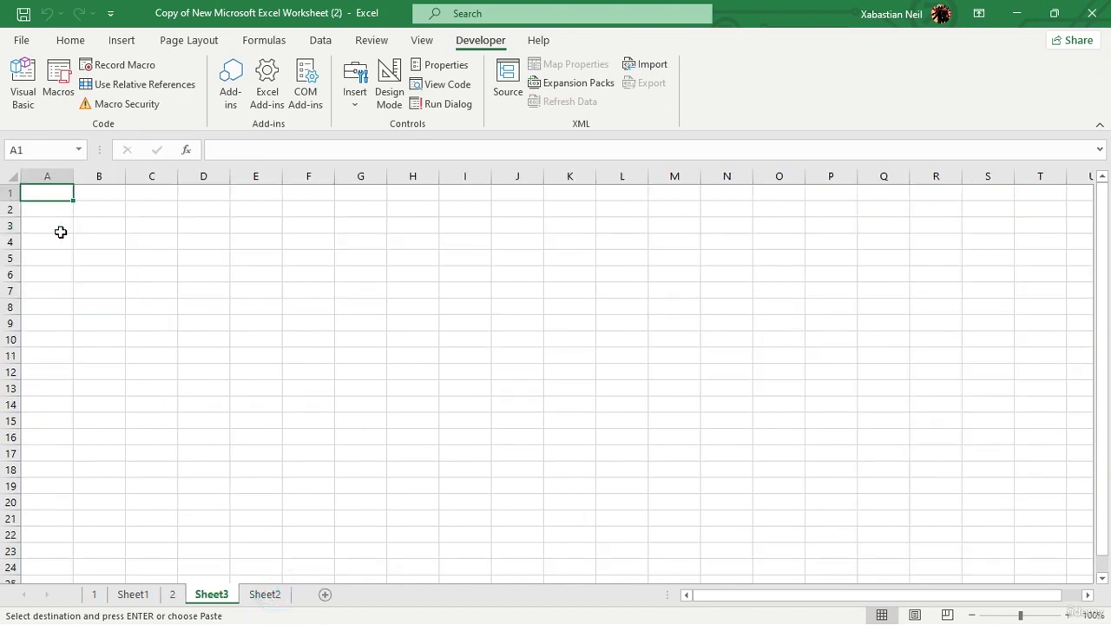
pyautogui.moveTo(60, 231); pyautogui.dragTo(305, 392)
pyautogui.write('Name\tMaths\tEnglish\tLiterature\tResult Harry\t67\t13\t57\t137 Hermione\t95\t40\t85\t220 Snape\t58\t78\t51\t187 Gandalf\t89\t58\t67\t214 Eric\t46\t97\t55\t198 Mili\t56\t88\t37\t181')
pyautogui.click(465, 426)
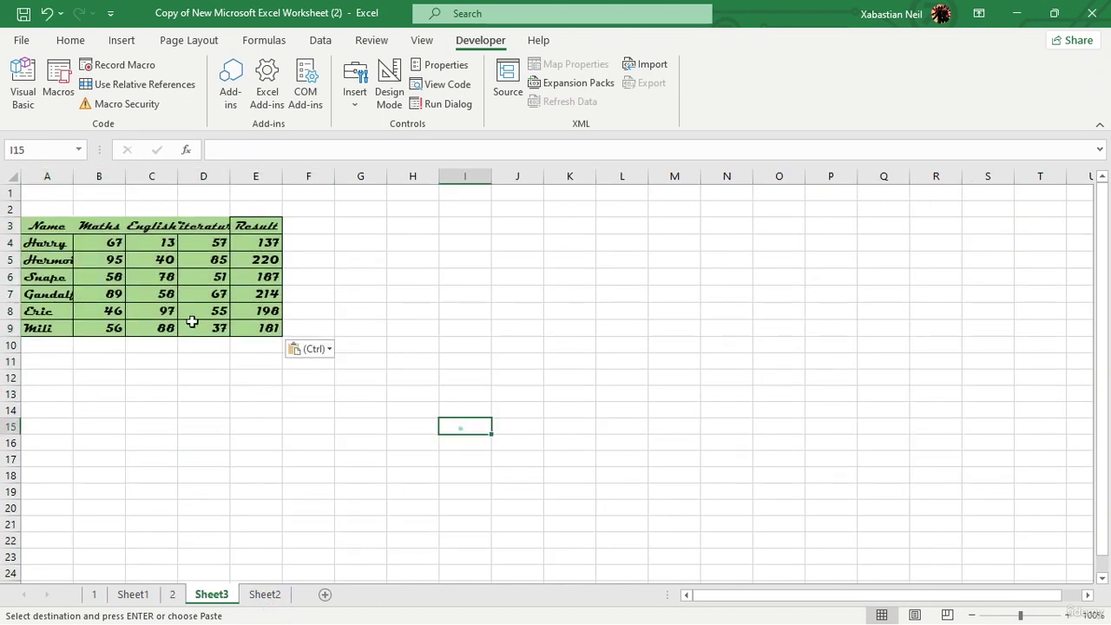
pyautogui.click(325, 362)
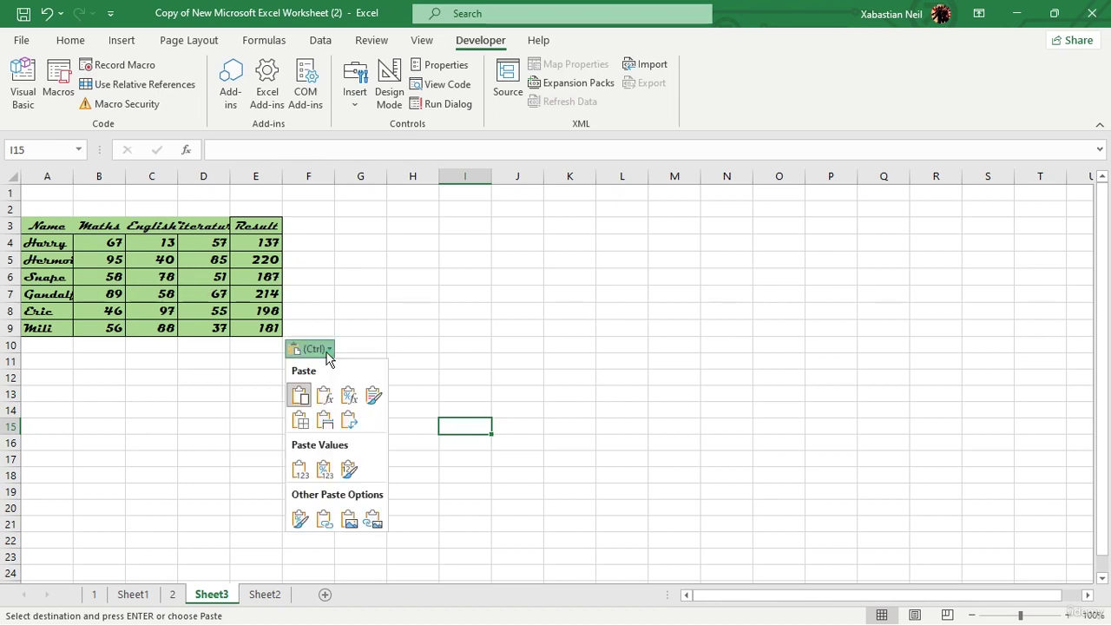
pyautogui.click(301, 474)
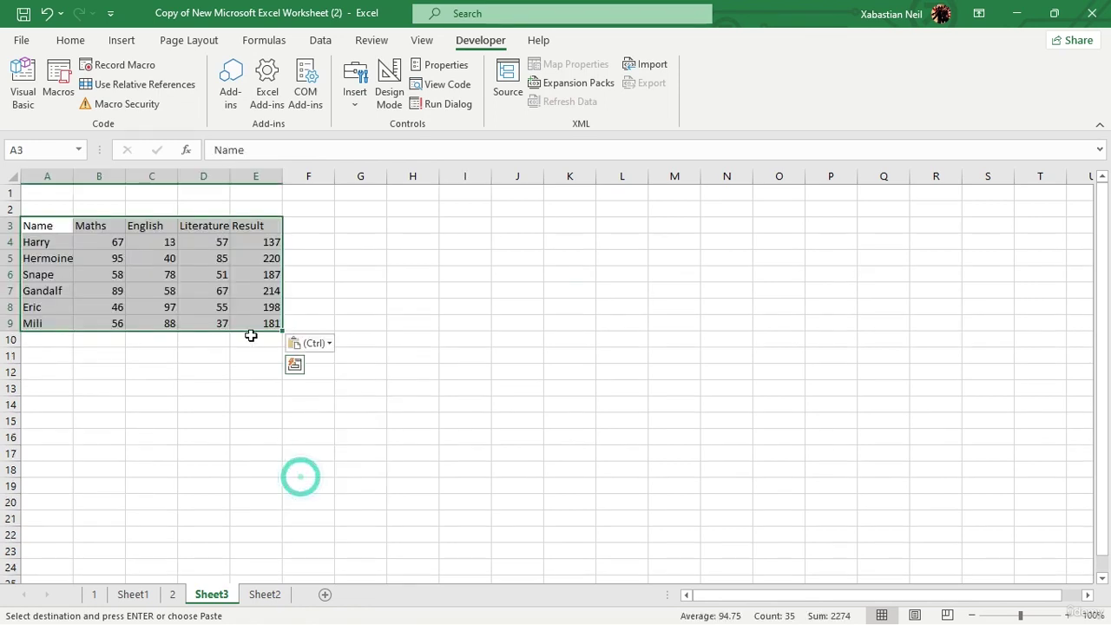
pyautogui.click(360, 339)
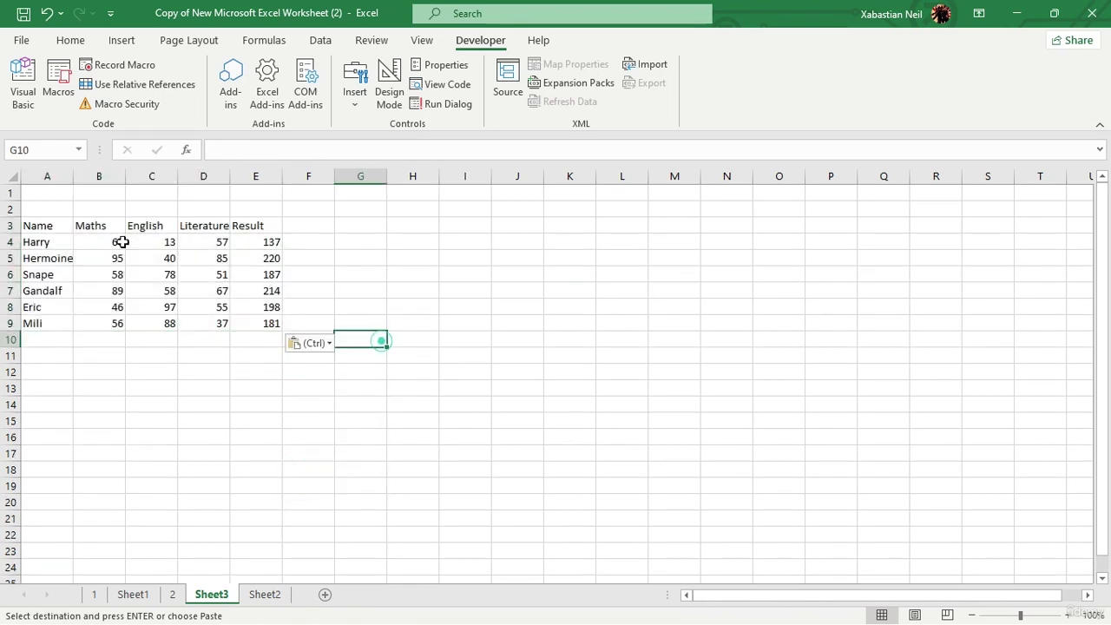
# - Start recording a macro named font_bold_italic with shortcut letter k, stored in This Workbook
pyautogui.click(141, 65)
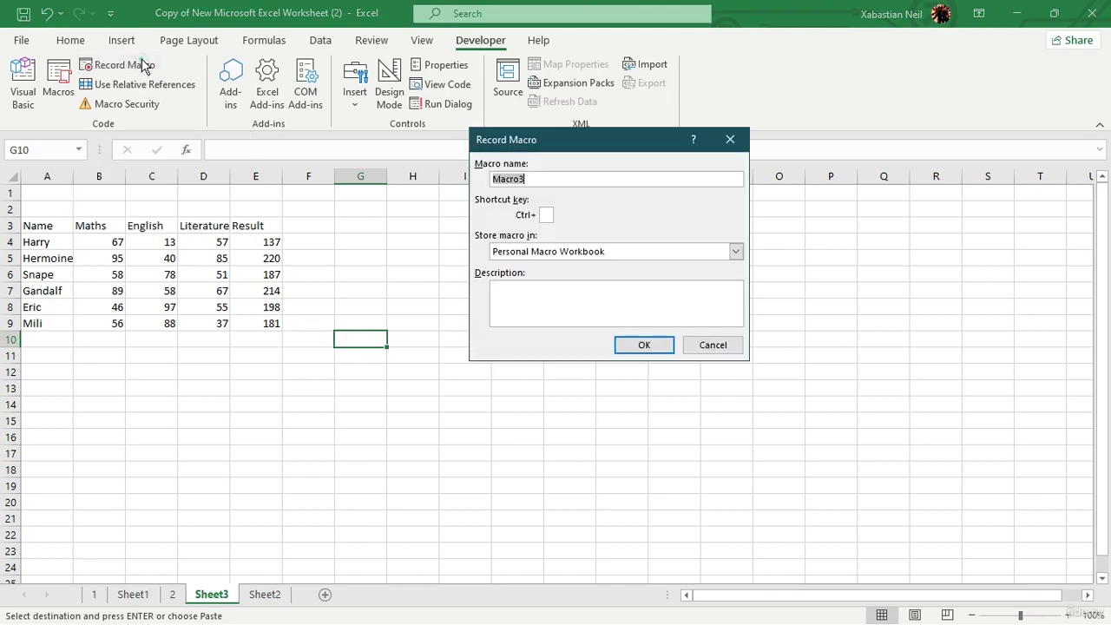
pyautogui.click(549, 214)
pyautogui.press('BackSpace')
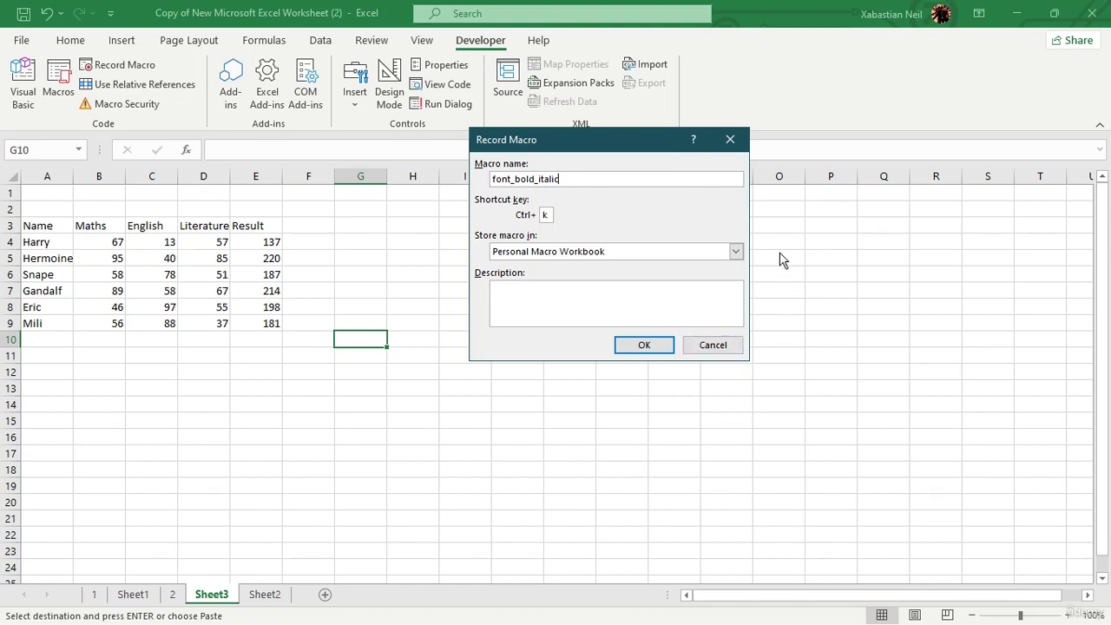
pyautogui.click(735, 251)
pyautogui.click(566, 285)
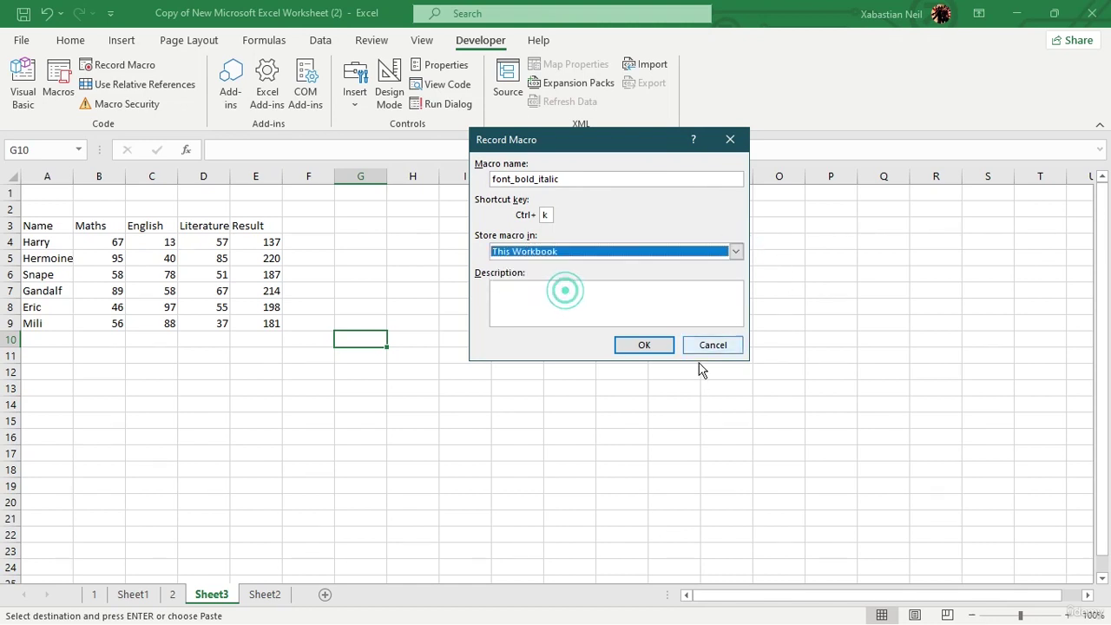
pyautogui.click(651, 345)
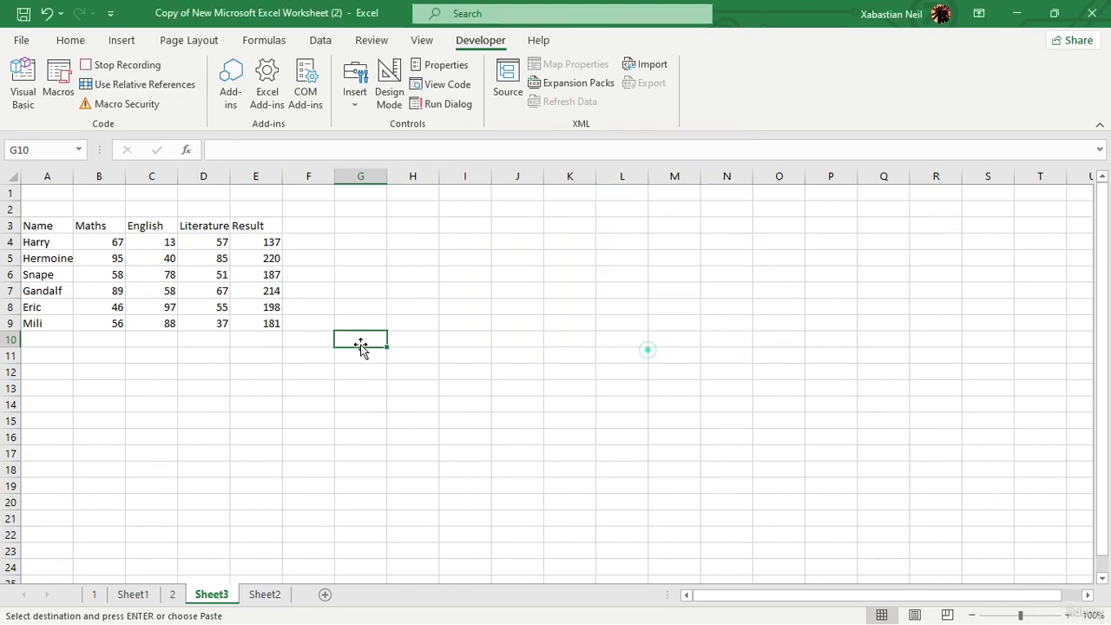
# - Format the marks table, range A3:E9, with the Forte font at size 28
pyautogui.click(41, 224)
pyautogui.moveTo(41, 225); pyautogui.dragTo(251, 330)
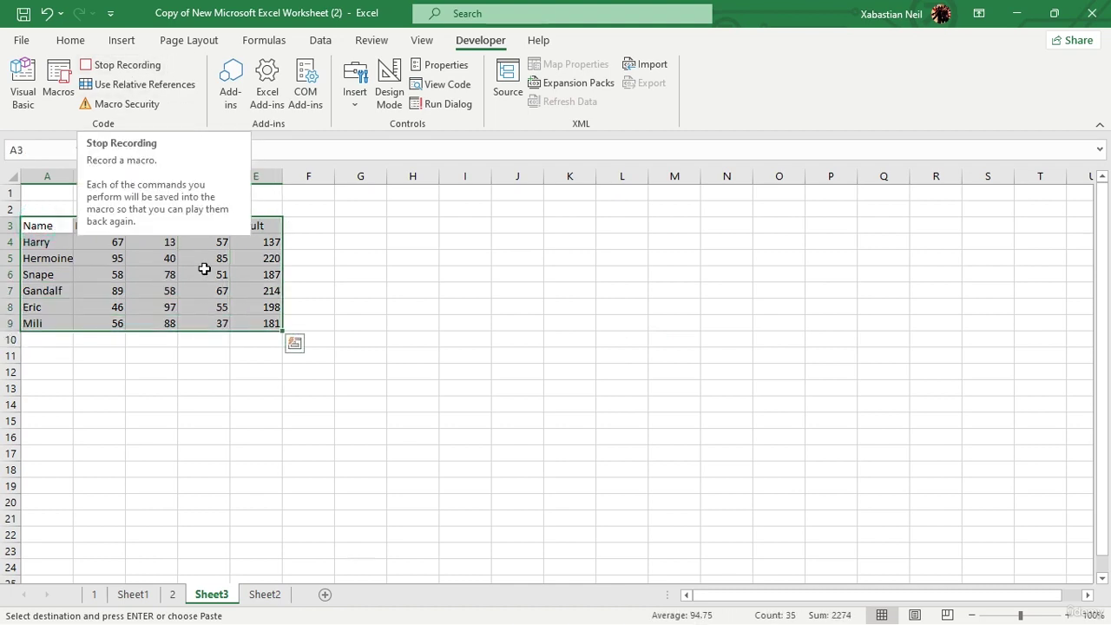
pyautogui.click(73, 41)
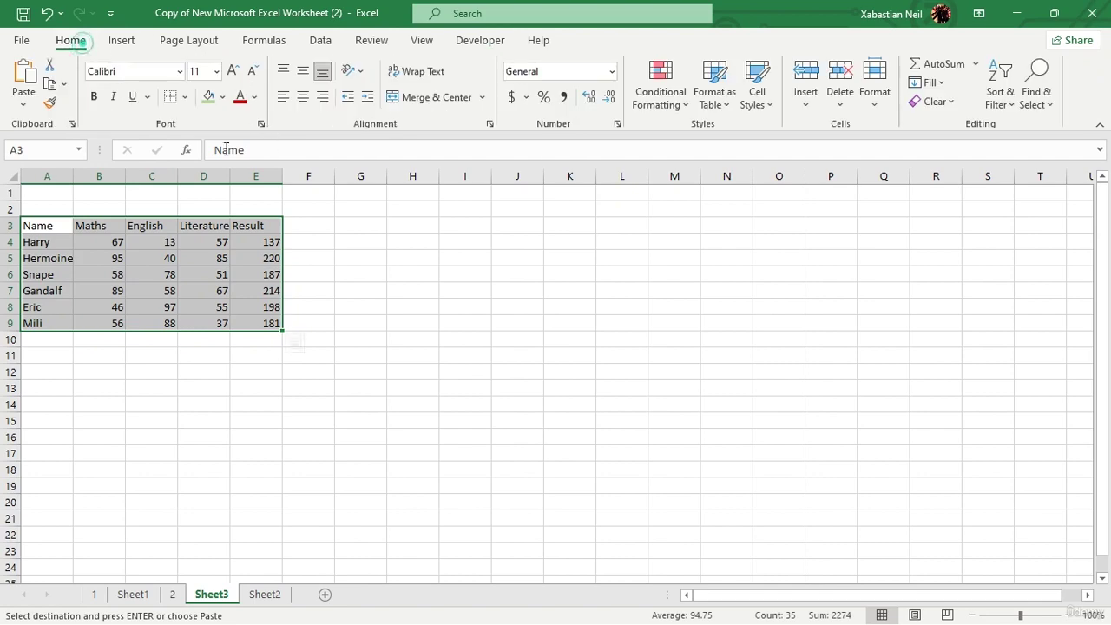
pyautogui.click(179, 71)
pyautogui.scroll(-12, 139, 434)
pyautogui.scroll(-8, 139, 436)
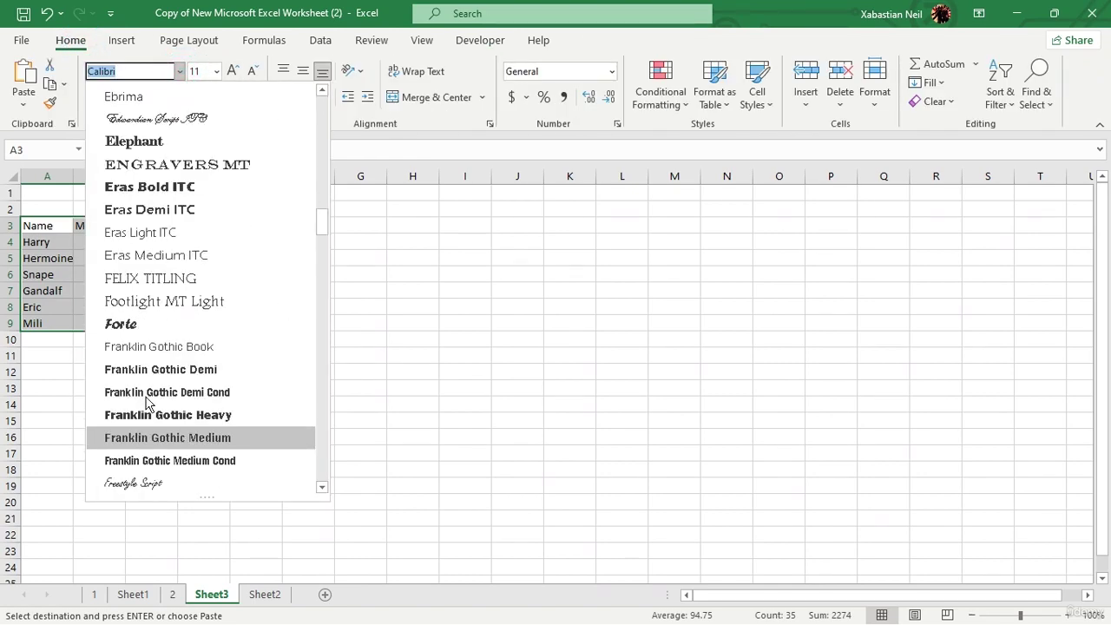
pyautogui.click(154, 320)
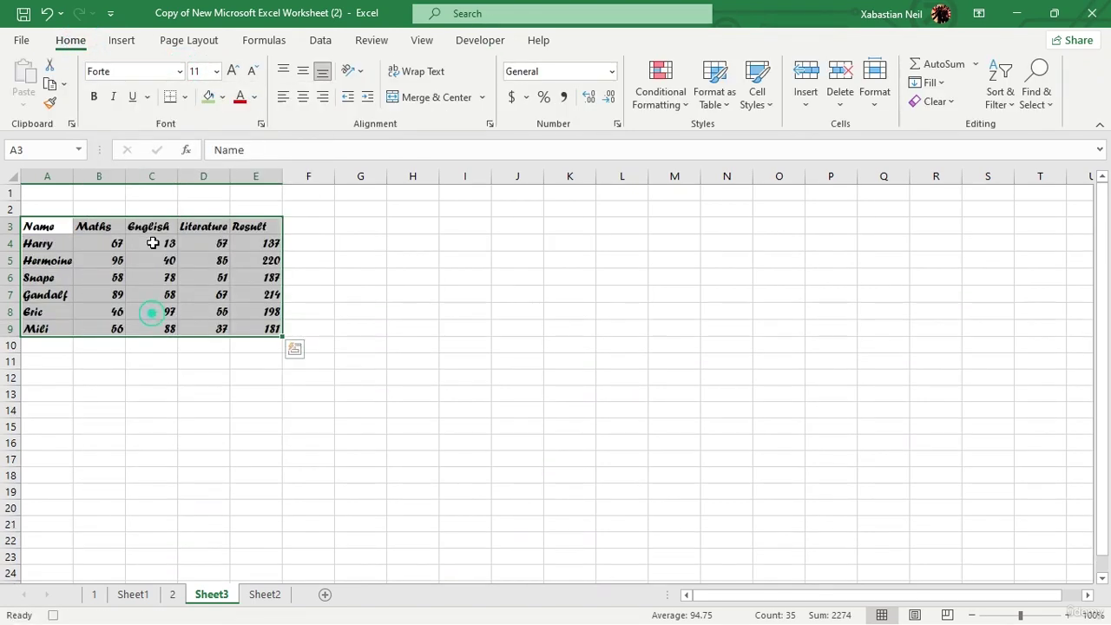
pyautogui.click(216, 71)
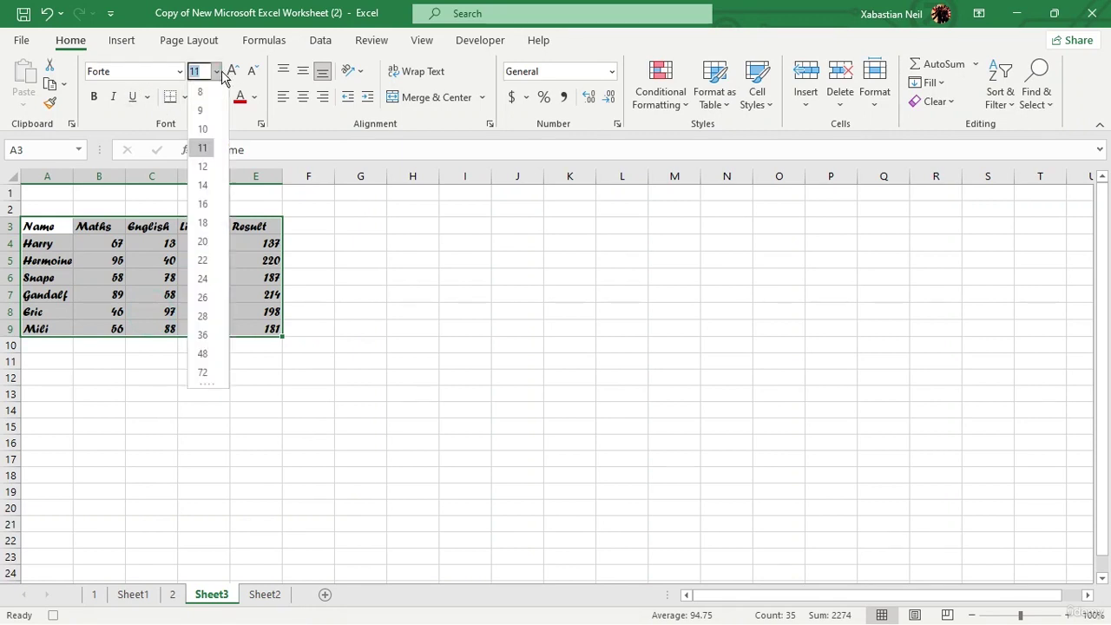
pyautogui.click(202, 316)
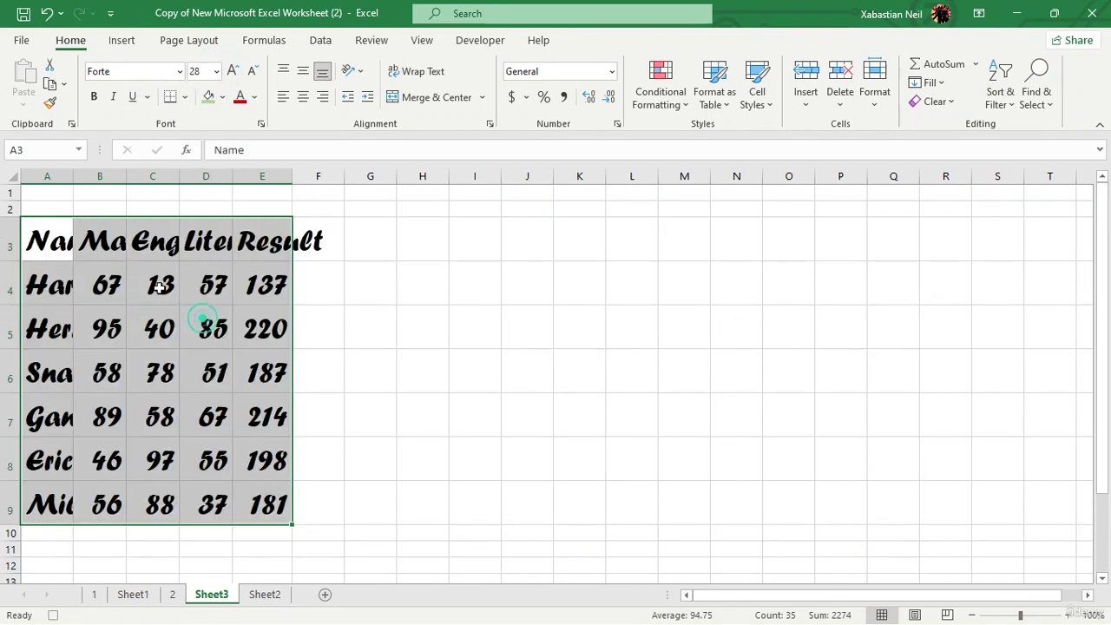
# - Autofit the widths of columns A through E to the enlarged text
pyautogui.doubleClick(73, 177)
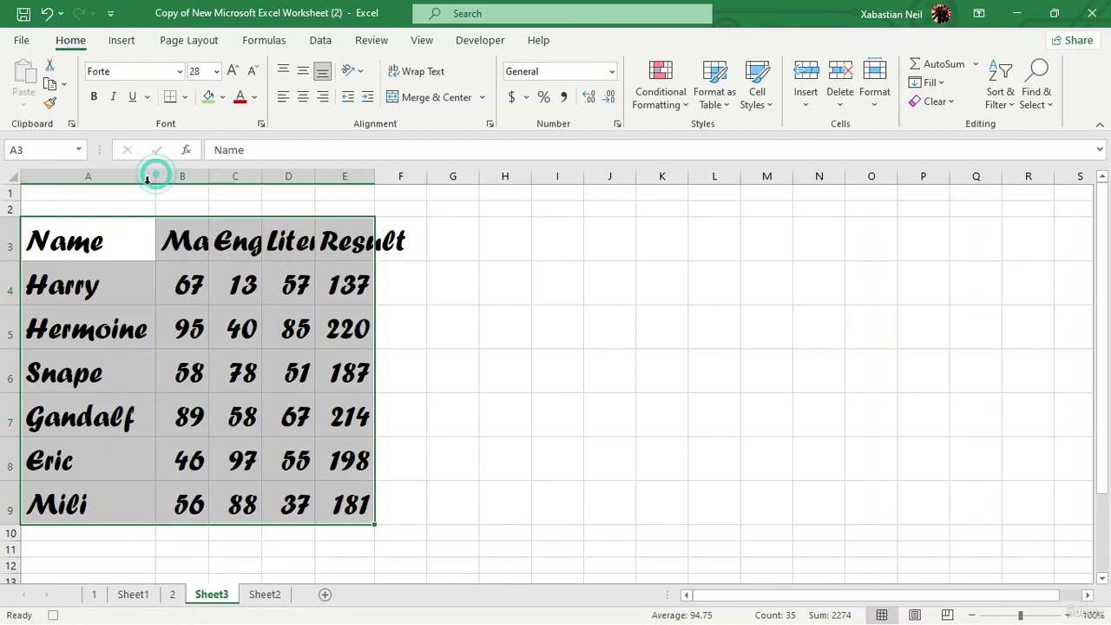
pyautogui.doubleClick(210, 176)
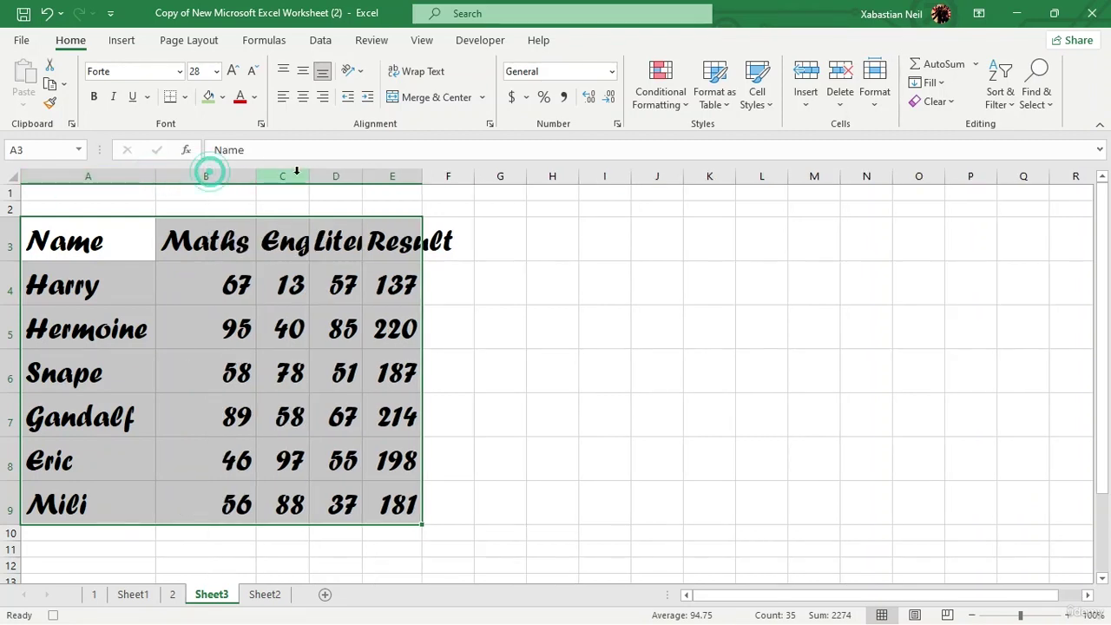
pyautogui.doubleClick(307, 176)
pyautogui.doubleClick(424, 176)
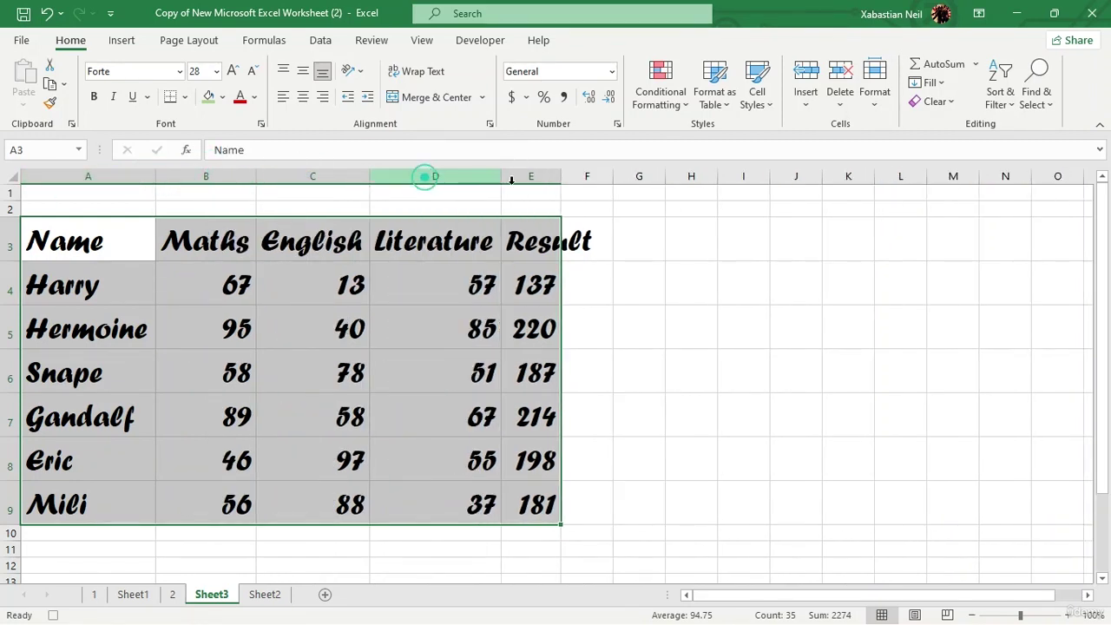
pyautogui.doubleClick(563, 176)
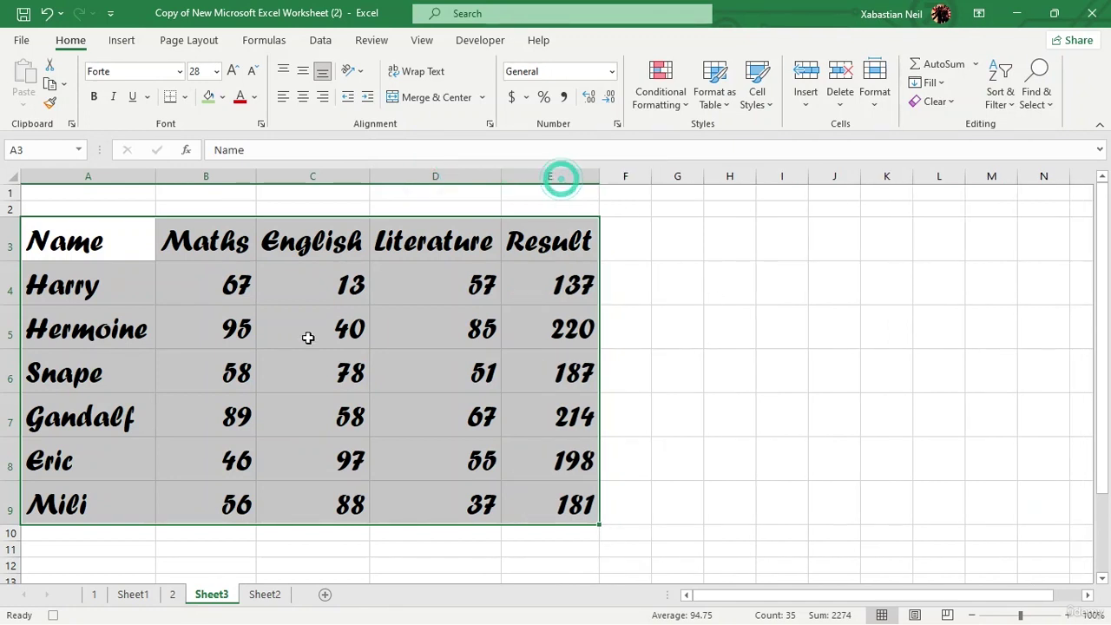
# - Apply a light green fill and All Borders to the marks table A3:E9
pyautogui.click(208, 97)
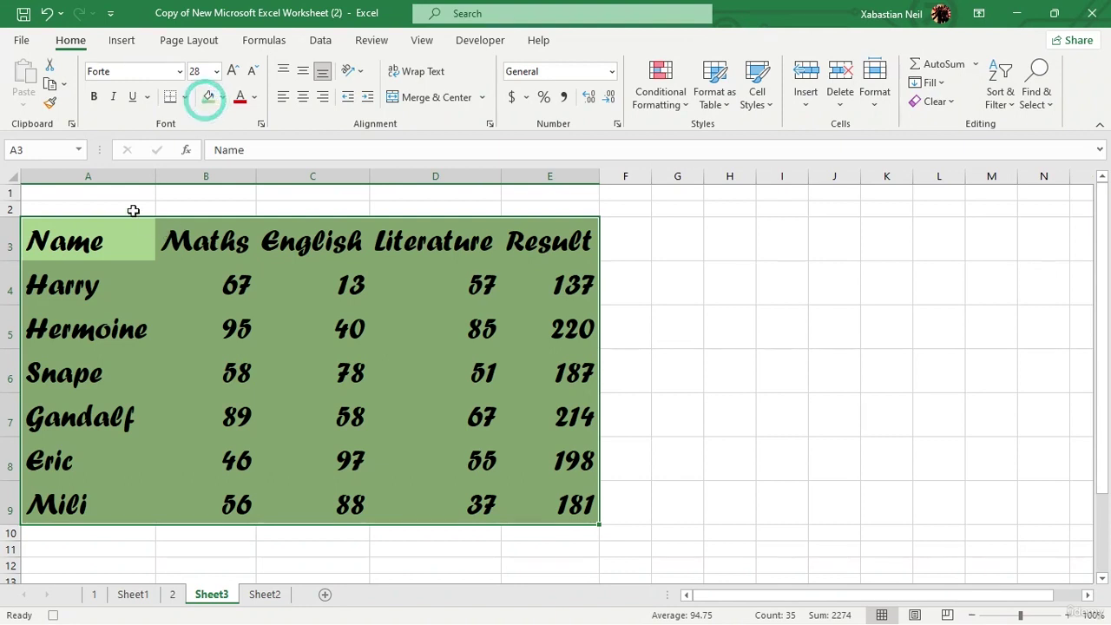
pyautogui.click(183, 98)
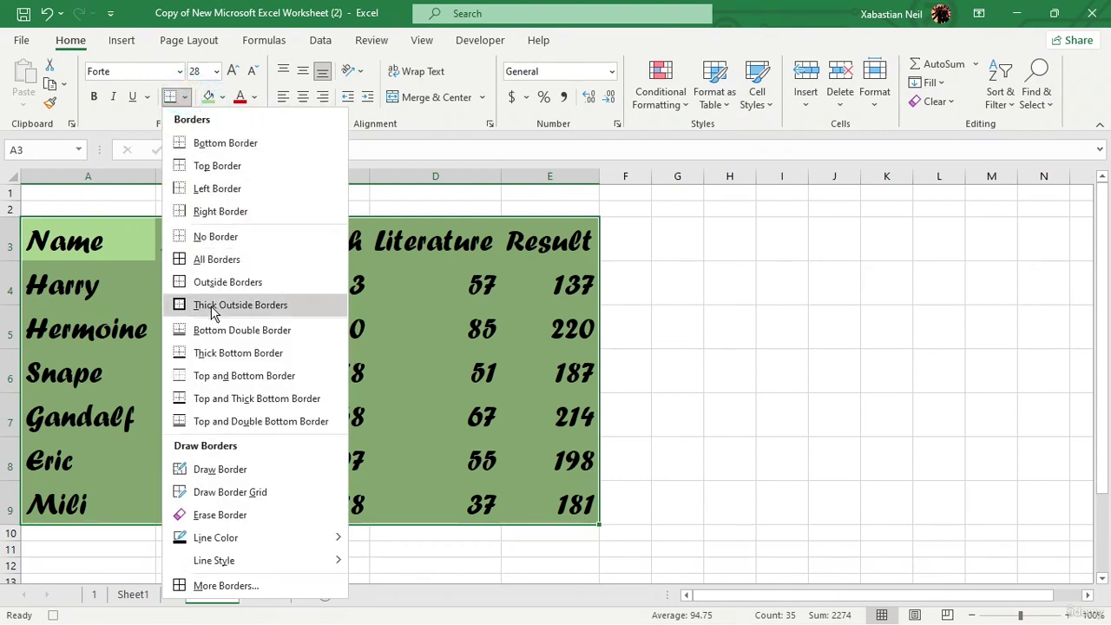
pyautogui.click(216, 258)
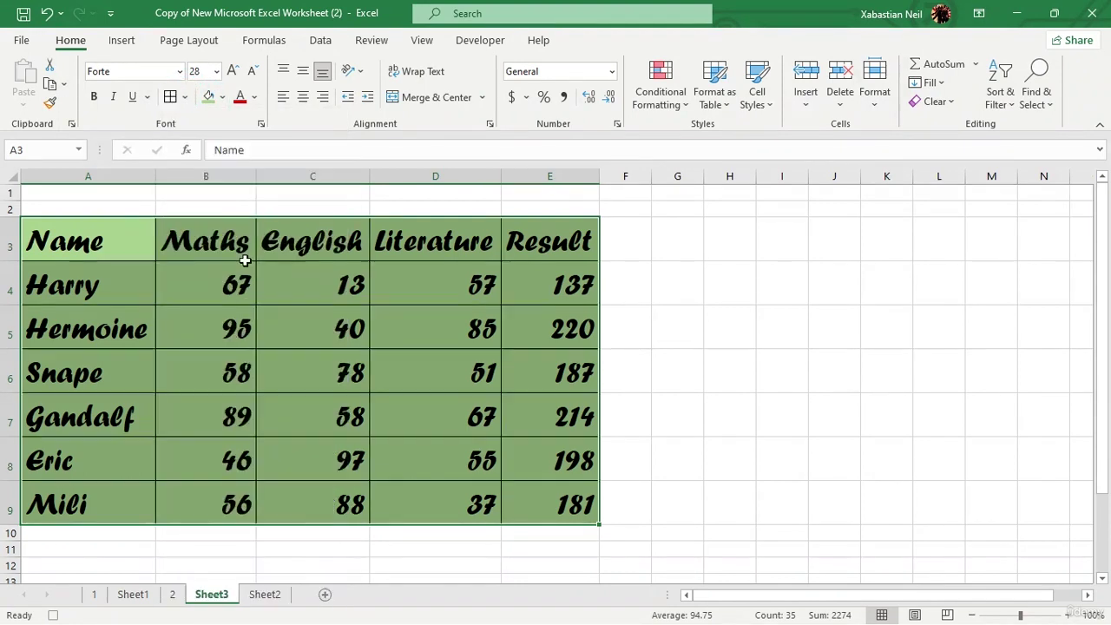
# - Change the first student's Literature mark in D4 to 247
pyautogui.click(569, 288)
pyautogui.doubleClick(436, 292)
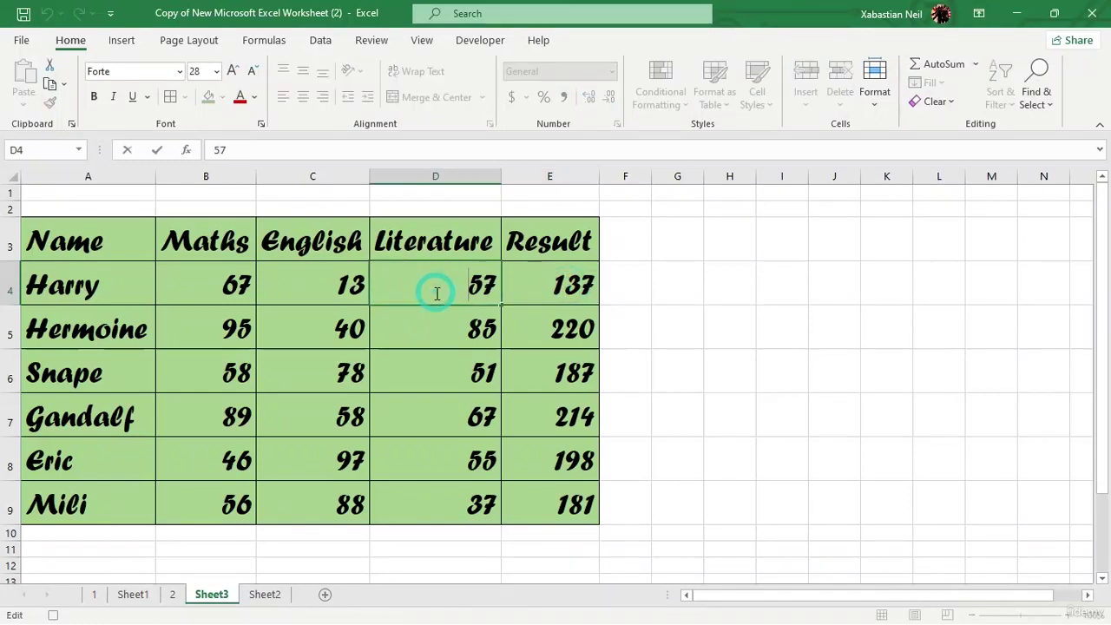
pyautogui.press('BackSpace')
pyautogui.press('BackSpace')
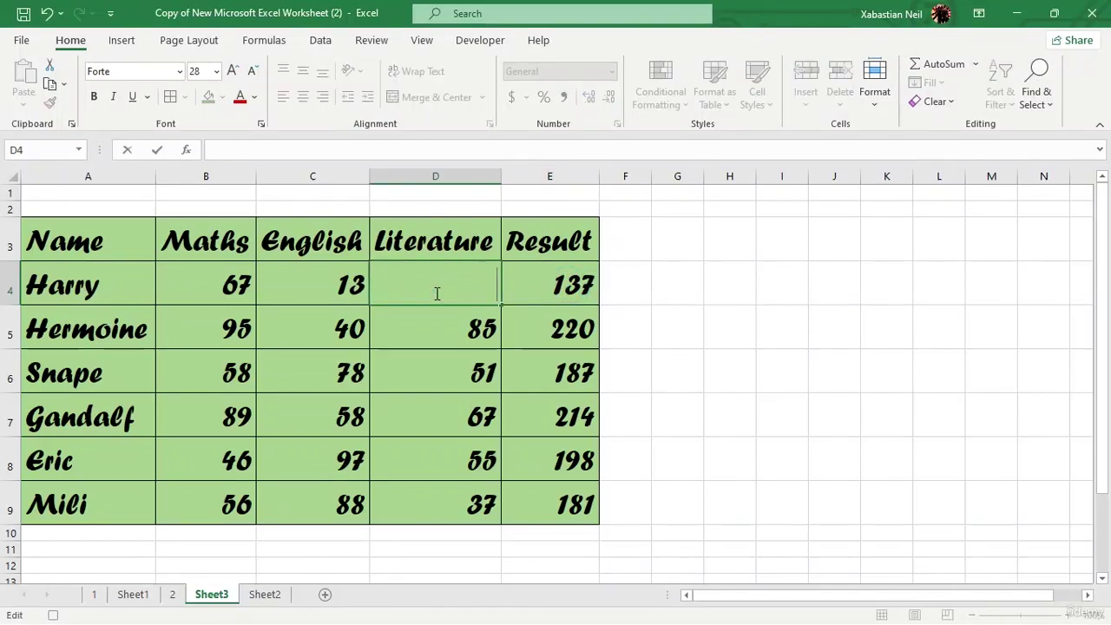
pyautogui.write('247')
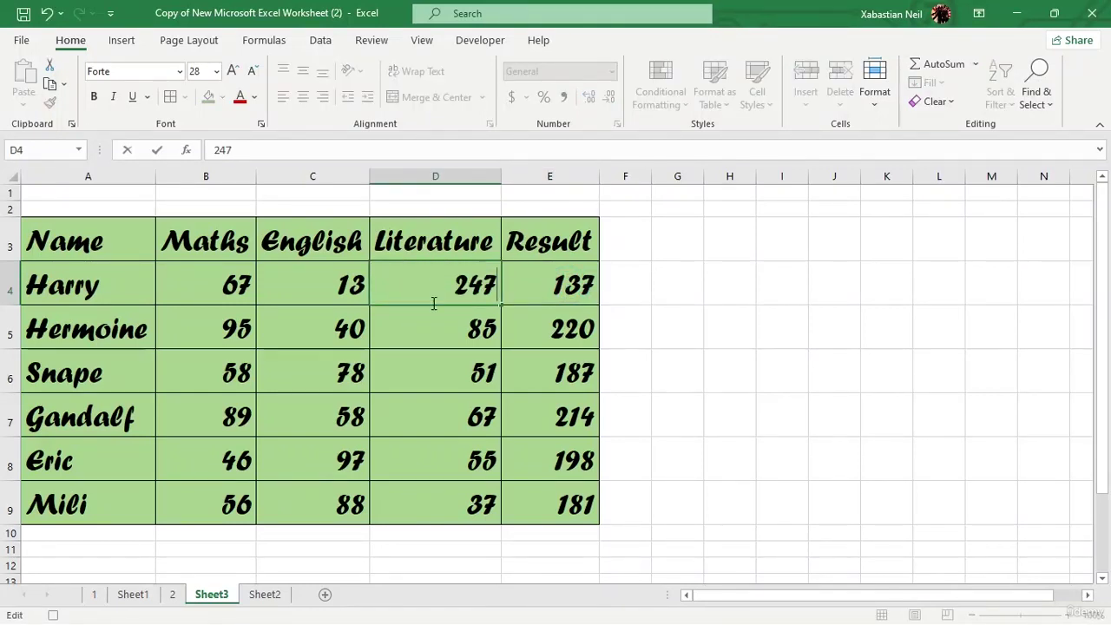
# - Change the second student's English mark in C5 to 424
pyautogui.click(335, 330)
pyautogui.doubleClick(334, 329)
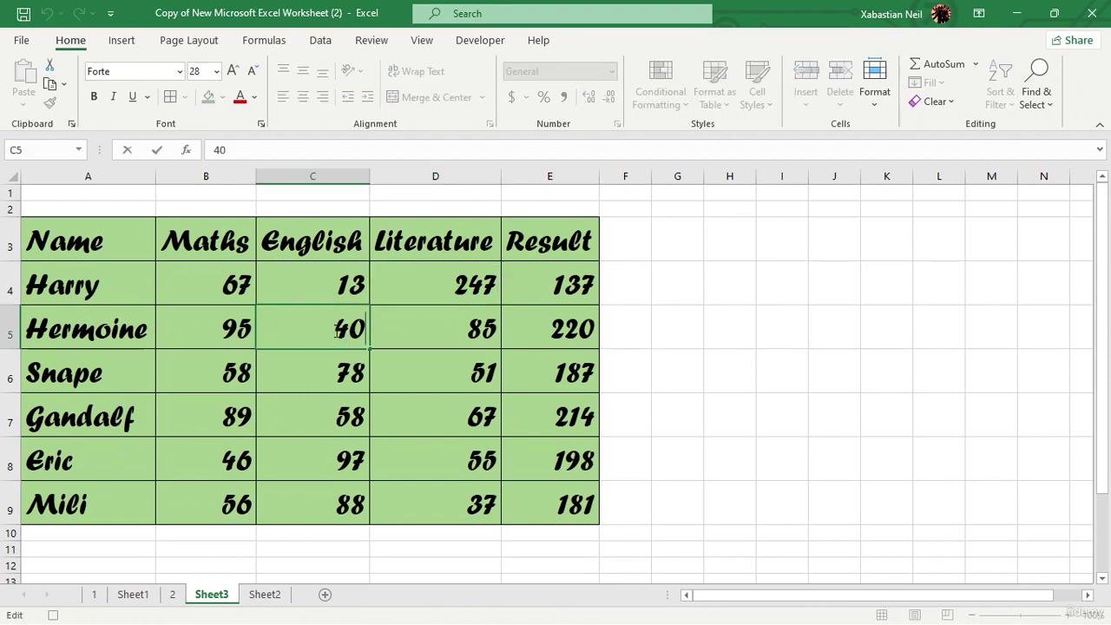
pyautogui.press('BackSpace')
pyautogui.write('24')
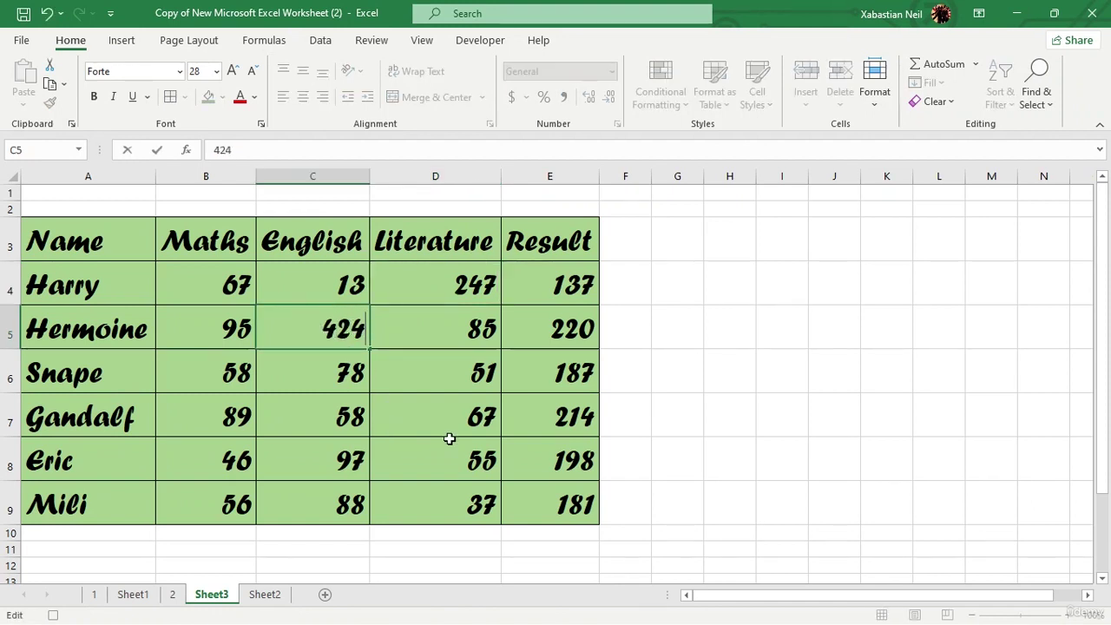
# - Change the fourth student's Literature mark in D7 to 247
pyautogui.doubleClick(491, 418)
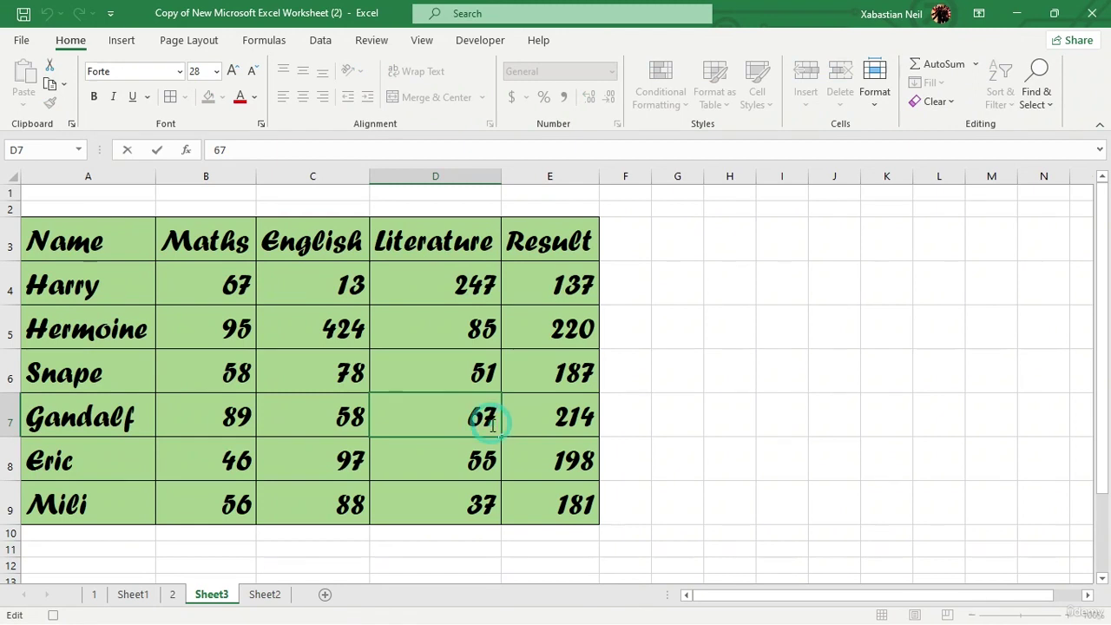
pyautogui.press('BackSpace')
pyautogui.press('BackSpace')
pyautogui.write('247')
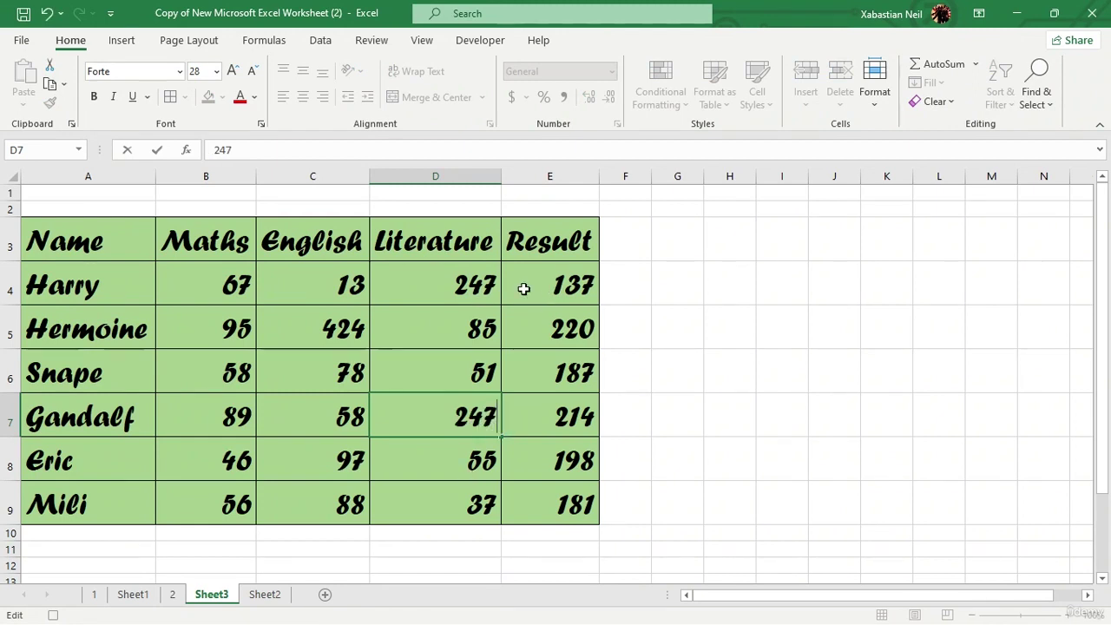
pyautogui.press('Return')
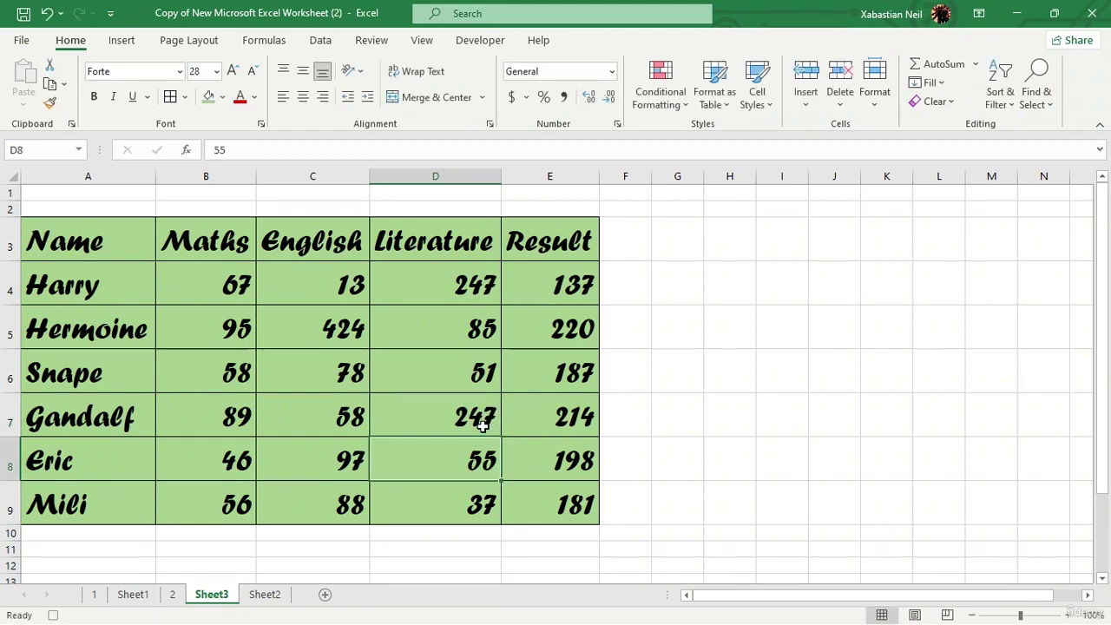
pyautogui.press('Down')
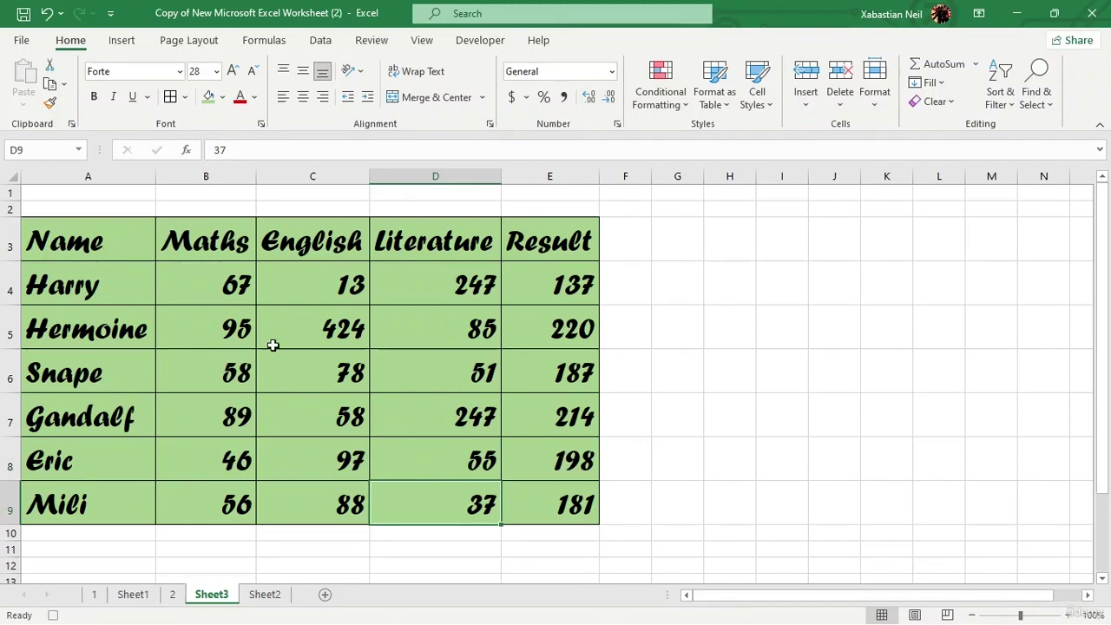
# - Clear the Result values in E4:E9 and enter =SUM(B4:D4) in E4
pyautogui.moveTo(559, 278); pyautogui.dragTo(559, 495)
pyautogui.press('Delete')
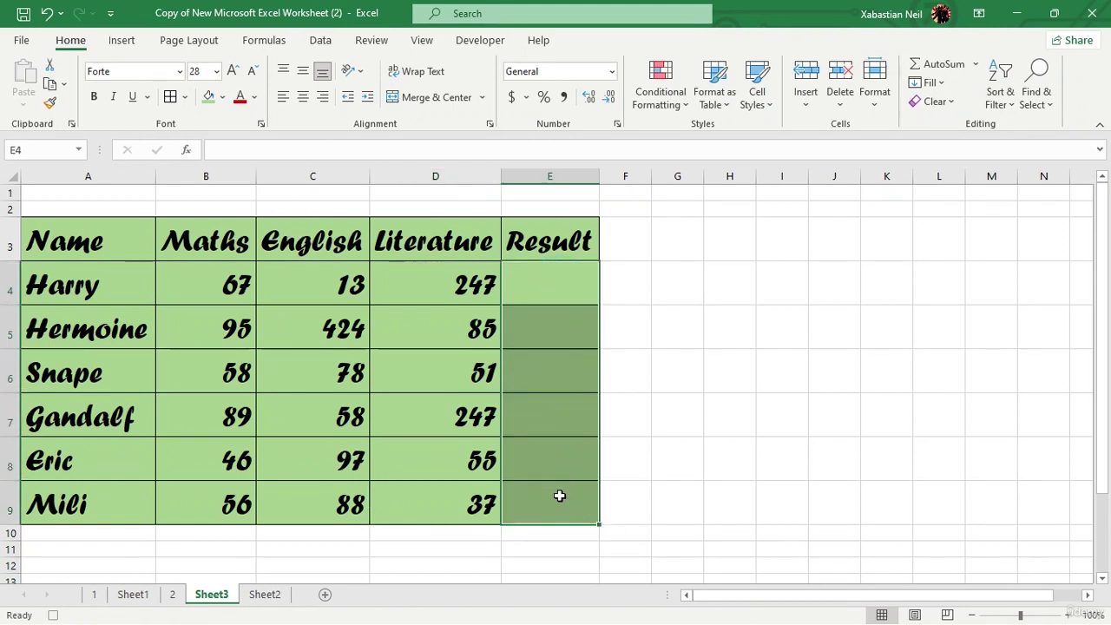
pyautogui.click(536, 299)
pyautogui.doubleClick(537, 297)
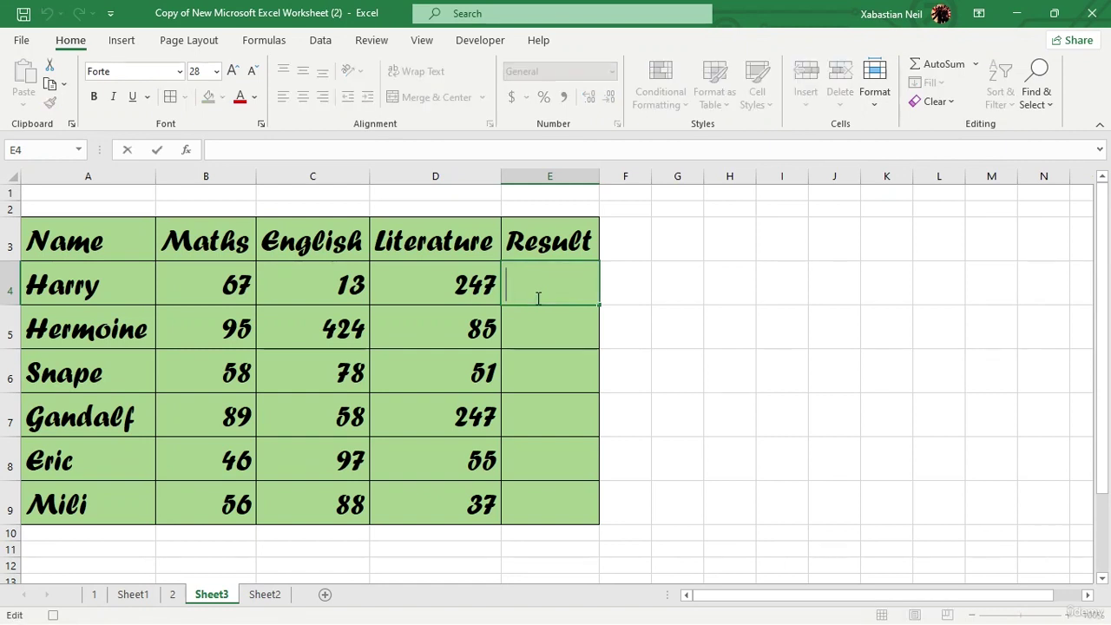
pyautogui.write('=')
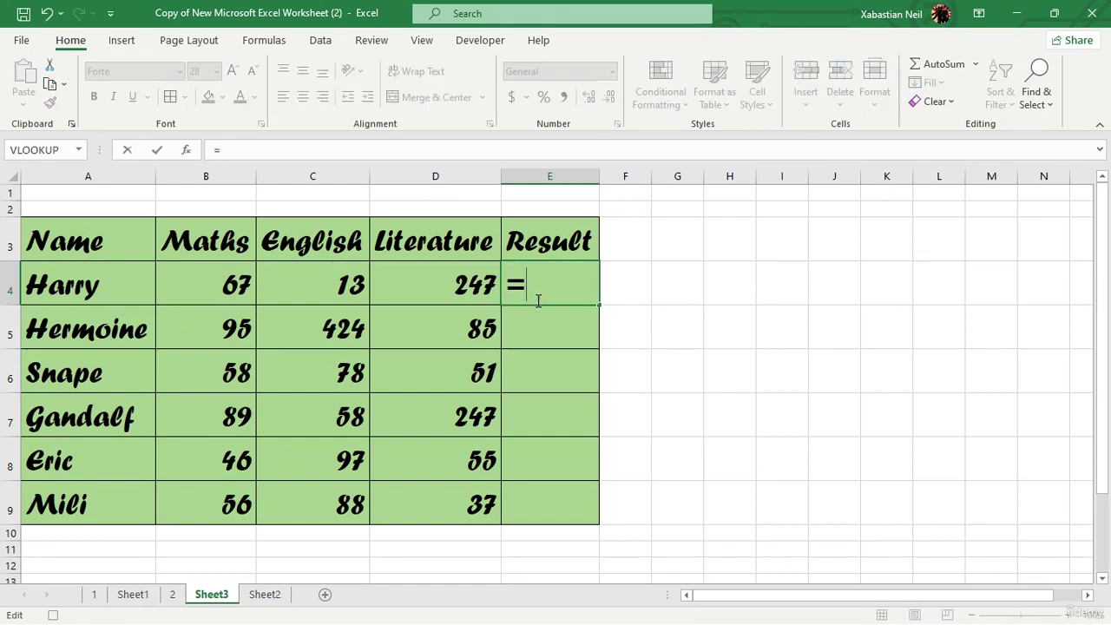
pyautogui.write('sum')
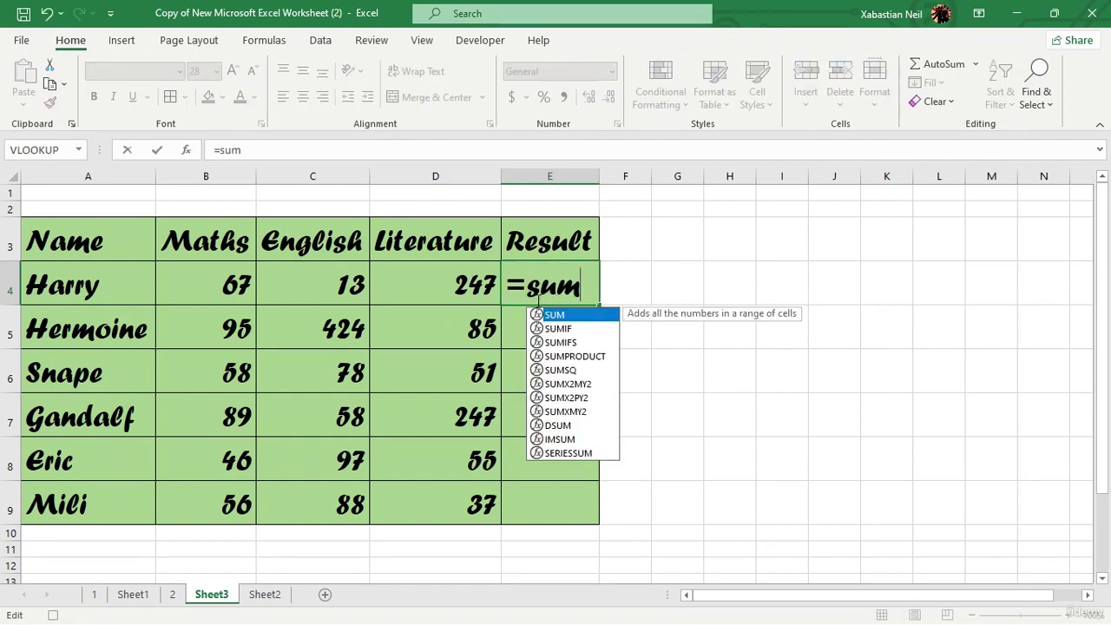
pyautogui.press('Tab')
pyautogui.moveTo(192, 277); pyautogui.dragTo(426, 281)
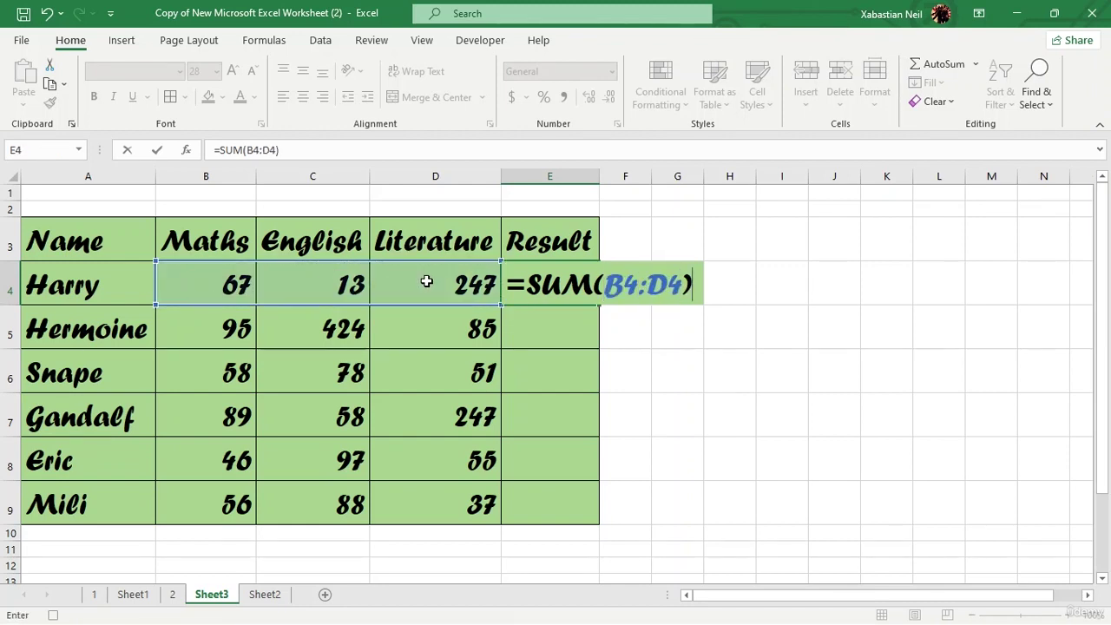
pyautogui.press('Return')
# - Fill the SUM formula from E4 down the Result column to E9
pyautogui.click(584, 287)
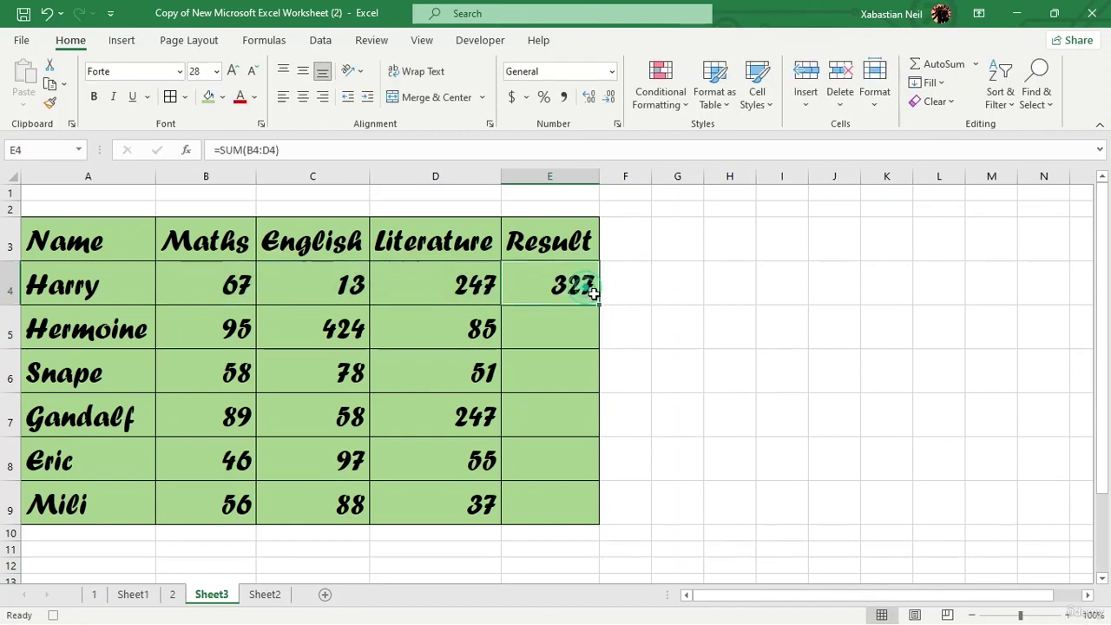
pyautogui.moveTo(598, 308); pyautogui.dragTo(621, 513)
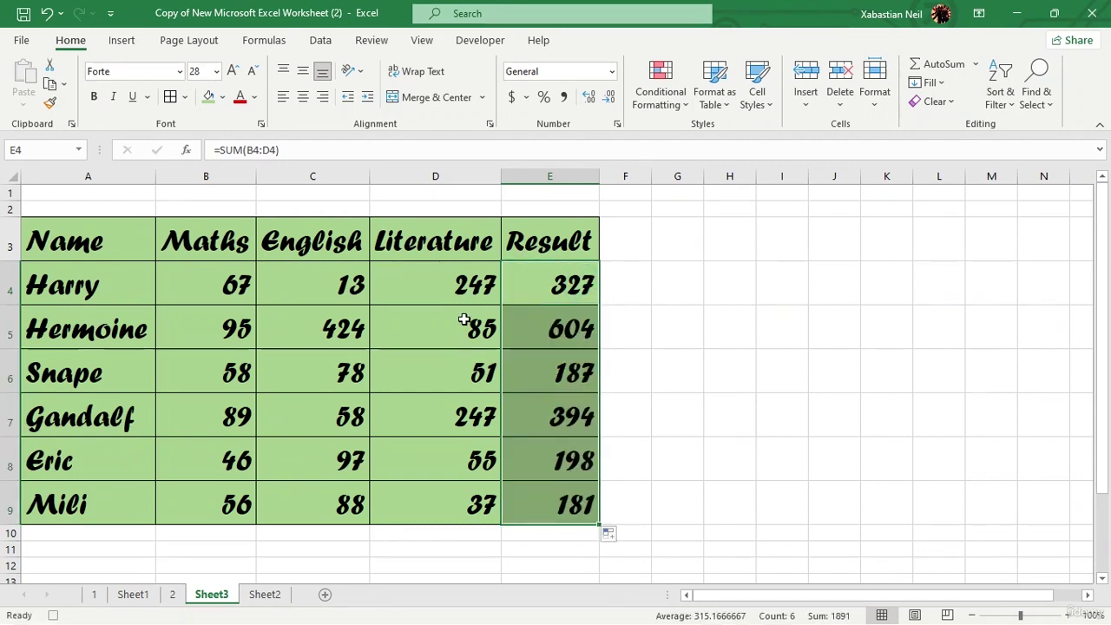
pyautogui.click(346, 410)
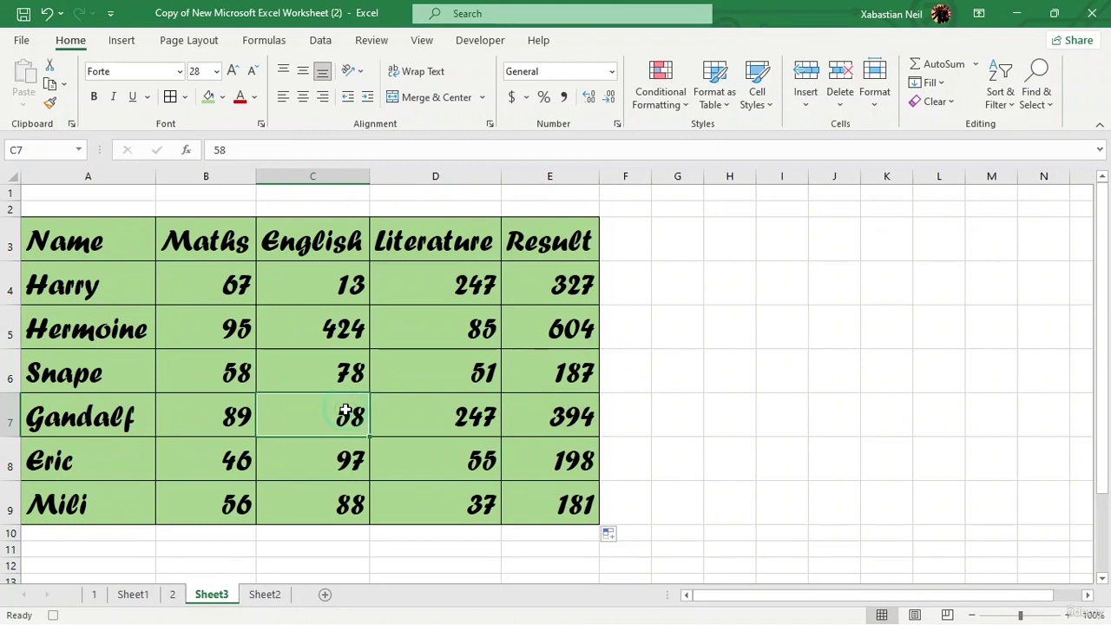
# - Stop recording the macro and check the list of available macros
pyautogui.click(492, 40)
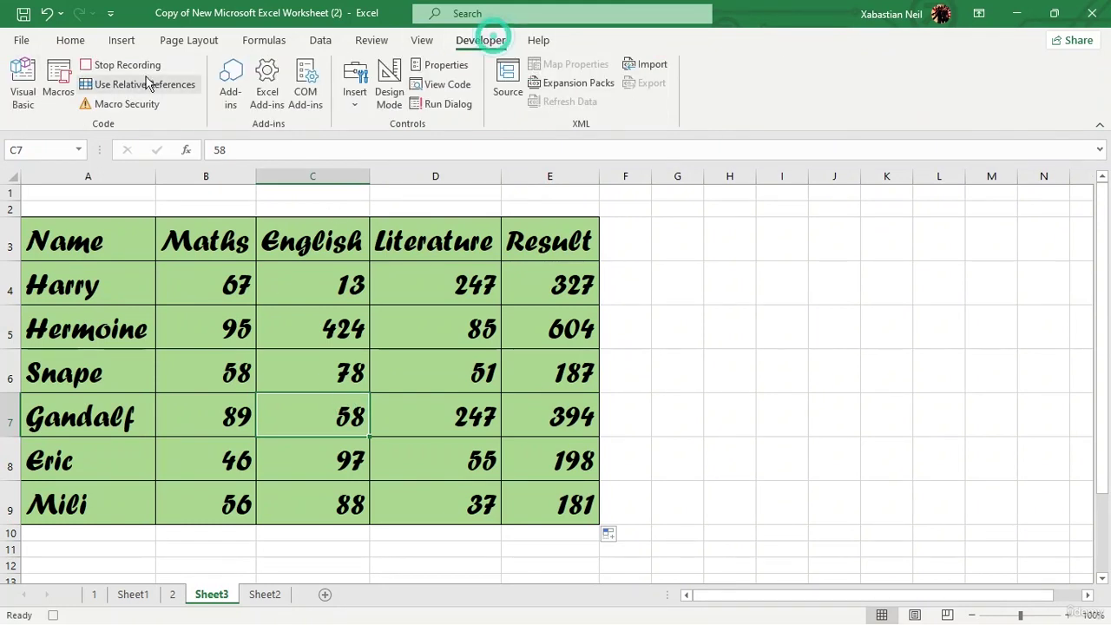
pyautogui.click(121, 65)
pyautogui.click(58, 80)
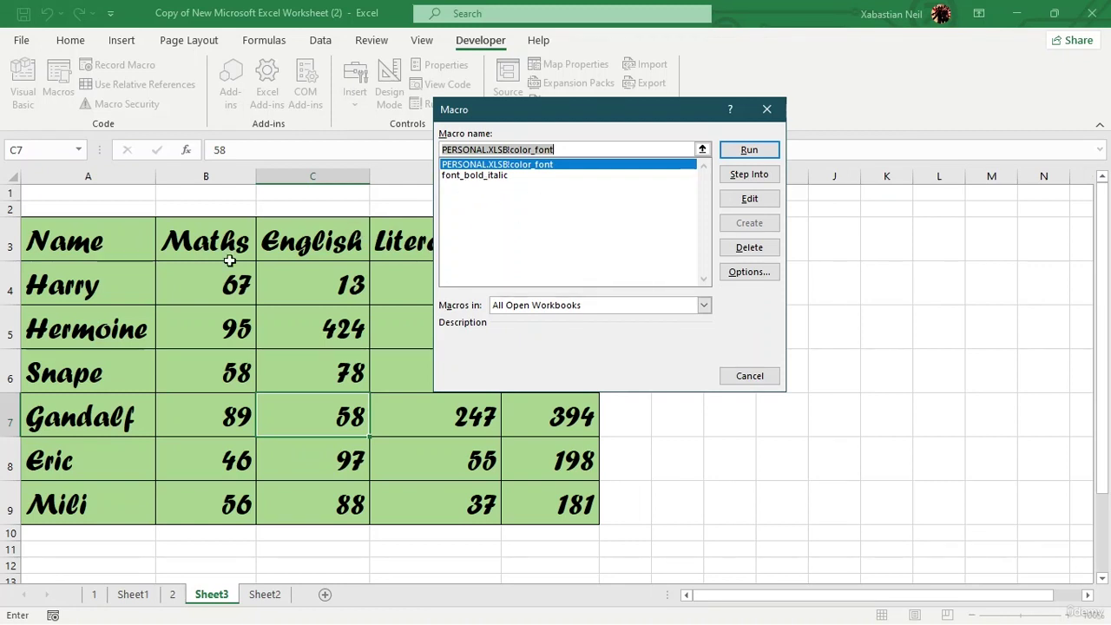
pyautogui.click(761, 100)
# - Copy the marks table from sheet 2 into Sheet2 at A1, pasting it as unformatted values
pyautogui.click(269, 594)
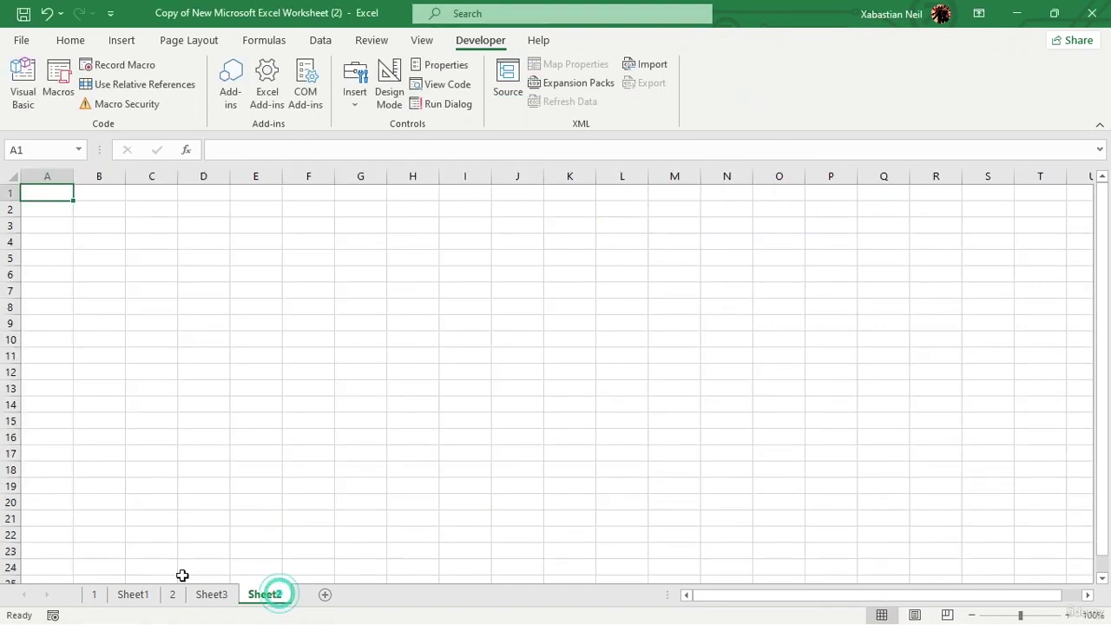
pyautogui.click(170, 595)
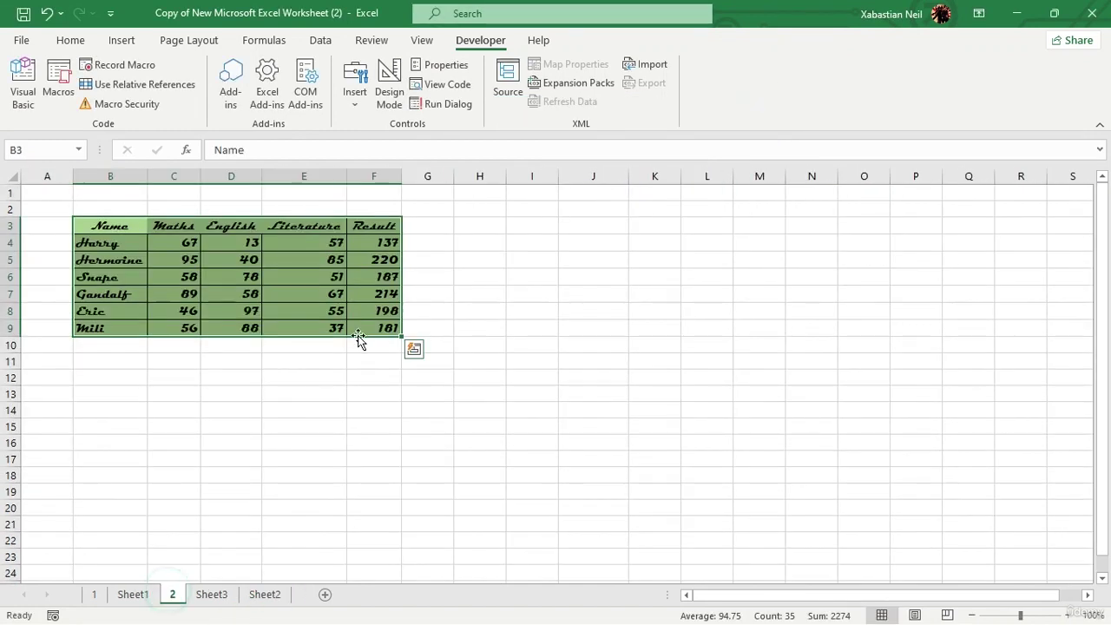
pyautogui.hotkey('ctrl', 'c')
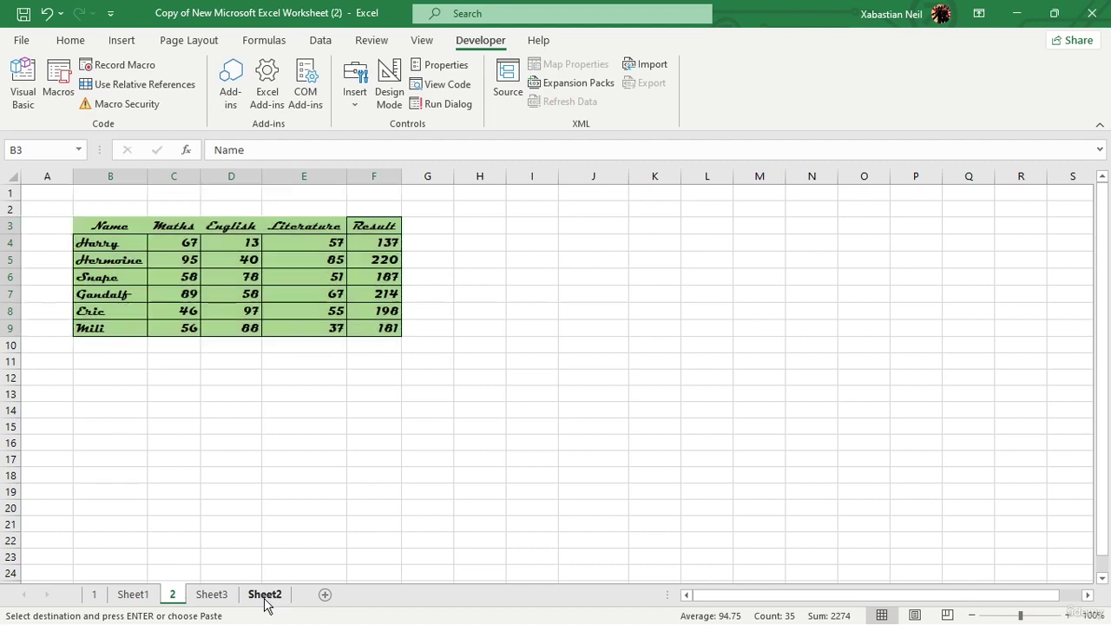
pyautogui.click(264, 595)
pyautogui.hotkey('ctrl', 'v')
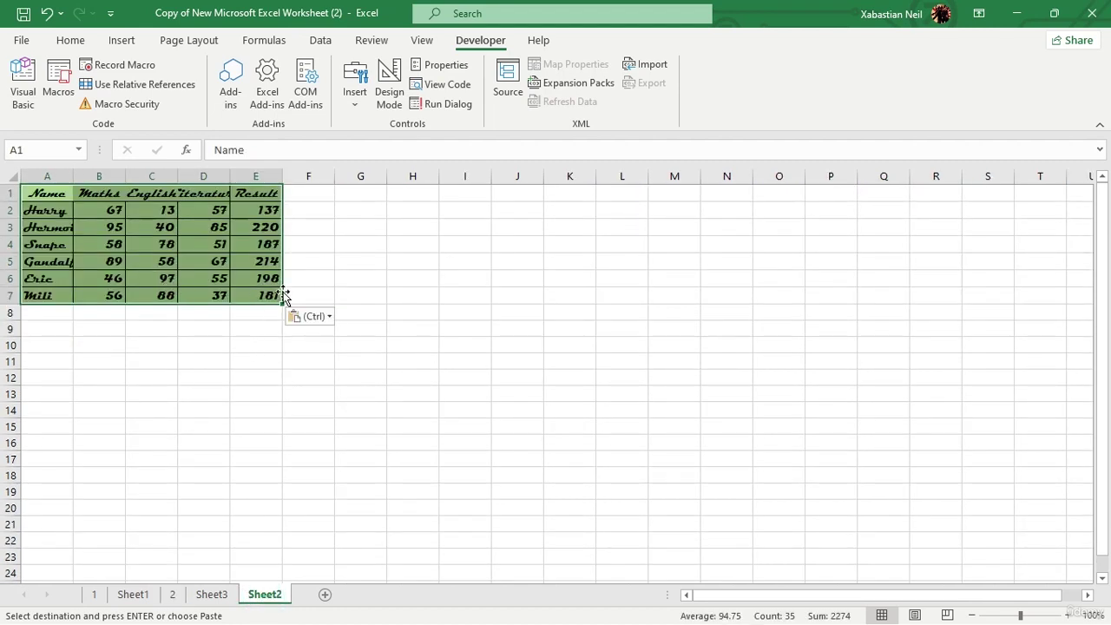
pyautogui.click(305, 316)
pyautogui.click(302, 439)
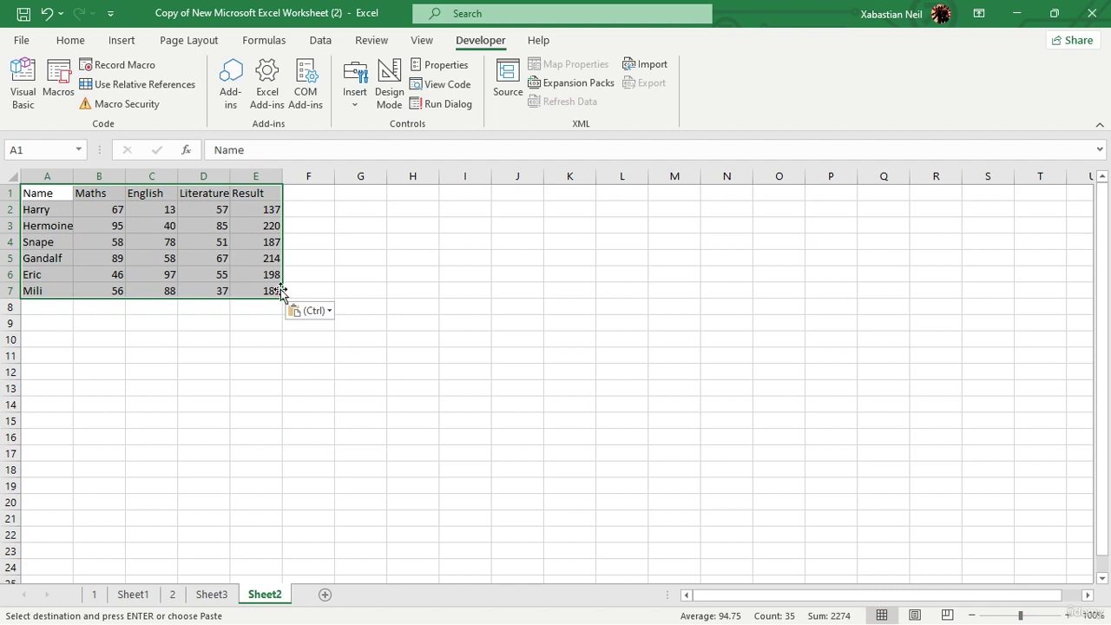
# - Check the font_bold_italic macro in the macro list, then run it on the table in Sheet2
pyautogui.click(59, 78)
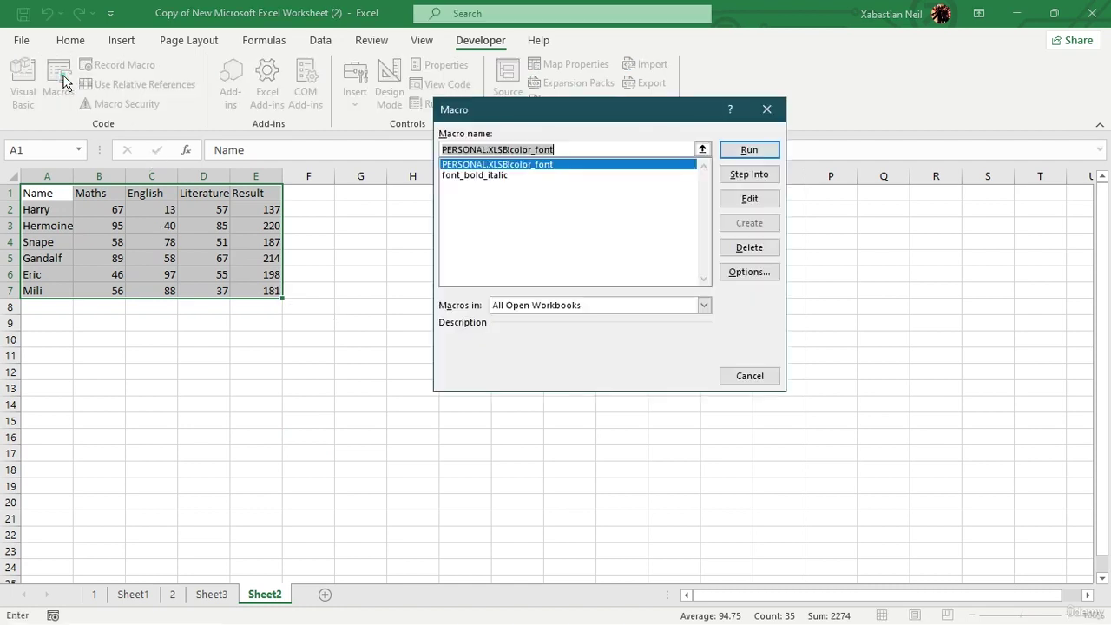
pyautogui.click(475, 175)
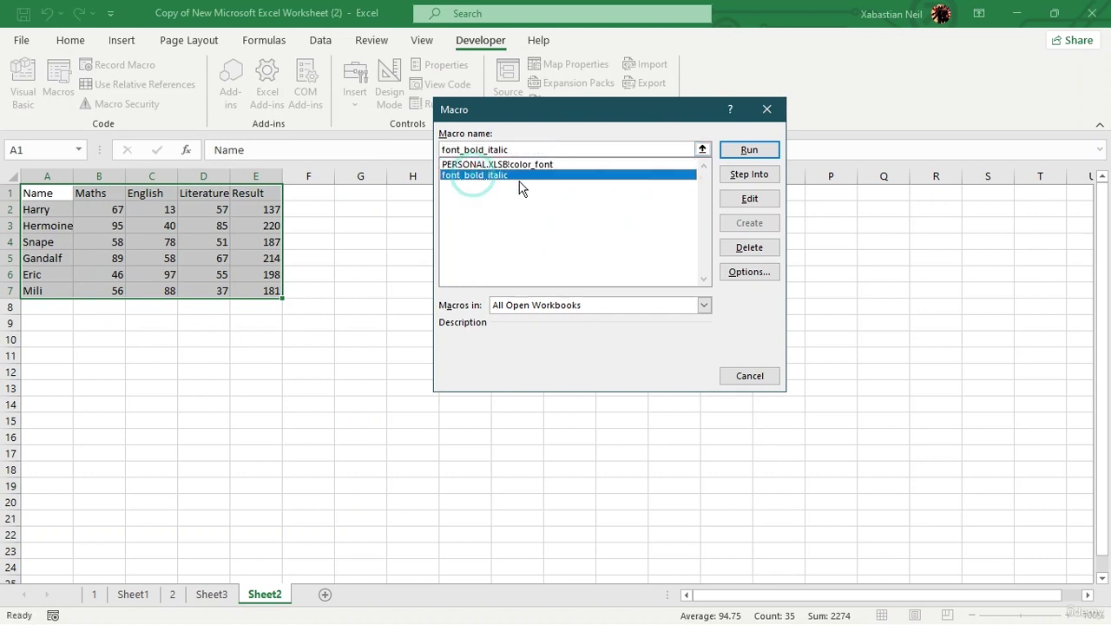
pyautogui.click(767, 111)
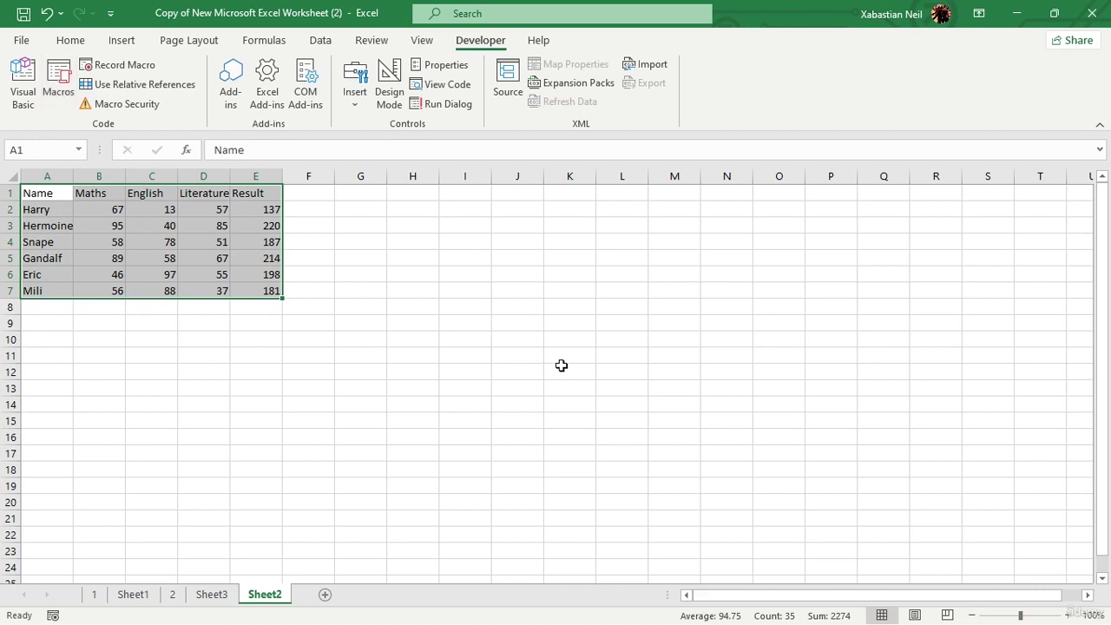
pyautogui.hotkey('ctrl', 'm')
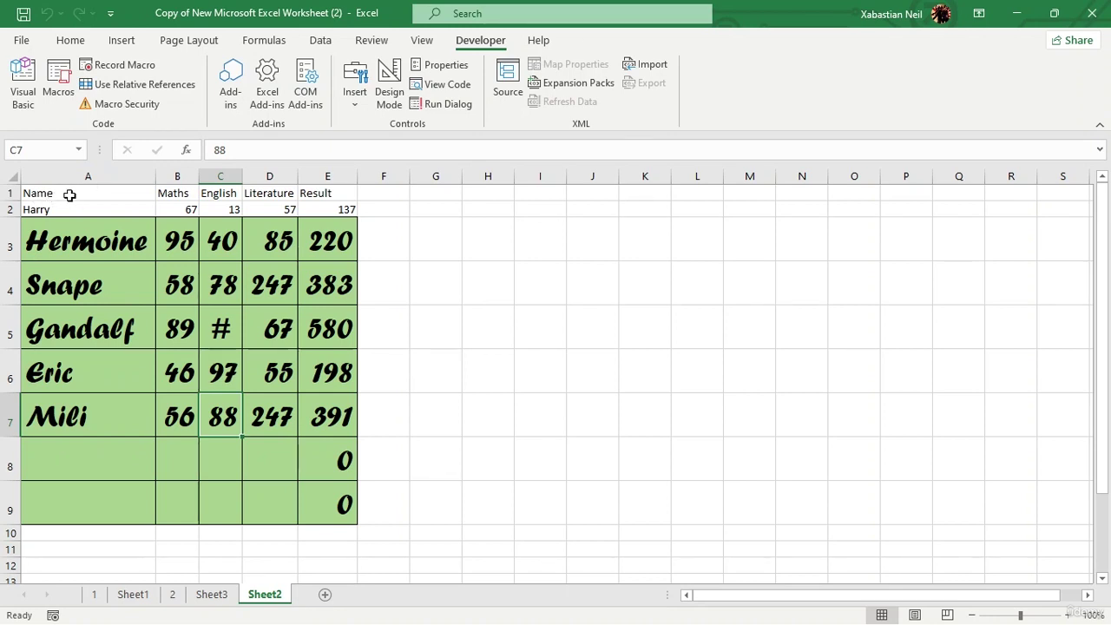
# - Copy the marks table A3:E9 from Sheet3 into a new worksheet at cell A3
pyautogui.click(213, 595)
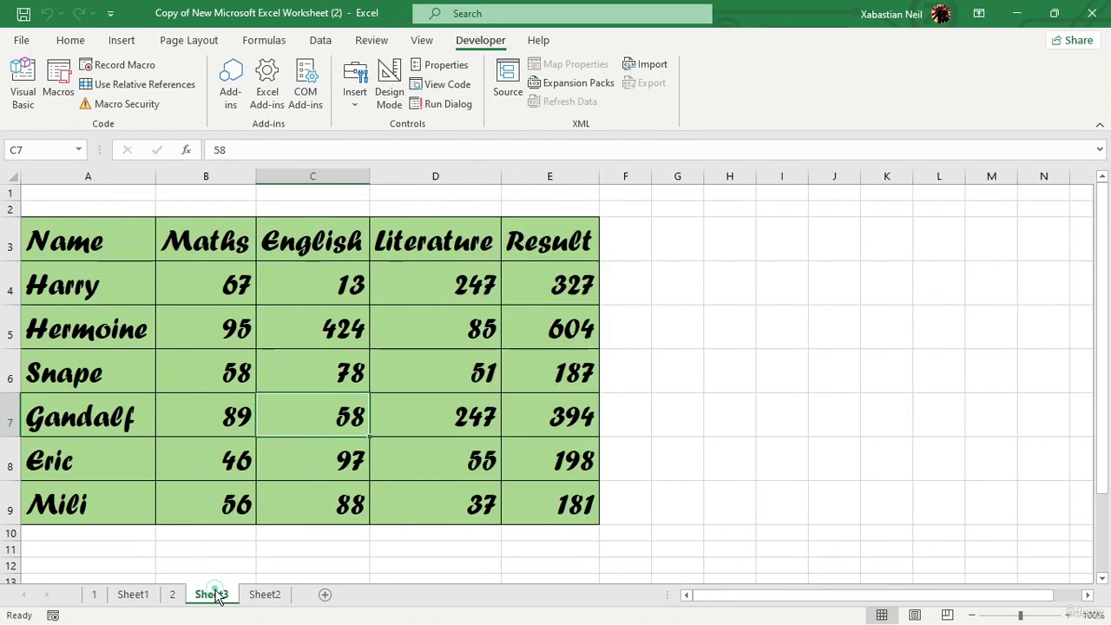
pyautogui.moveTo(55, 245); pyautogui.dragTo(564, 530)
pyautogui.hotkey('ctrl', 'c')
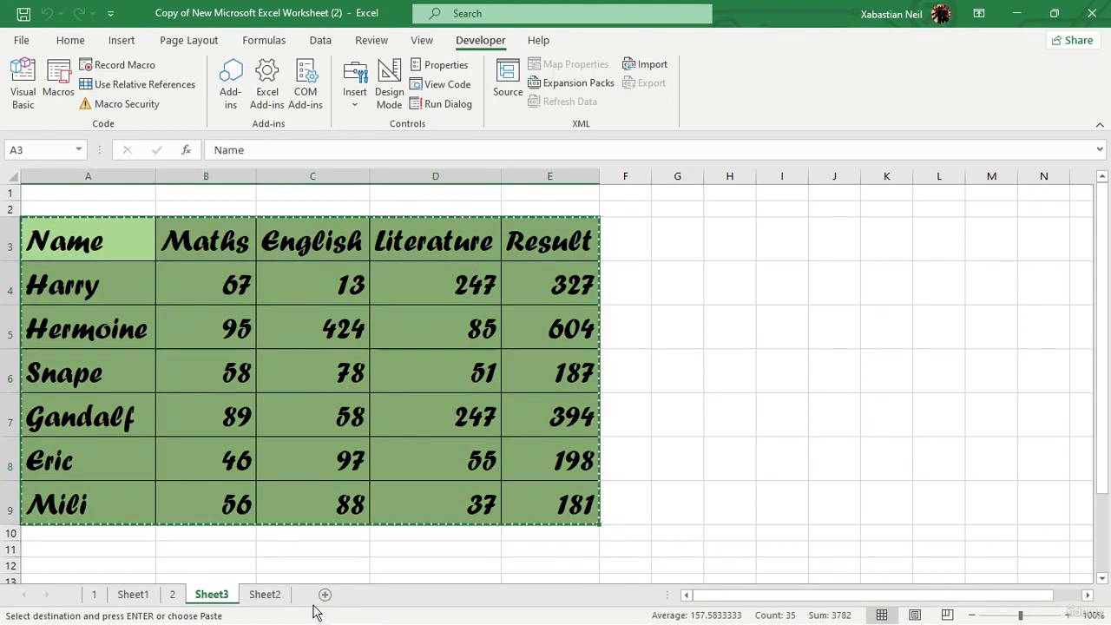
pyautogui.click(325, 595)
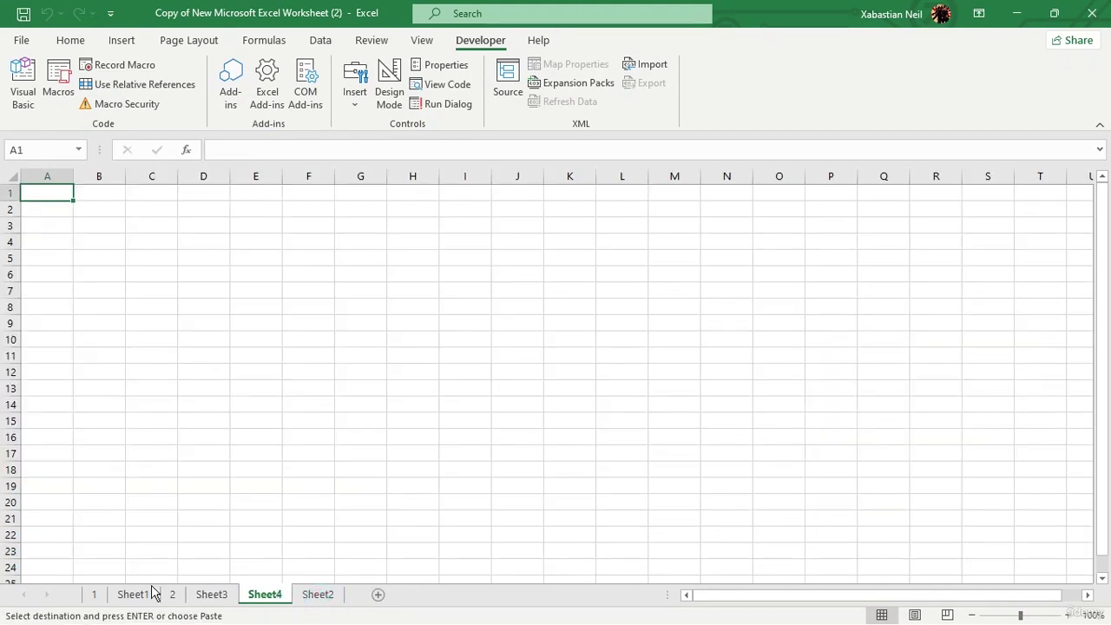
pyautogui.click(214, 599)
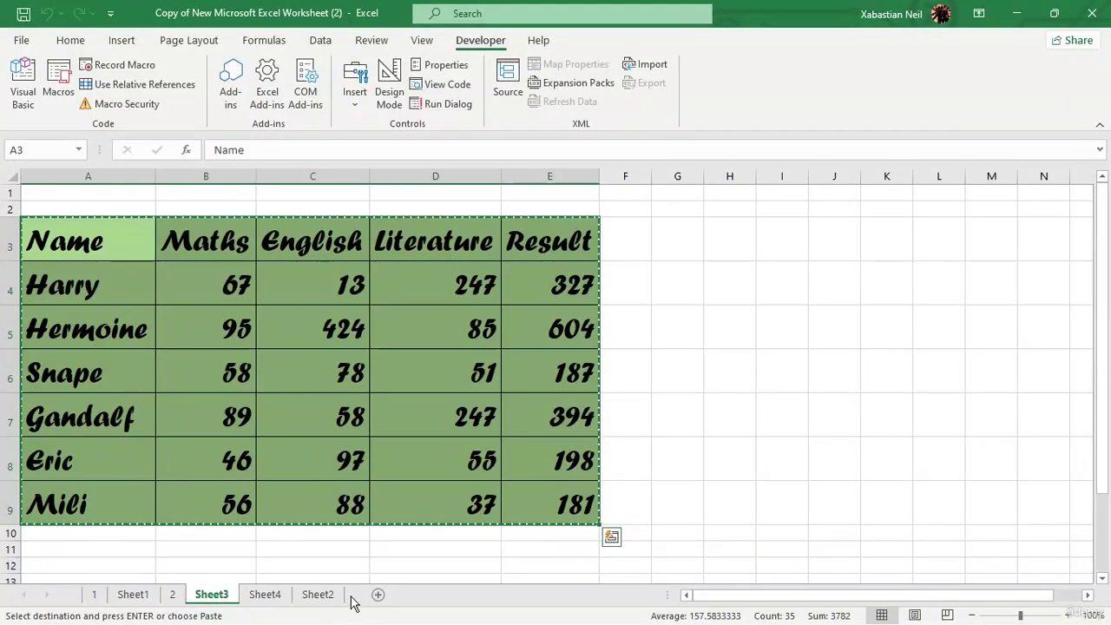
pyautogui.click(317, 596)
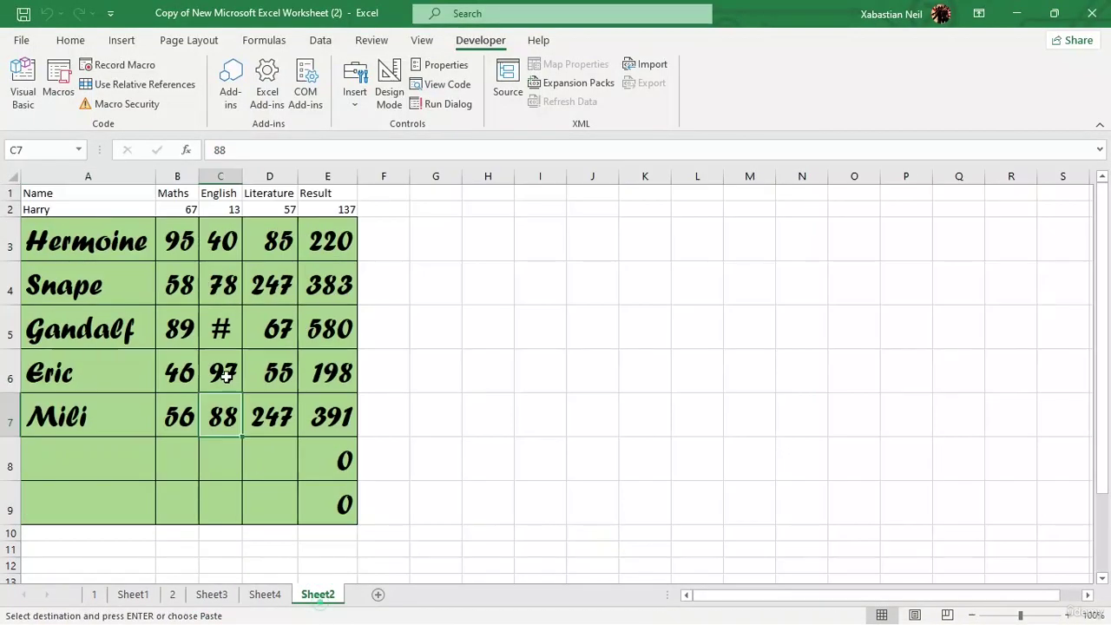
pyautogui.click(269, 596)
pyautogui.click(43, 225)
pyautogui.hotkey('ctrl', 'v')
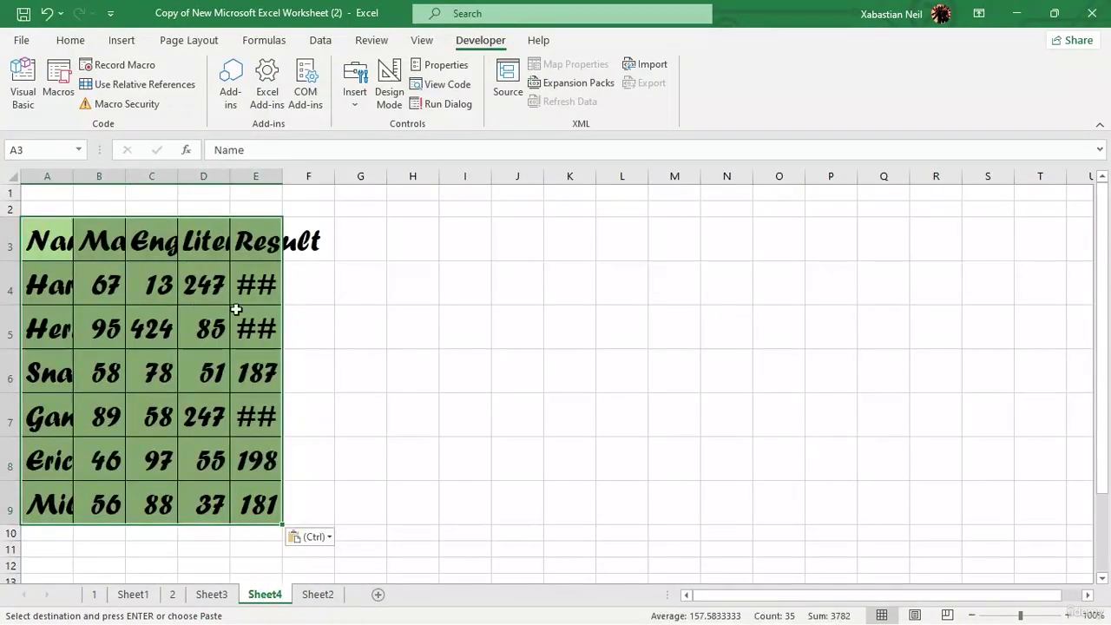
# - AutoFit the widths of columns A to E to the pasted table's contents
pyautogui.doubleClick(285, 176)
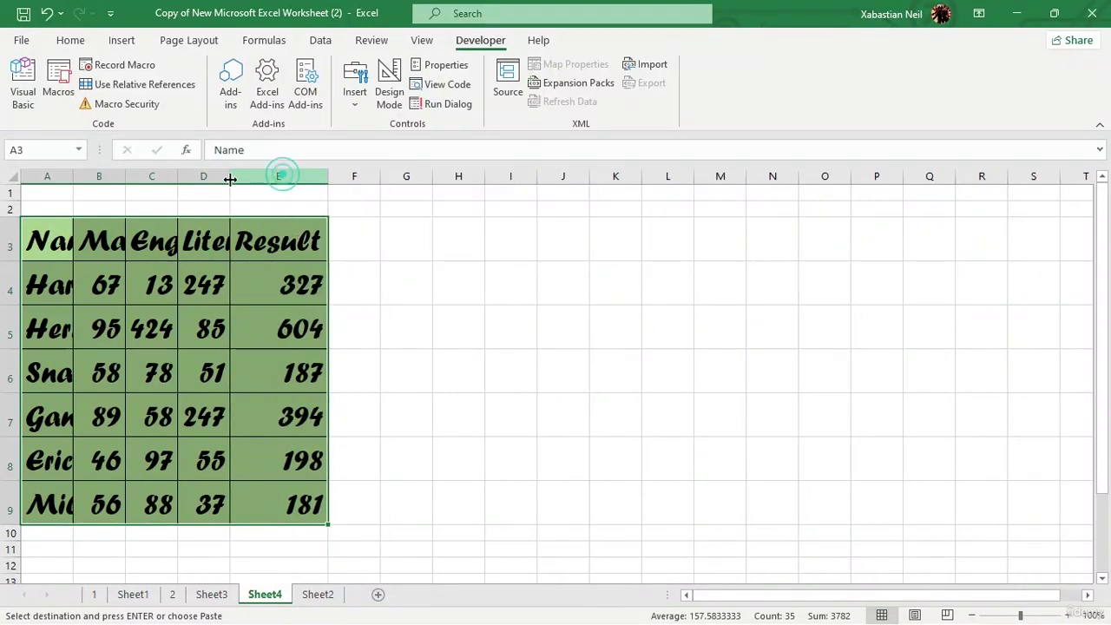
pyautogui.doubleClick(231, 176)
pyautogui.doubleClick(178, 176)
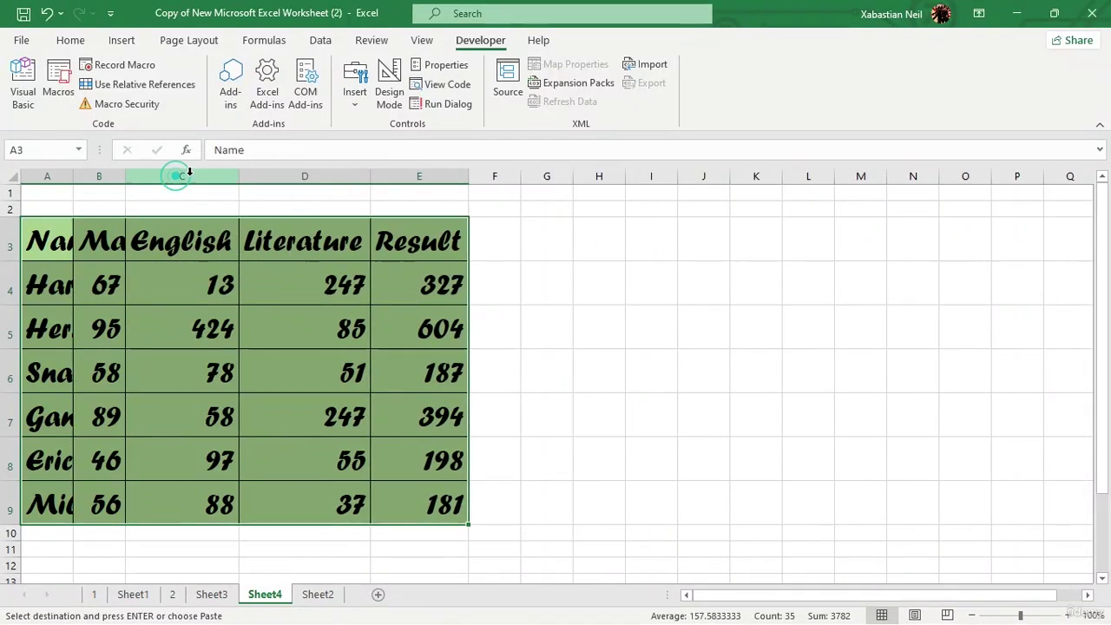
pyautogui.doubleClick(125, 176)
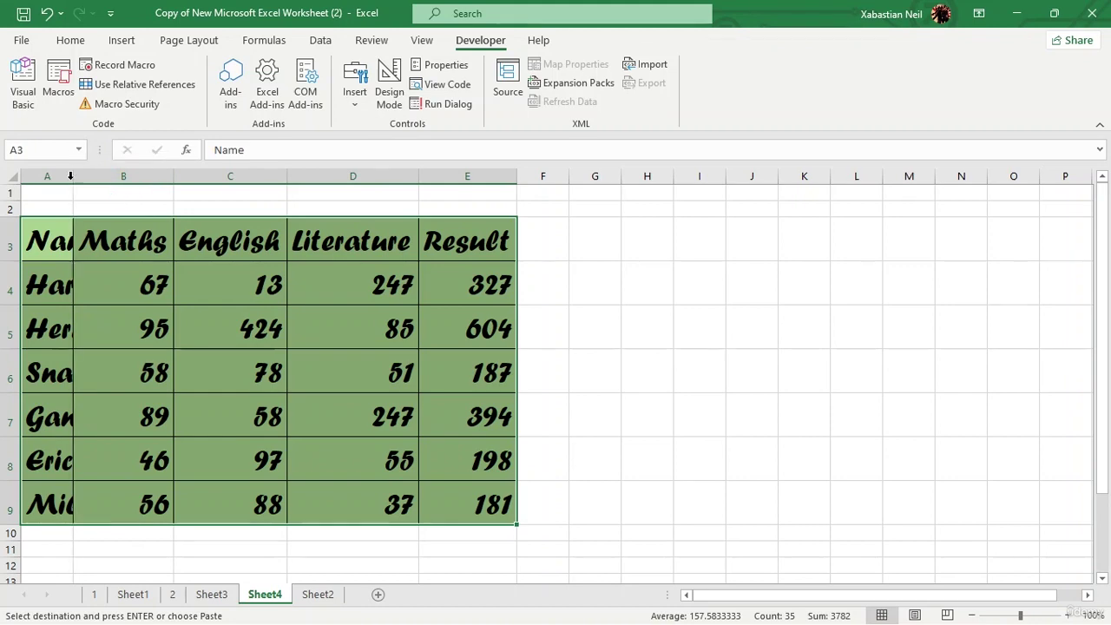
pyautogui.doubleClick(73, 176)
pyautogui.scroll(-3, 596, 518)
pyautogui.scroll(3, 583, 507)
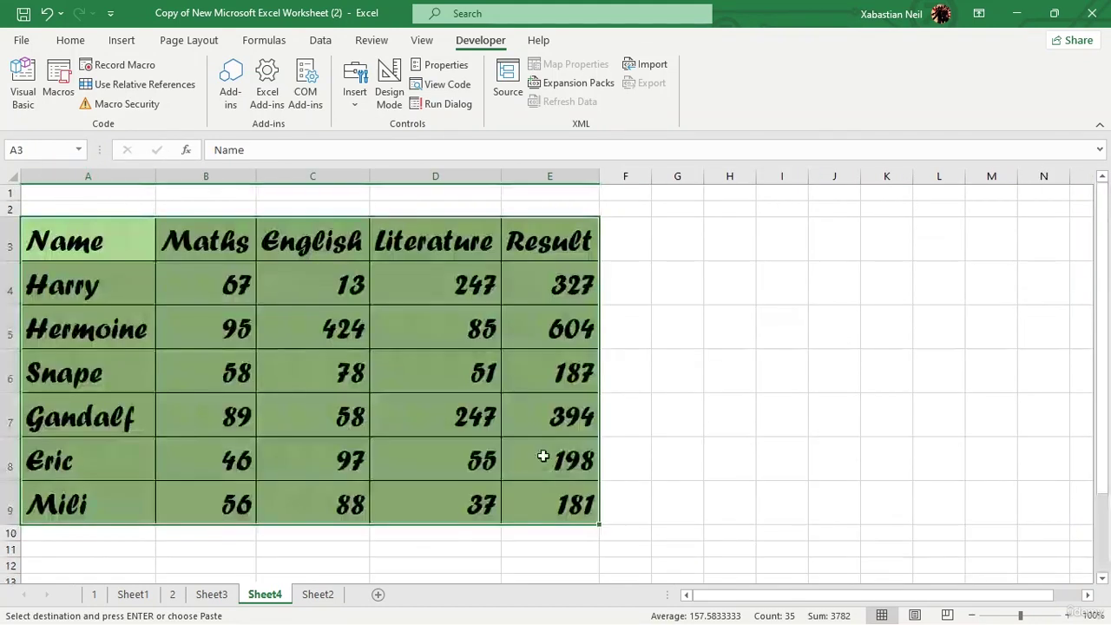
# - Format the table A3:E9 with the Corbel Light font, size 11, and a white fill
pyautogui.click(573, 508)
pyautogui.moveTo(74, 252); pyautogui.dragTo(572, 492)
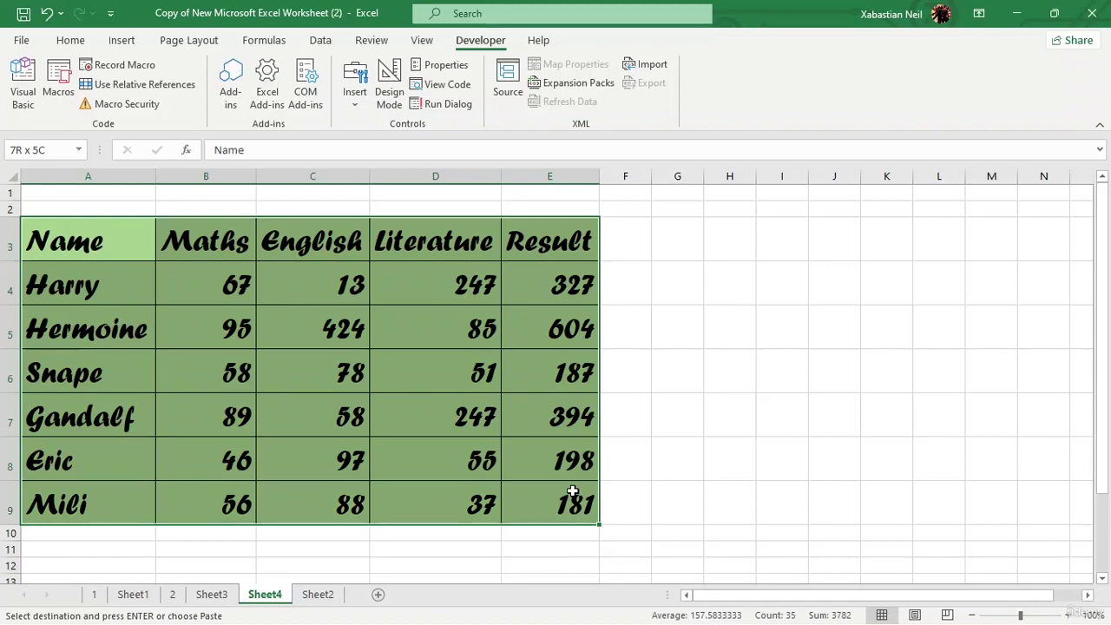
pyautogui.click(70, 40)
pyautogui.click(180, 71)
pyautogui.click(176, 99)
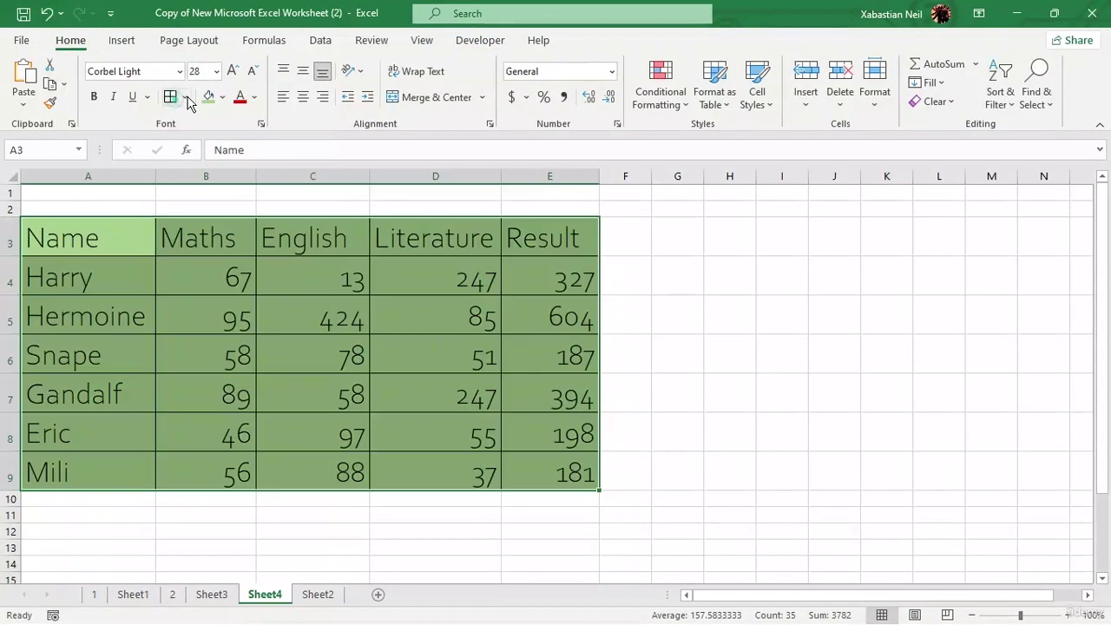
pyautogui.click(216, 71)
pyautogui.click(213, 154)
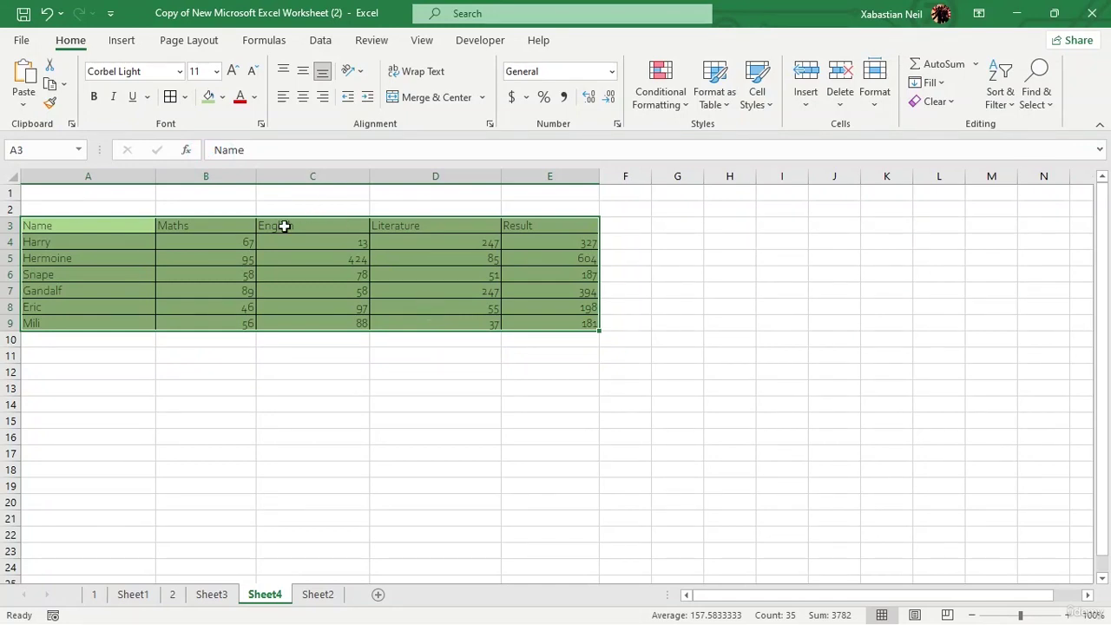
pyautogui.click(223, 98)
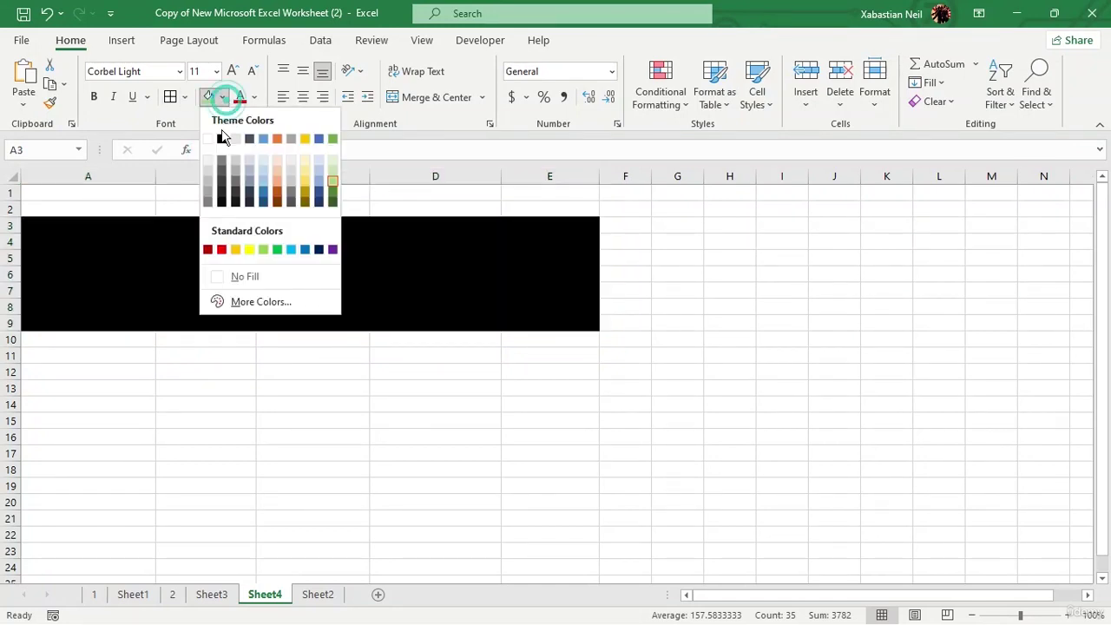
pyautogui.click(207, 139)
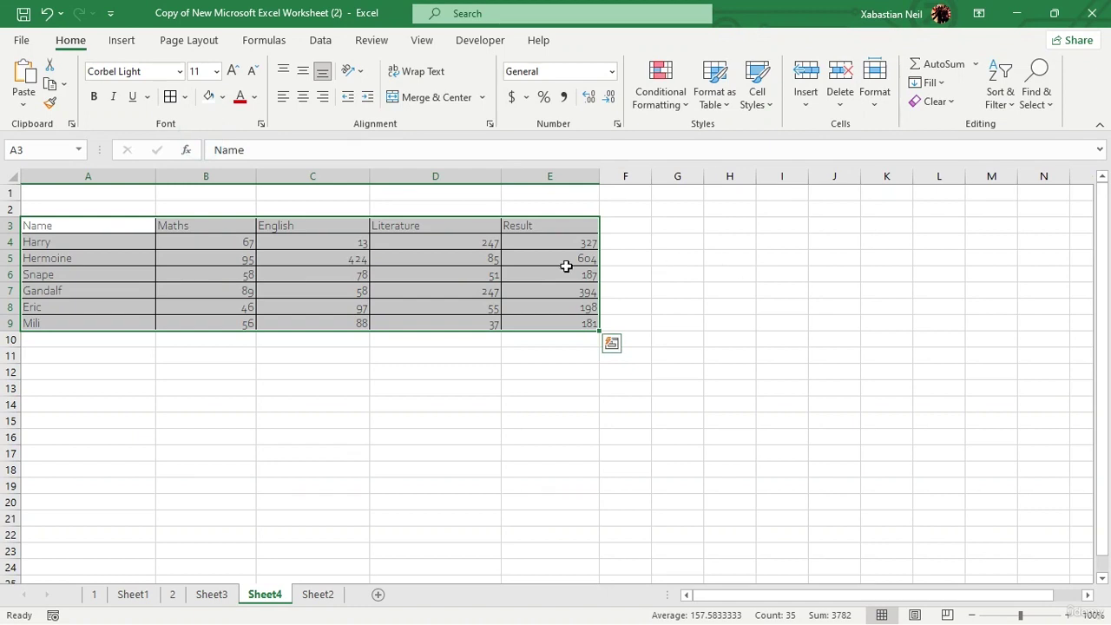
# - Change the second student's Literature mark in D5 to 74278248
pyautogui.doubleClick(482, 256)
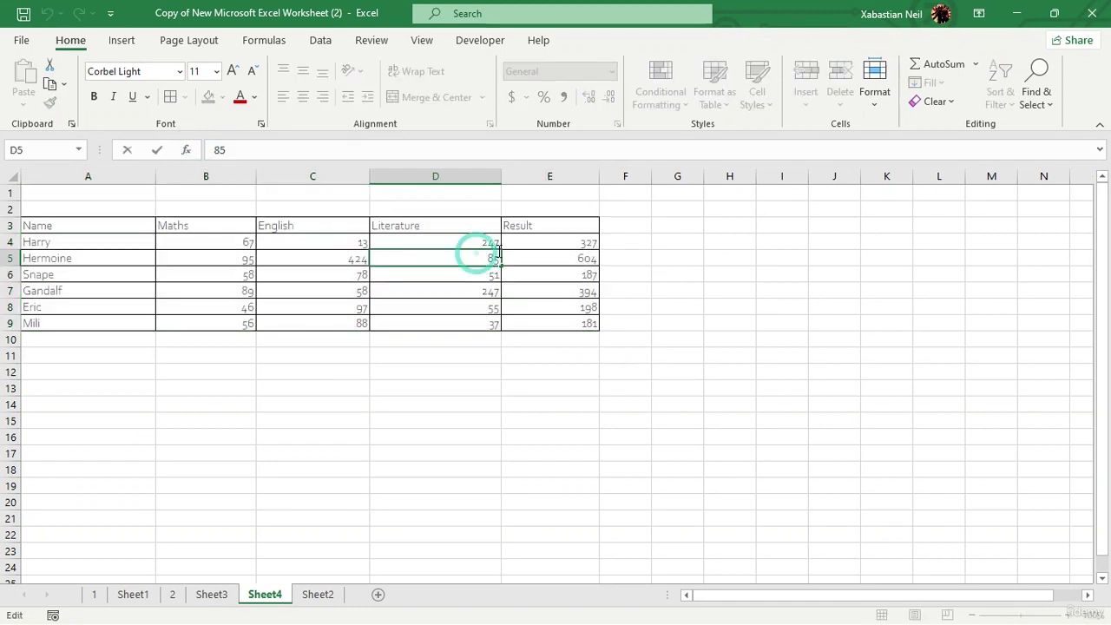
pyautogui.press('BackSpace')
pyautogui.press('BackSpace')
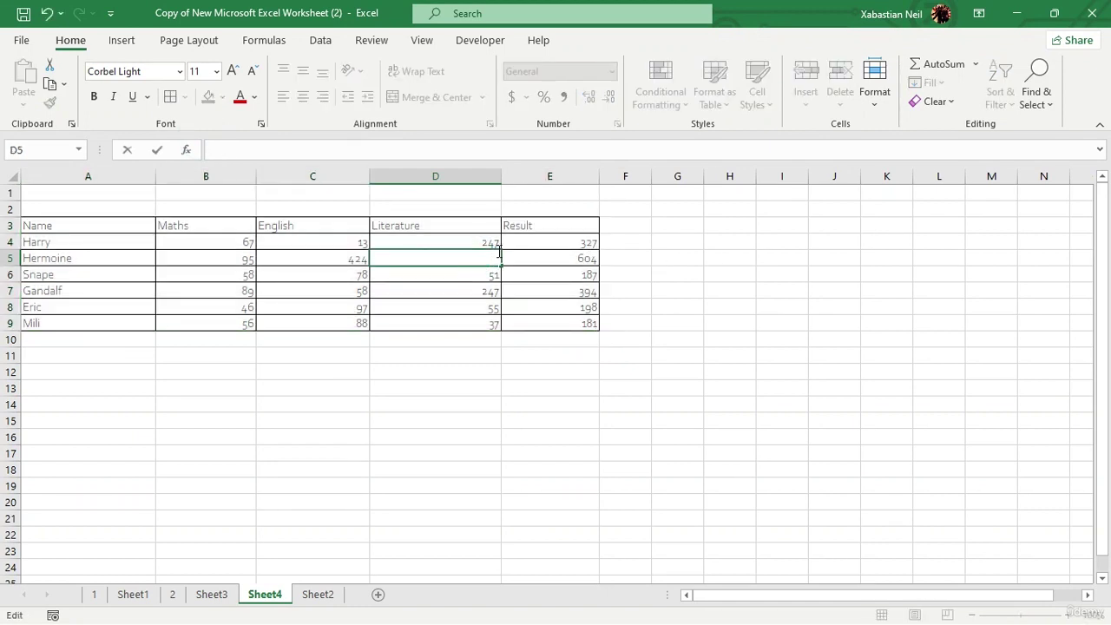
pyautogui.write('74278248')
pyautogui.click(483, 287)
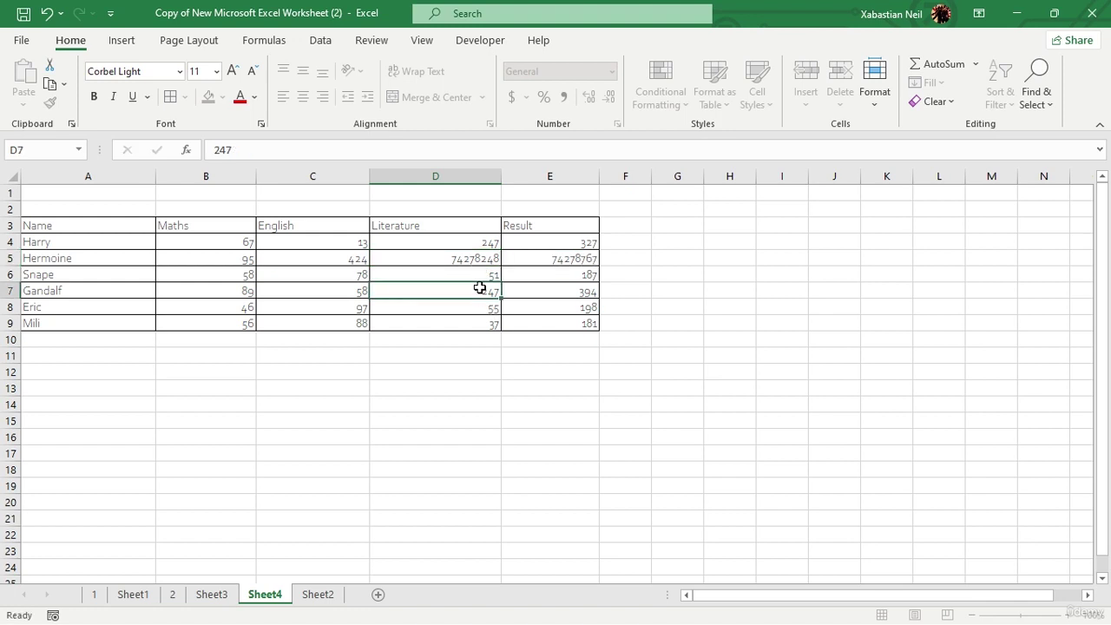
# - Change the fourth student's Literature mark in D7 to 458248
pyautogui.doubleClick(481, 288)
pyautogui.press('BackSpace')
pyautogui.press('BackSpace')
pyautogui.press('BackSpace')
pyautogui.write('458248')
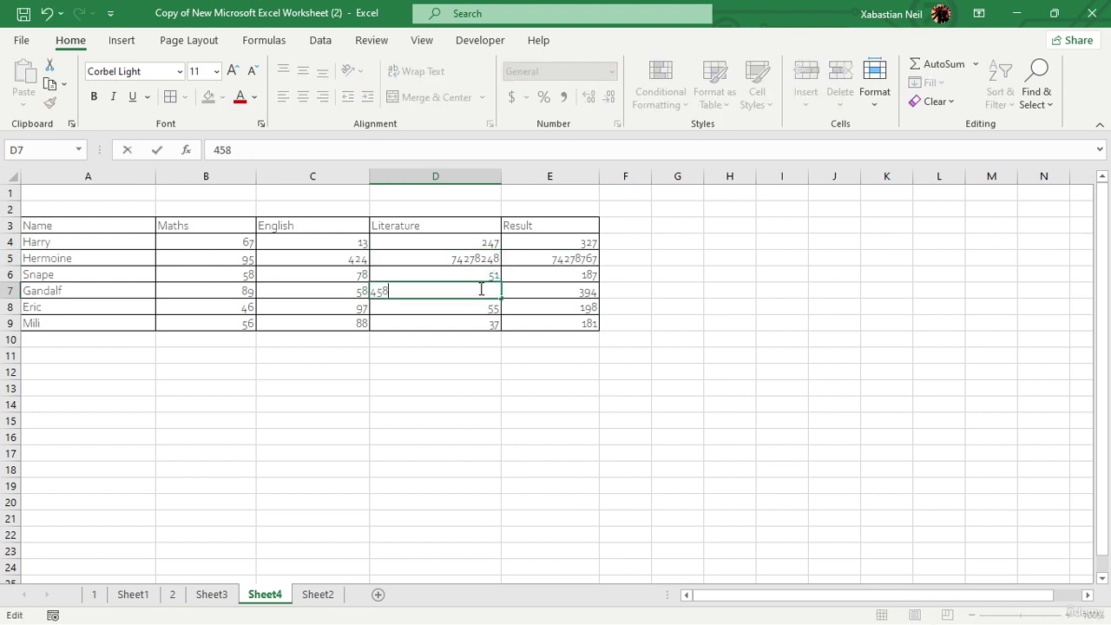
pyautogui.doubleClick(386, 288)
pyautogui.click(322, 288)
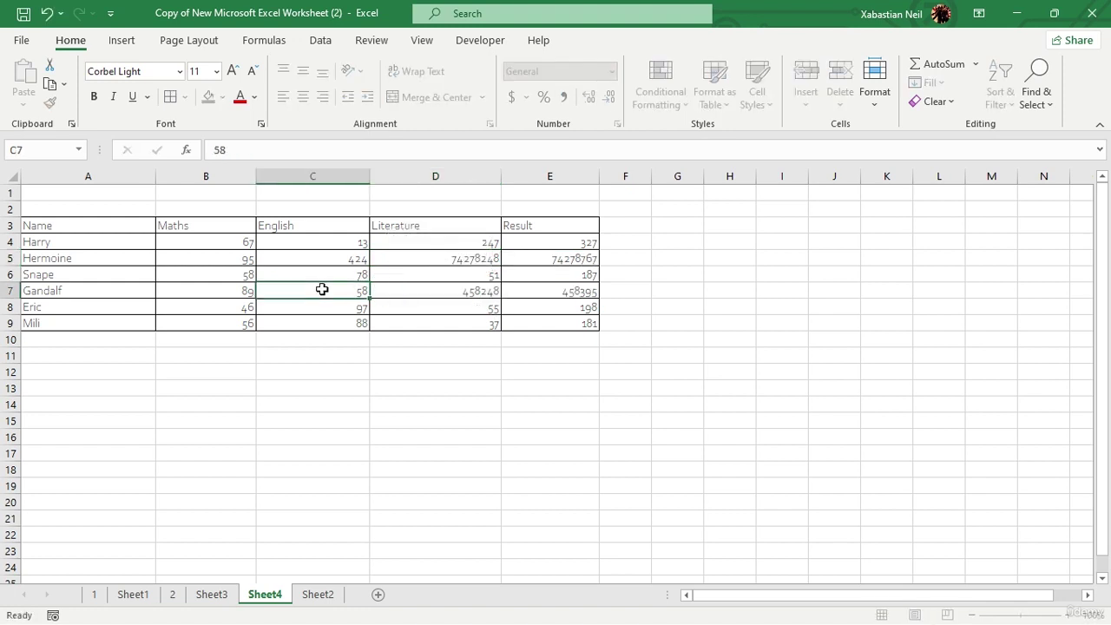
# - Change the fourth student's English mark in C7 to 24724 and select the whole table A3:E9
pyautogui.doubleClick(321, 289)
pyautogui.press('BackSpace')
pyautogui.write('24724')
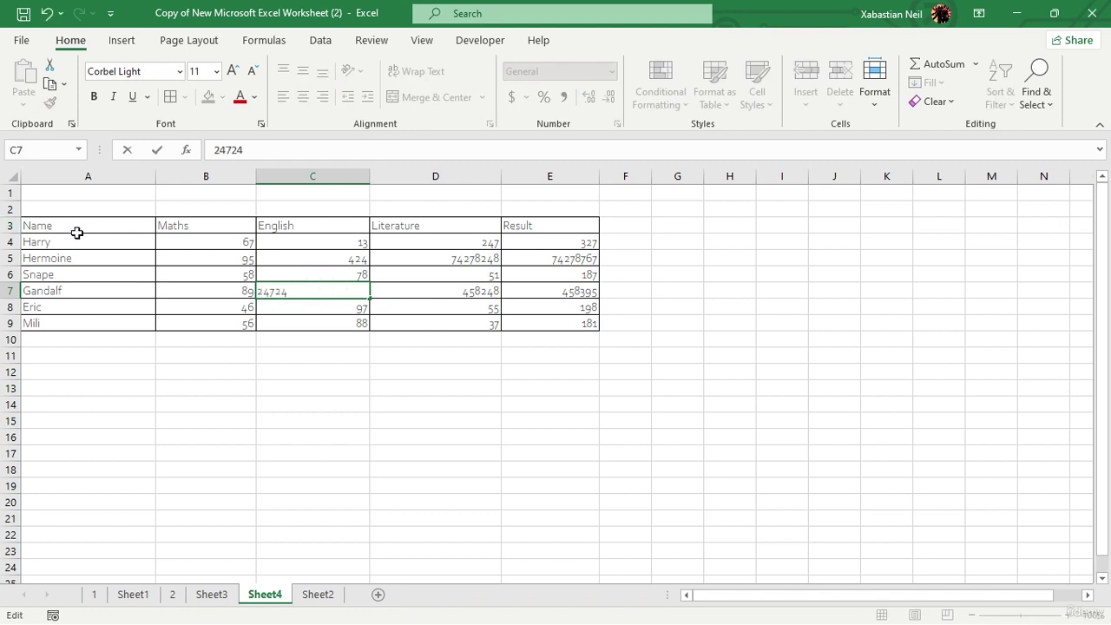
pyautogui.moveTo(80, 229); pyautogui.dragTo(556, 329)
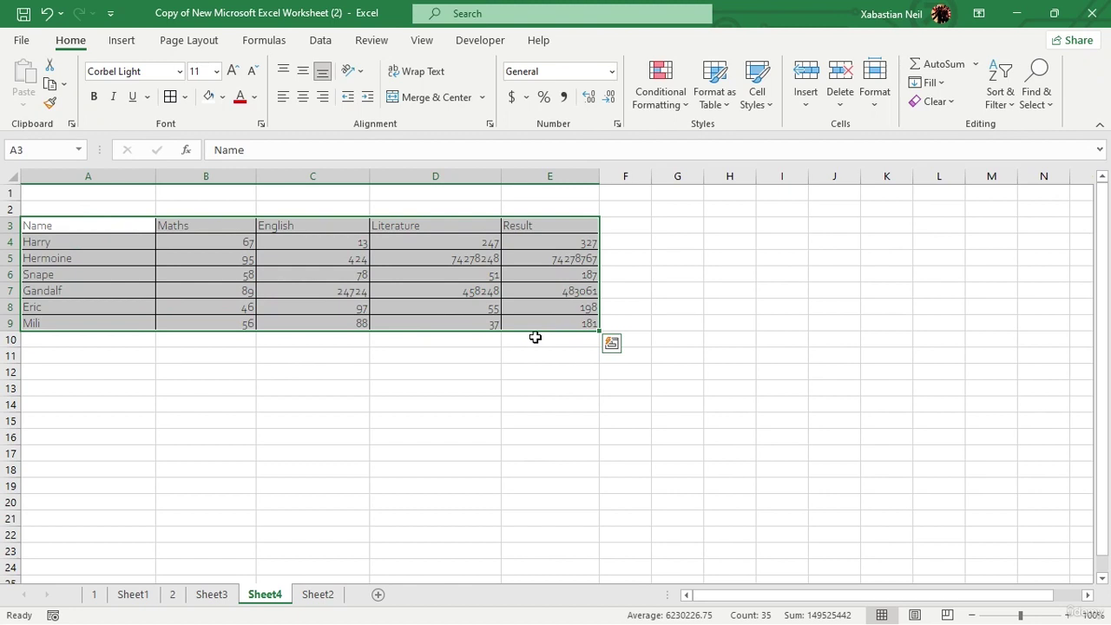